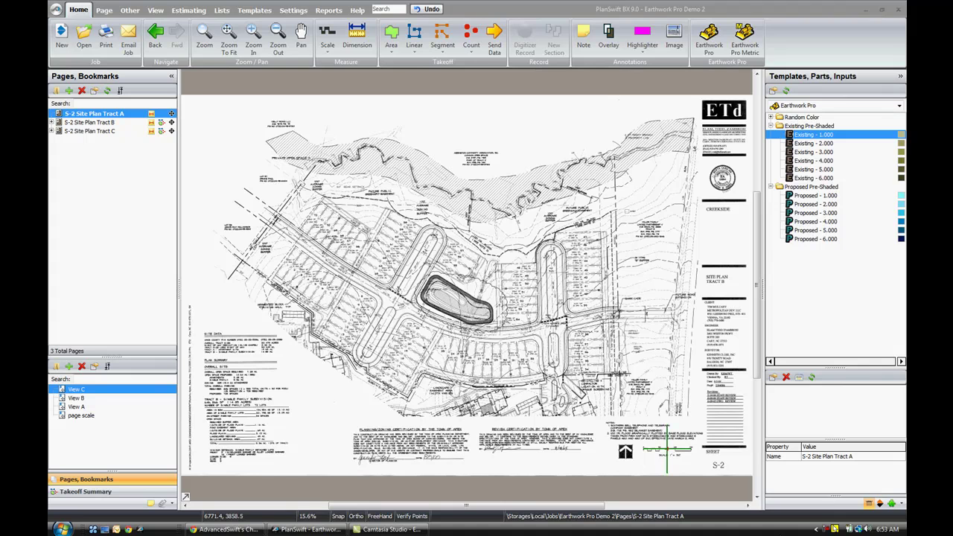
- Check the saved scale view and Tract A page properties, then return to saved View A
{"action": "left_click", "coordinate": [402, 306]}
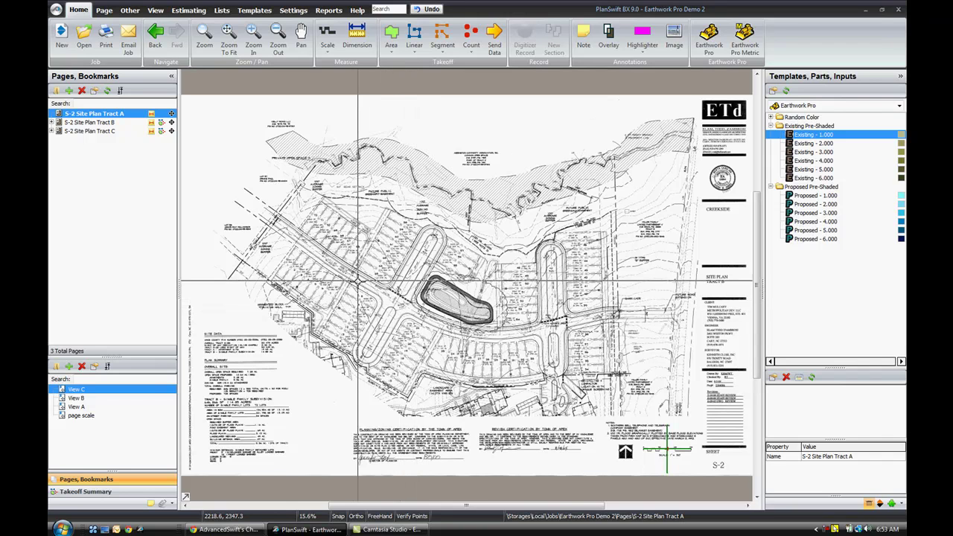
{"action": "left_click", "coordinate": [79, 416]}
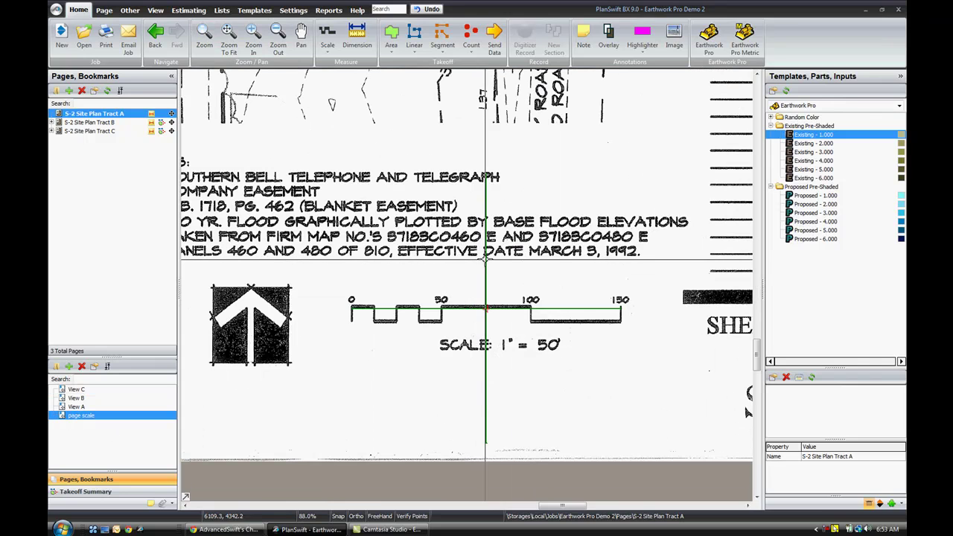
{"action": "left_click", "coordinate": [486, 260]}
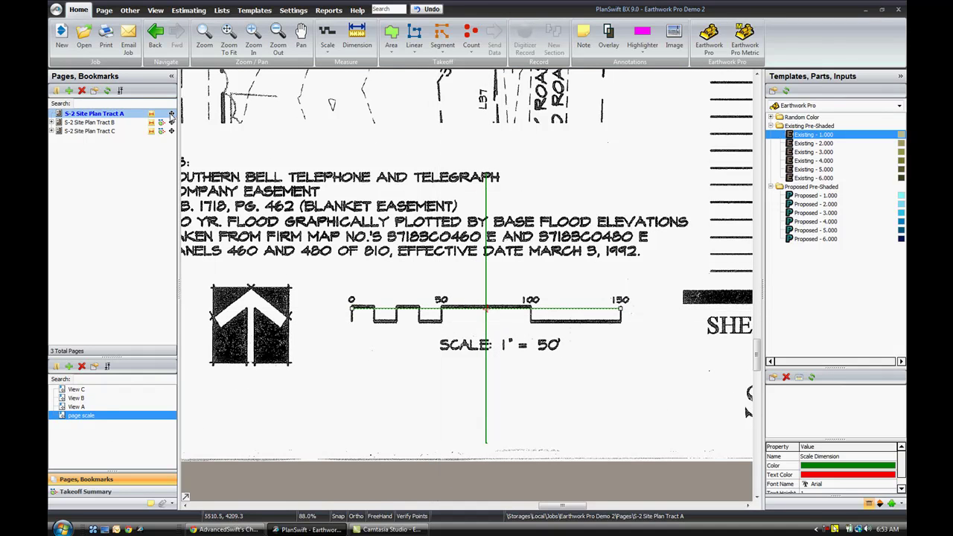
{"action": "left_click", "coordinate": [171, 116]}
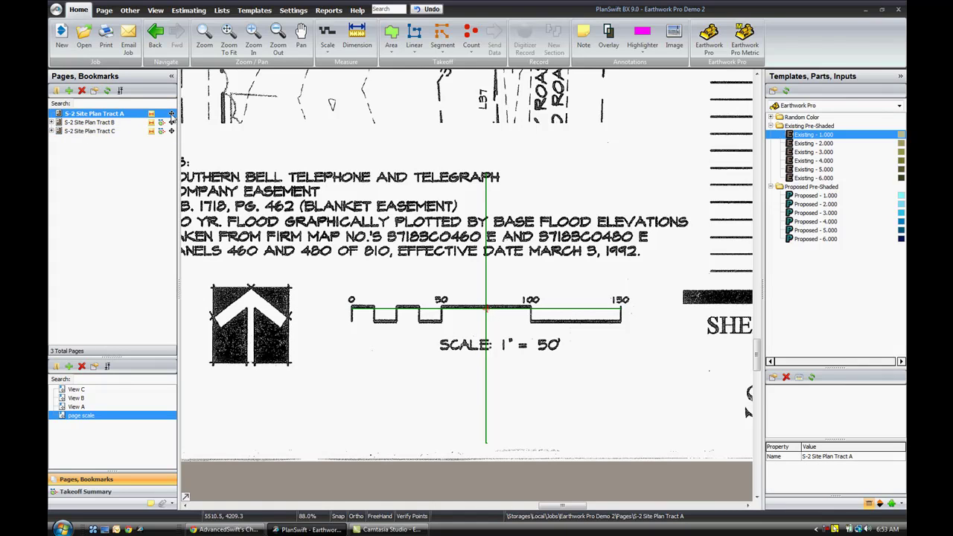
{"action": "left_click", "coordinate": [228, 35]}
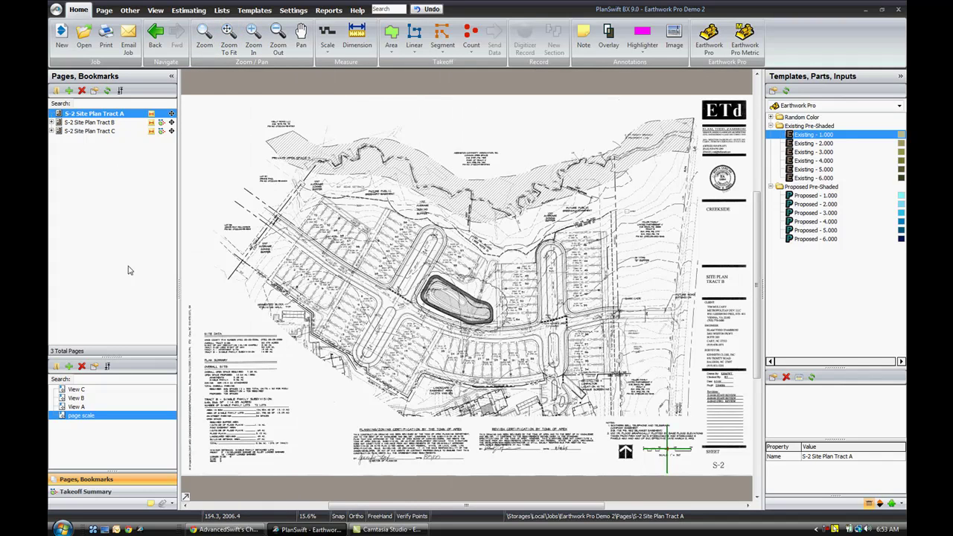
{"action": "left_click", "coordinate": [78, 407]}
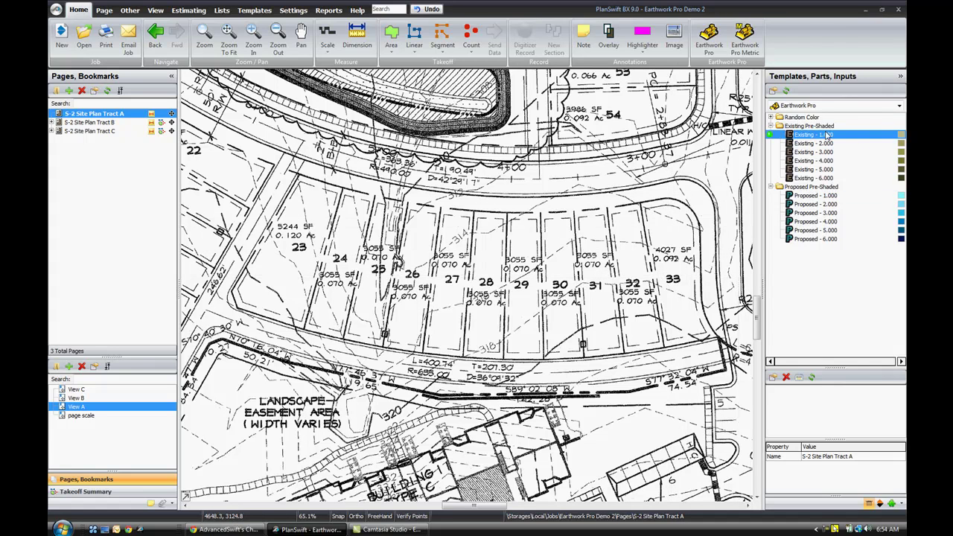
- Switch the template collection to Earthwork Pro Metric
{"action": "left_click", "coordinate": [899, 109]}
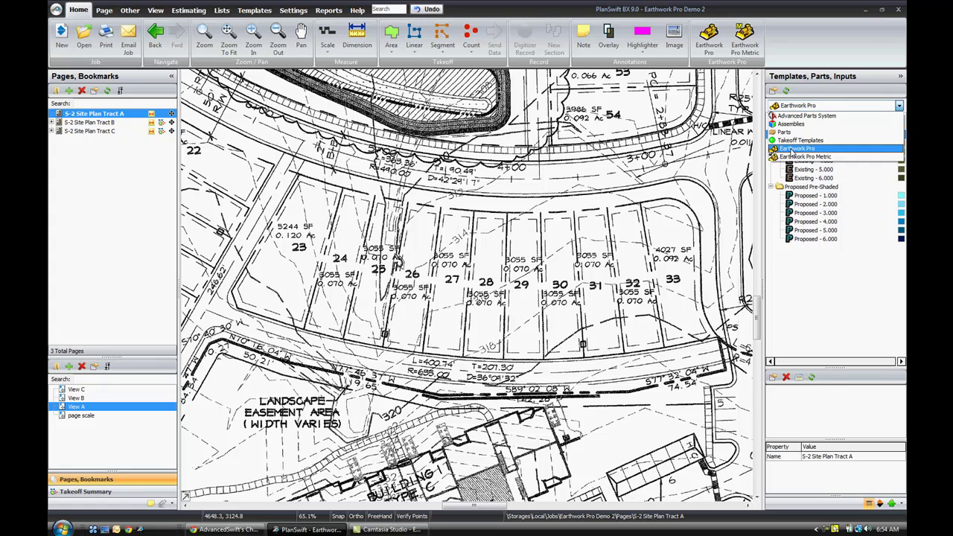
{"action": "left_click", "coordinate": [792, 150]}
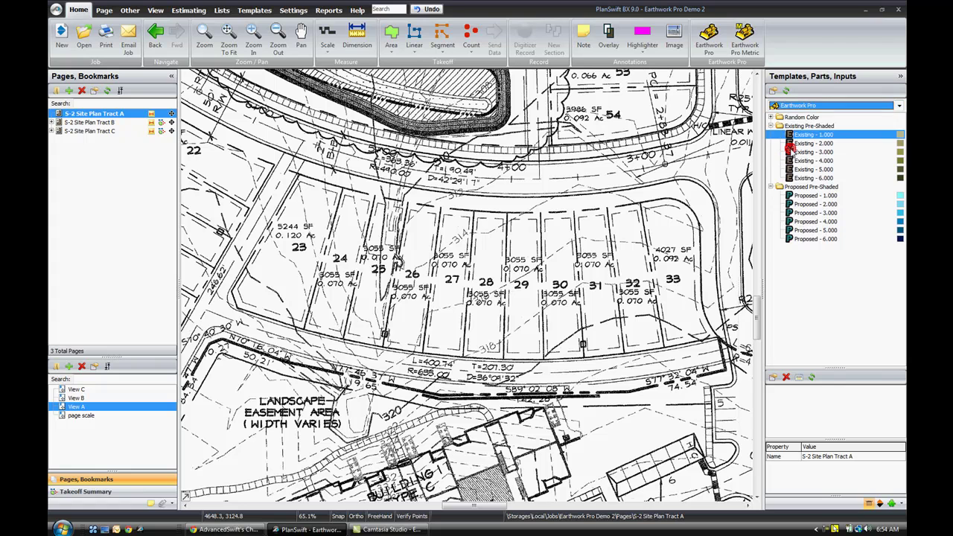
{"action": "left_click", "coordinate": [899, 105]}
{"action": "left_click", "coordinate": [801, 157]}
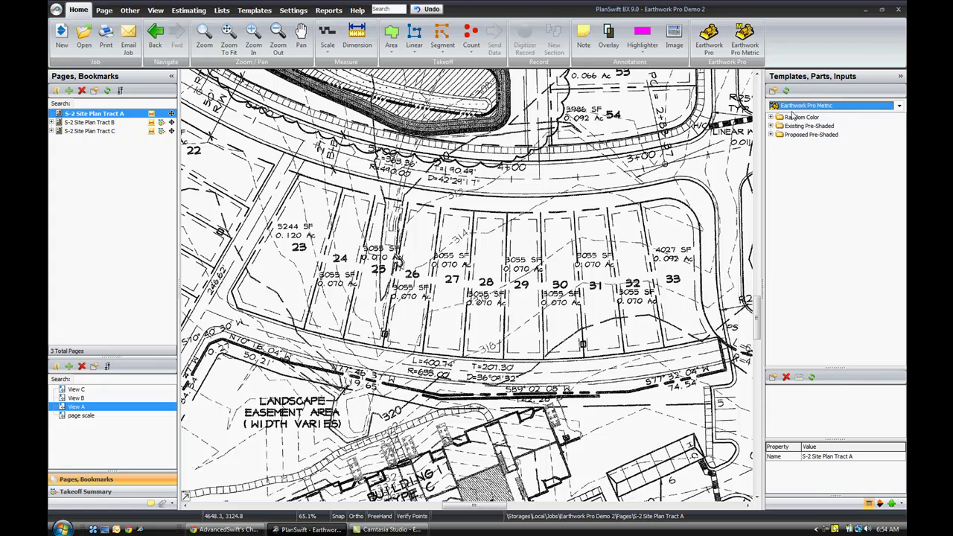
- Preview the New Job measurement types without creating a job, then restore the Earthwork Pro templates
{"action": "left_click", "coordinate": [62, 37]}
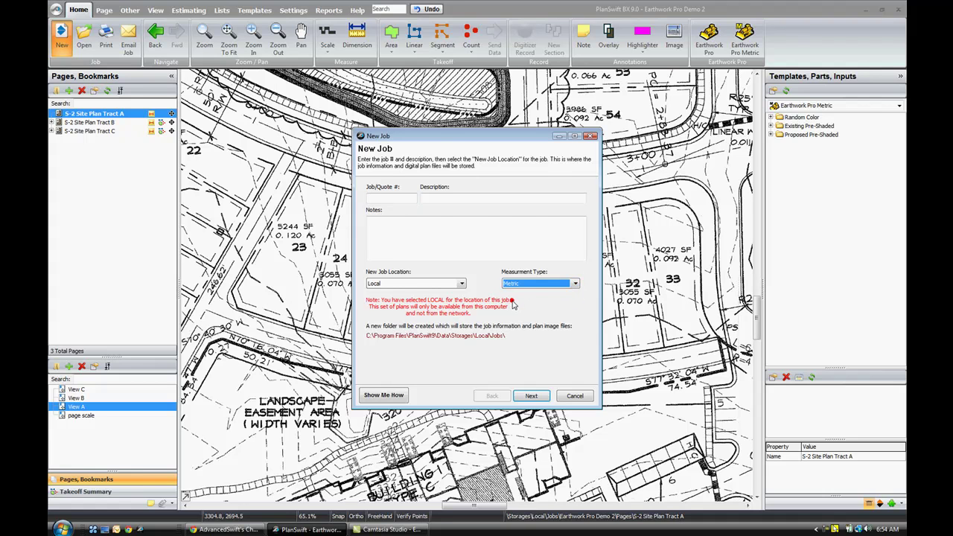
{"action": "left_click", "coordinate": [575, 396]}
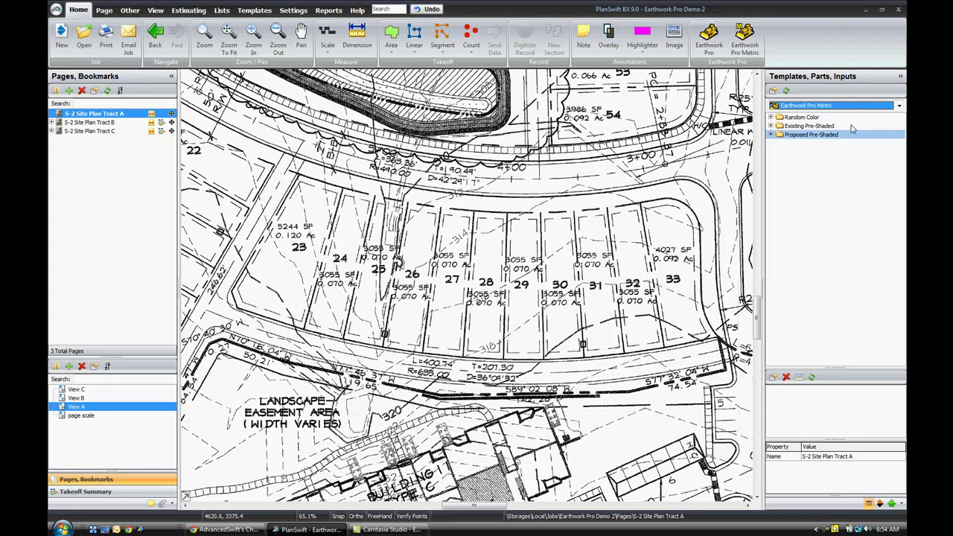
{"action": "left_click", "coordinate": [896, 104]}
{"action": "left_click", "coordinate": [812, 149]}
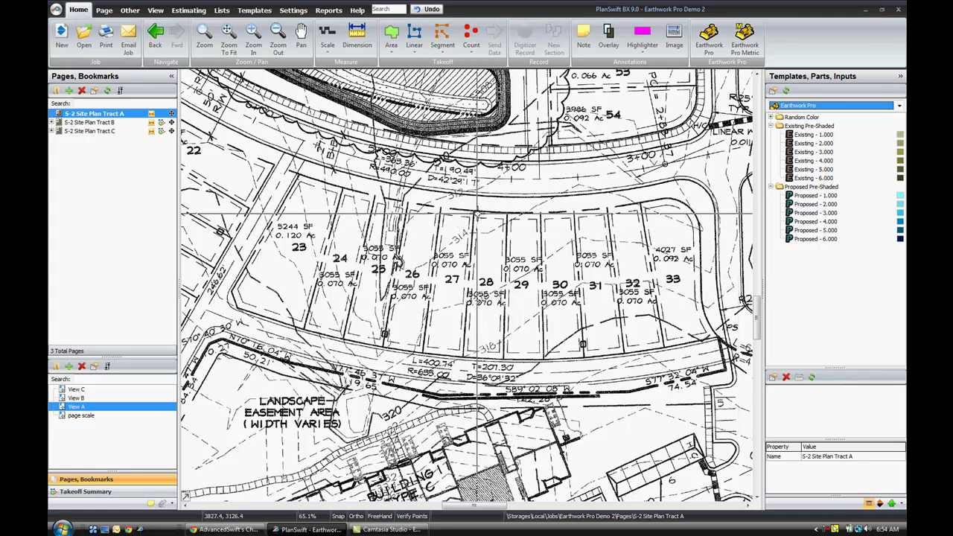
{"action": "left_click", "coordinate": [814, 135]}
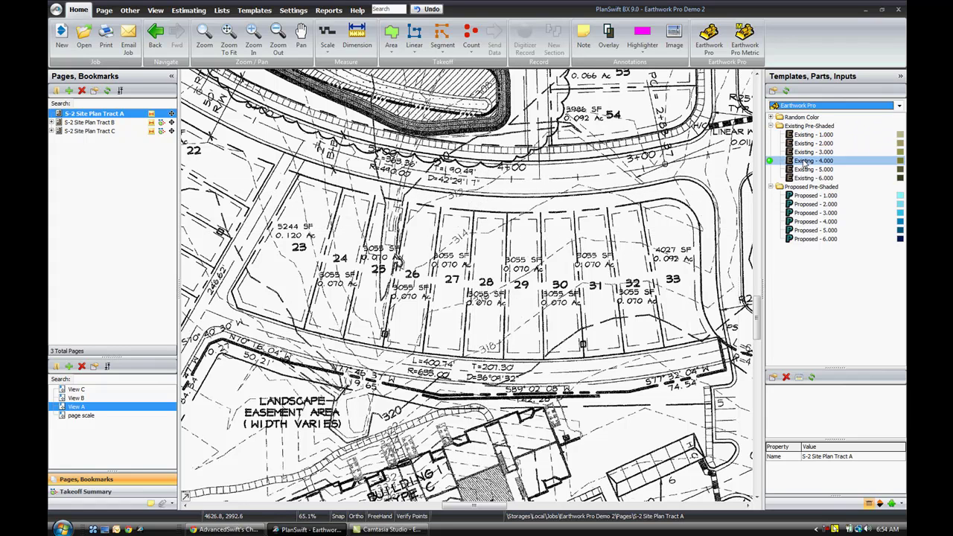
{"action": "left_click", "coordinate": [798, 145]}
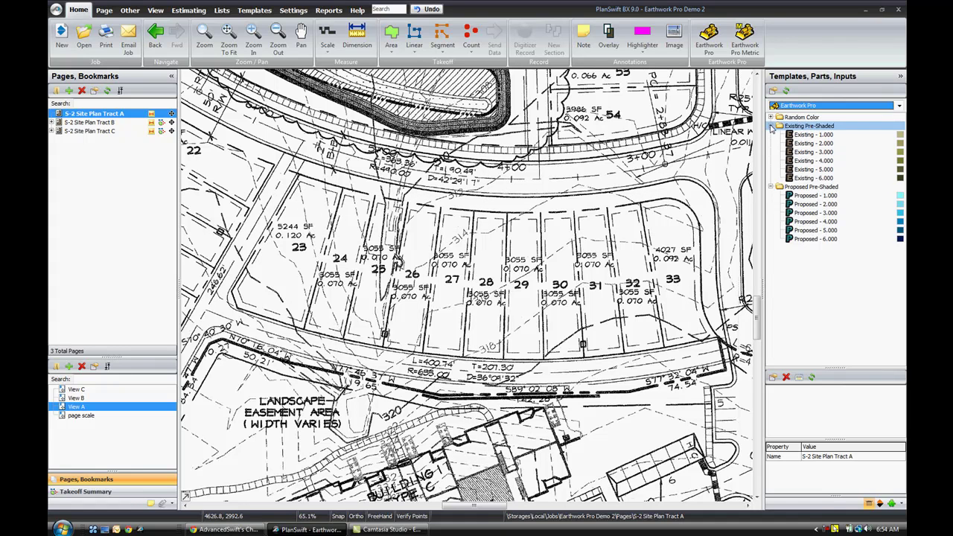
{"action": "left_click", "coordinate": [771, 118]}
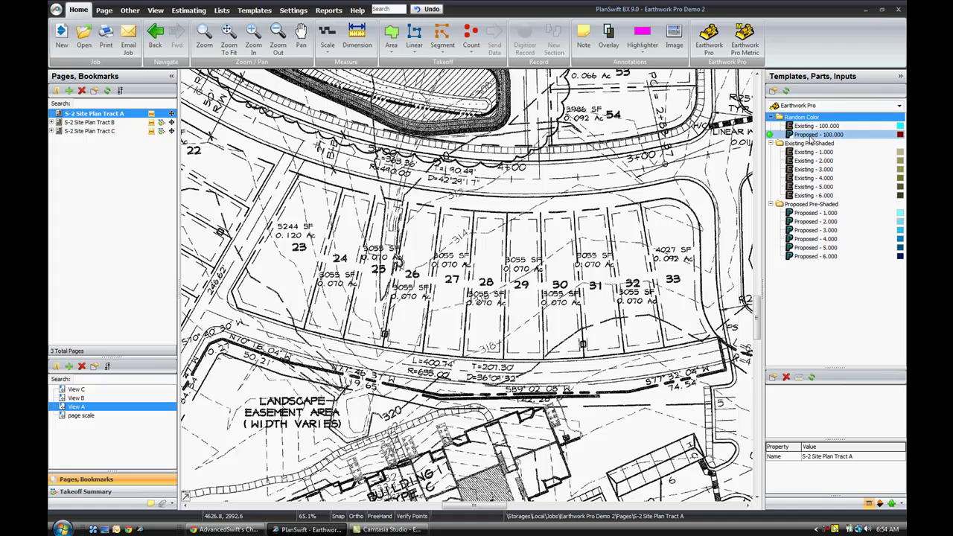
{"action": "left_click", "coordinate": [771, 118]}
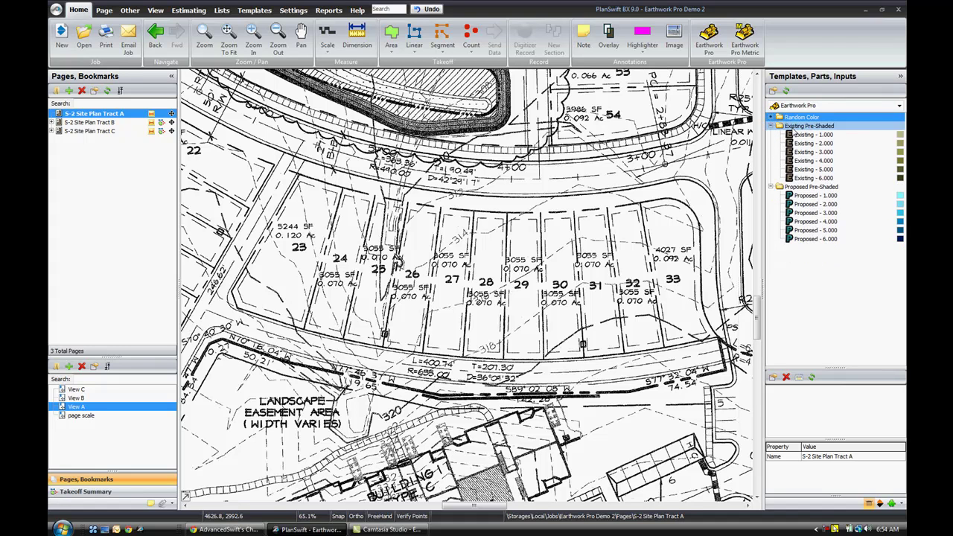
{"action": "left_click", "coordinate": [793, 161]}
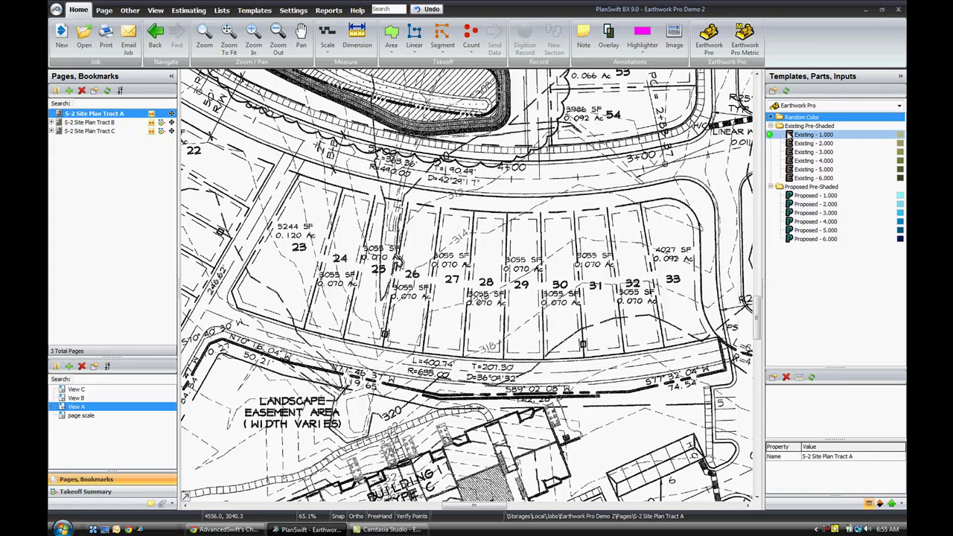
- Create an area takeoff from Existing - 1.000 with elevation 313 and start digitizing it
{"action": "double_click", "coordinate": [772, 137]}
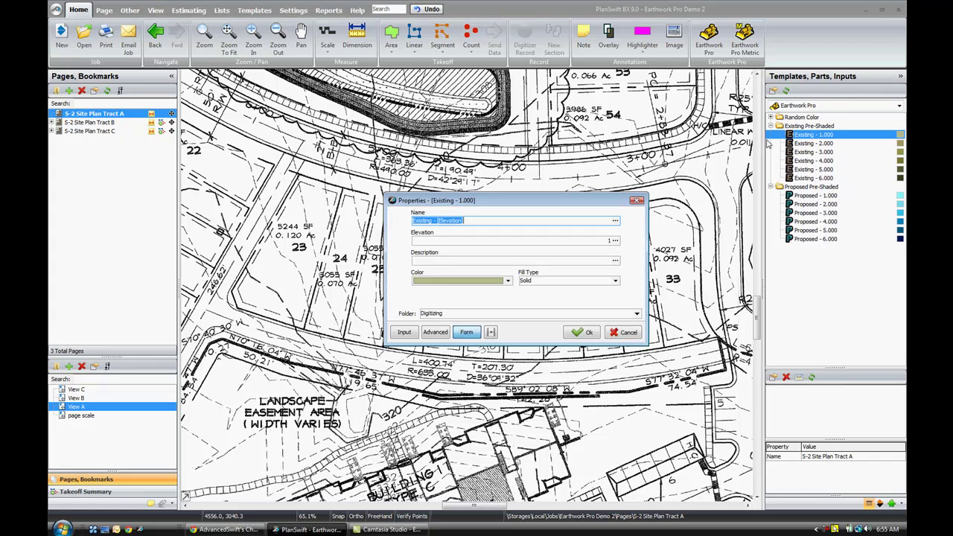
{"action": "left_click", "coordinate": [627, 332]}
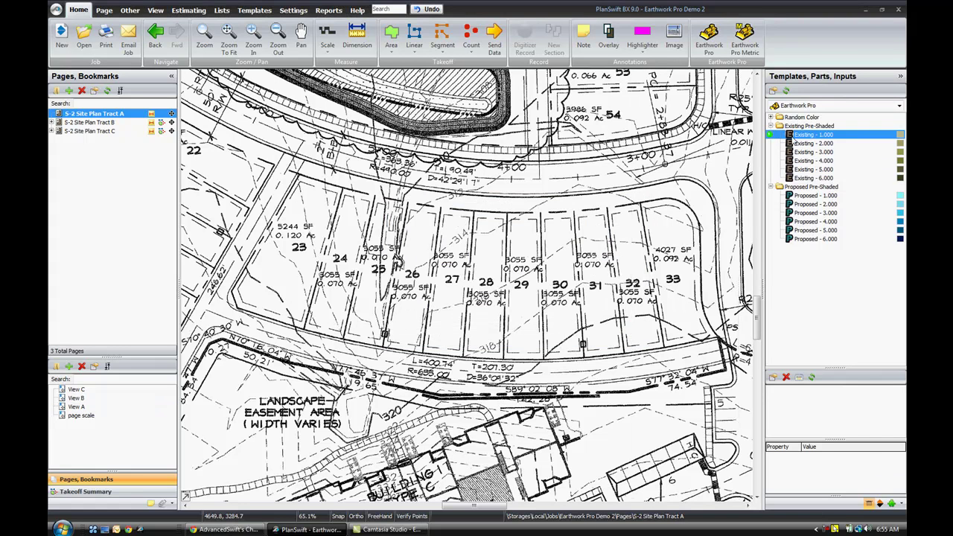
{"action": "double_click", "coordinate": [771, 134]}
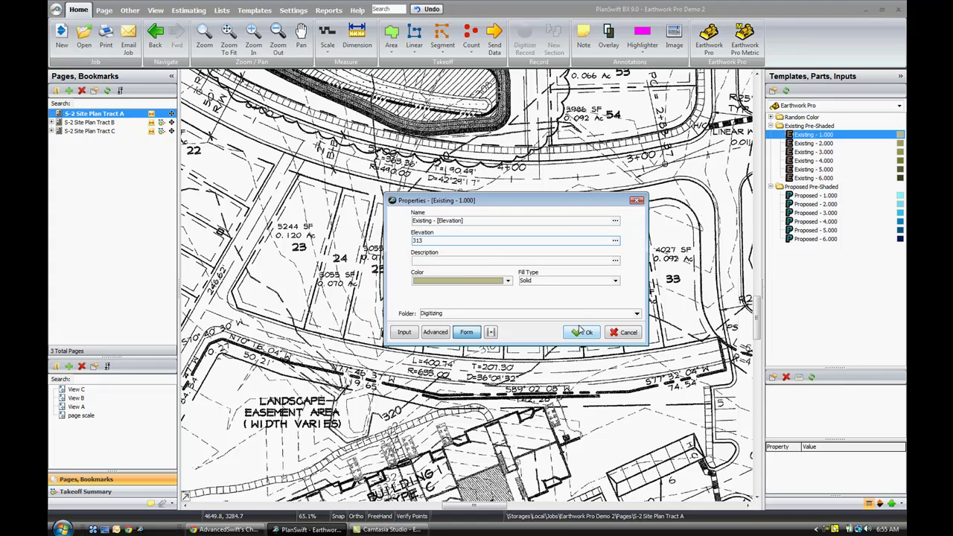
{"action": "left_click", "coordinate": [581, 333]}
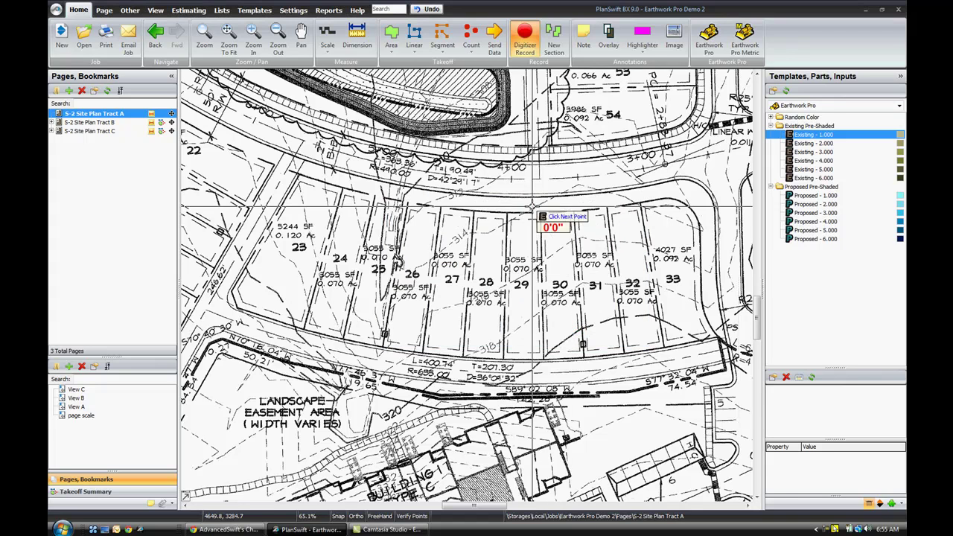
- Trace the existing-grade outline from the road edge down past lot 26 to the street
{"action": "left_click", "coordinate": [481, 188]}
{"action": "left_click", "coordinate": [560, 193]}
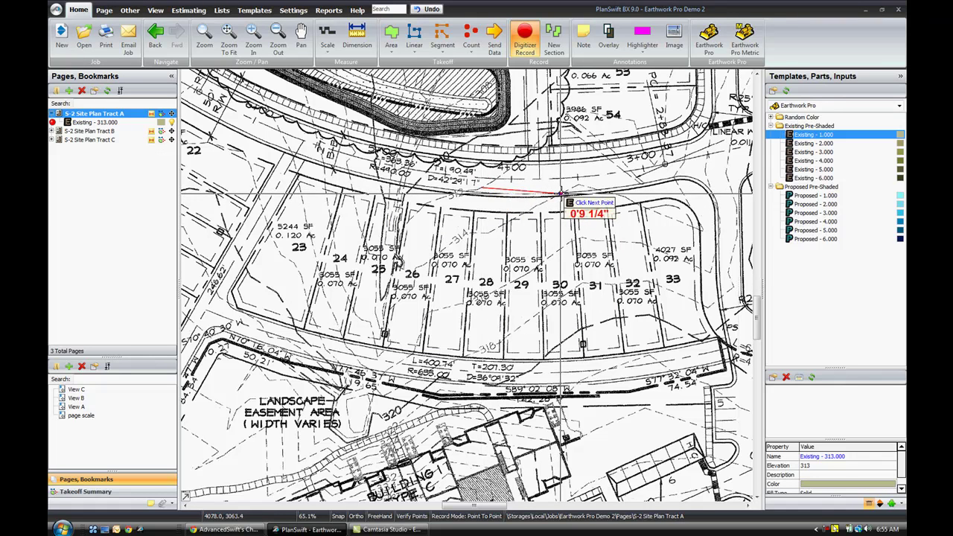
{"action": "left_click", "coordinate": [491, 233]}
{"action": "left_click", "coordinate": [468, 233]}
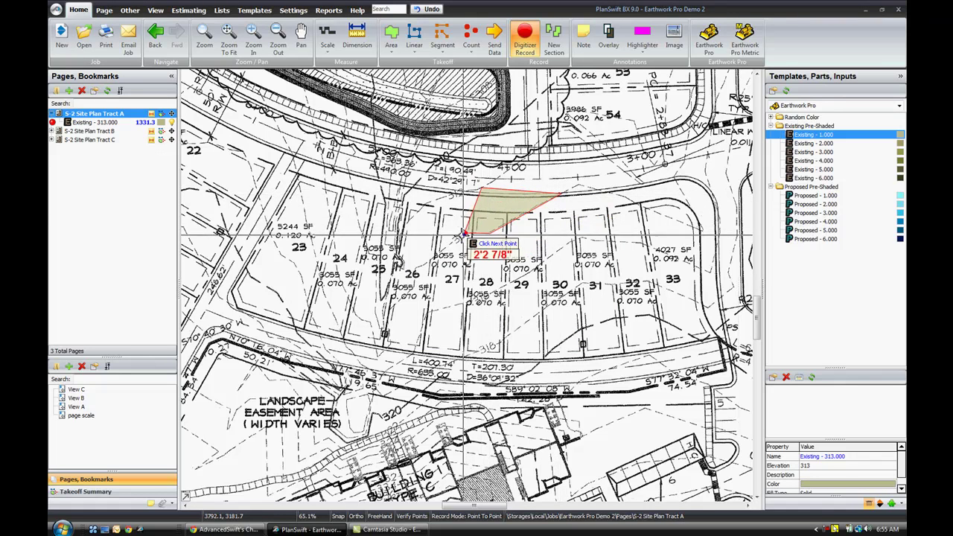
{"action": "left_click", "coordinate": [414, 269]}
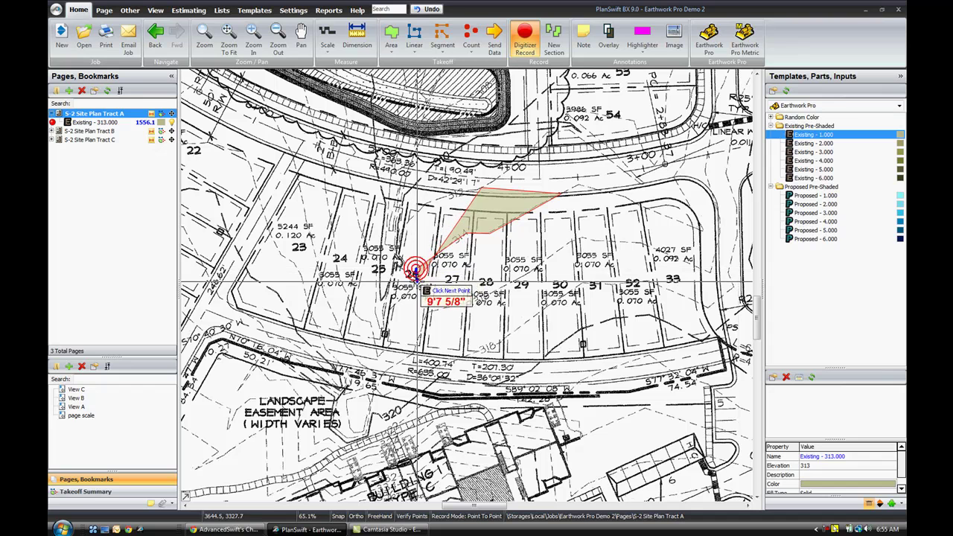
{"action": "left_click", "coordinate": [389, 307]}
{"action": "left_click", "coordinate": [385, 334]}
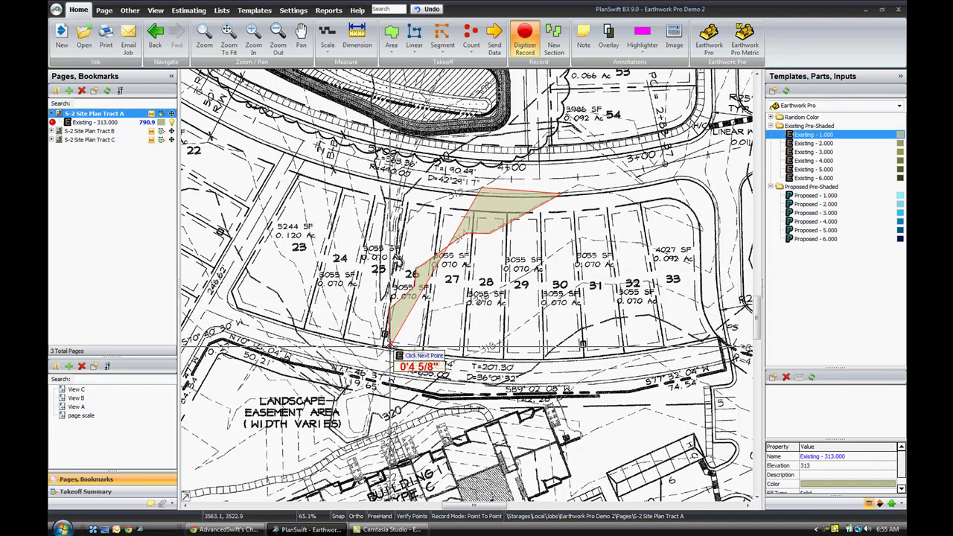
{"action": "left_click", "coordinate": [378, 355]}
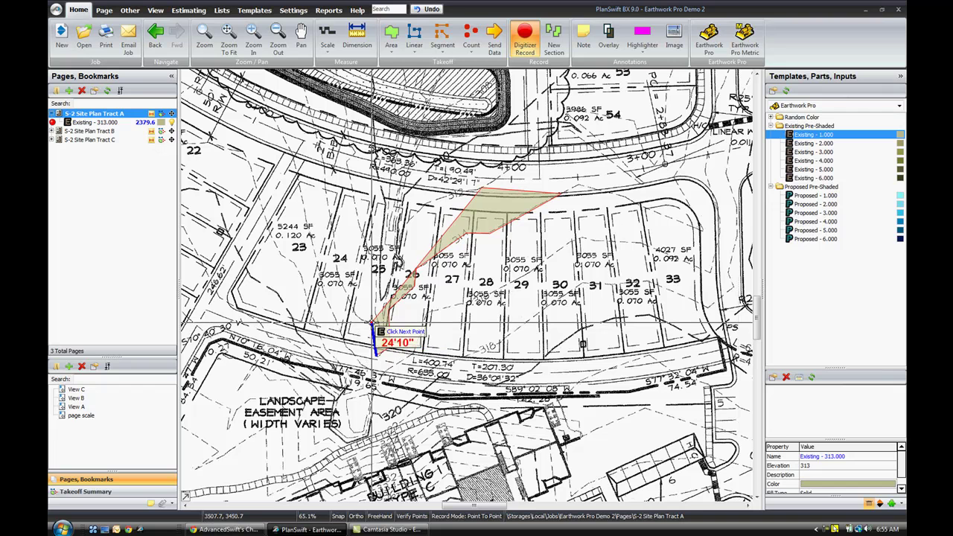
- Trace the outline back up the left side by lot 24 and stop the area at 6648.5
{"action": "left_click", "coordinate": [350, 309]}
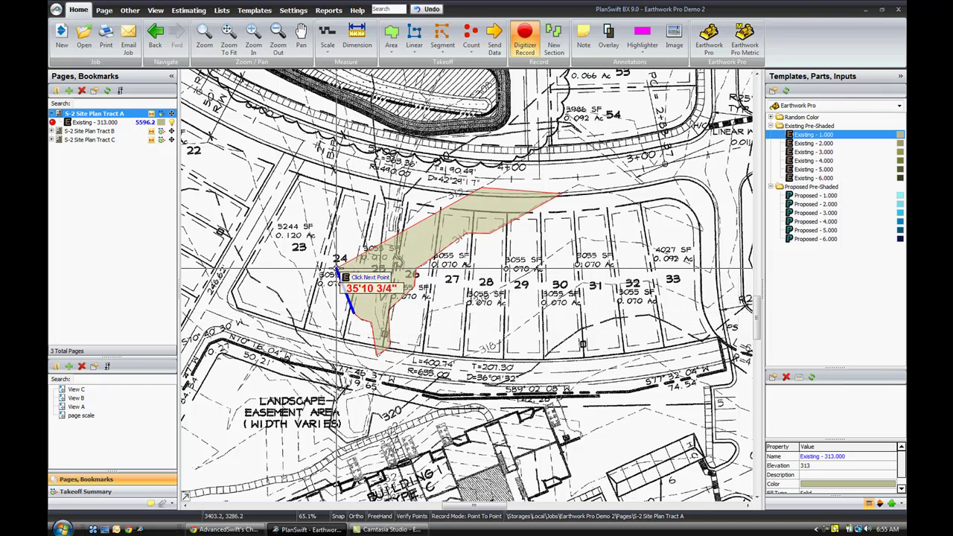
{"action": "left_click", "coordinate": [339, 265]}
{"action": "left_click", "coordinate": [325, 169]}
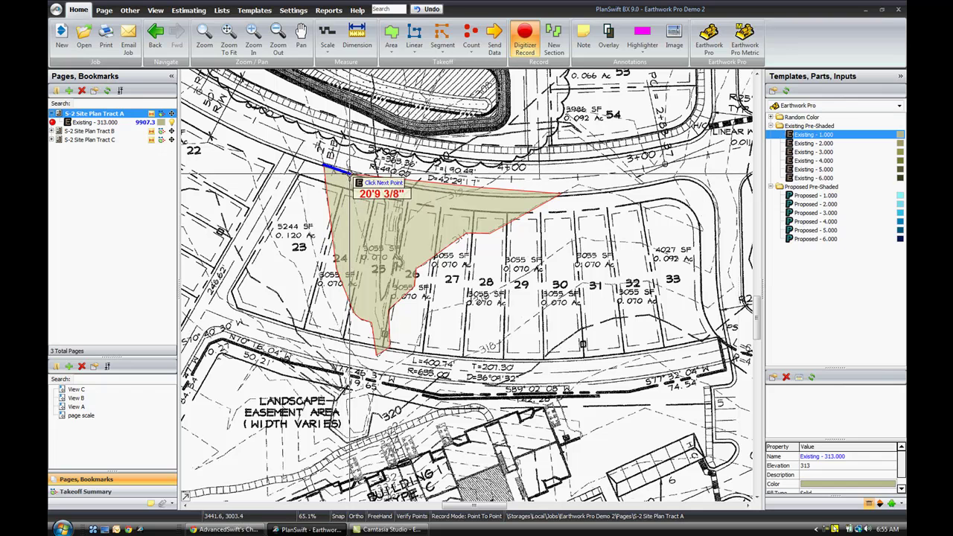
{"action": "left_click", "coordinate": [349, 174]}
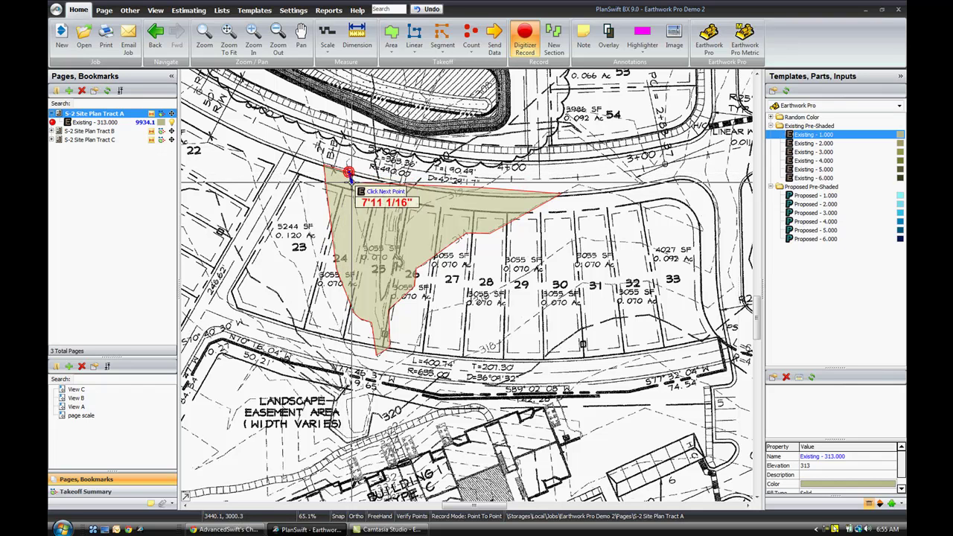
{"action": "left_click", "coordinate": [374, 255]}
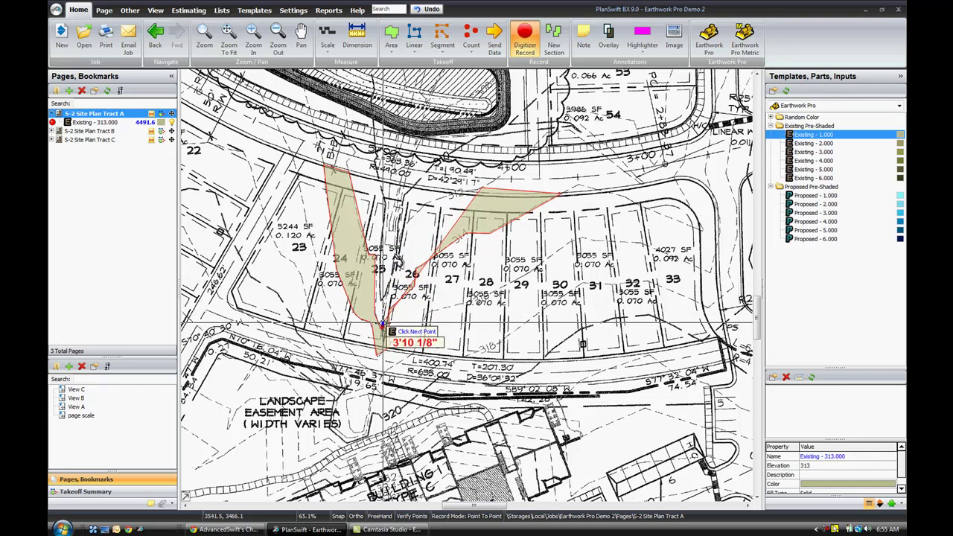
{"action": "left_click", "coordinate": [382, 310]}
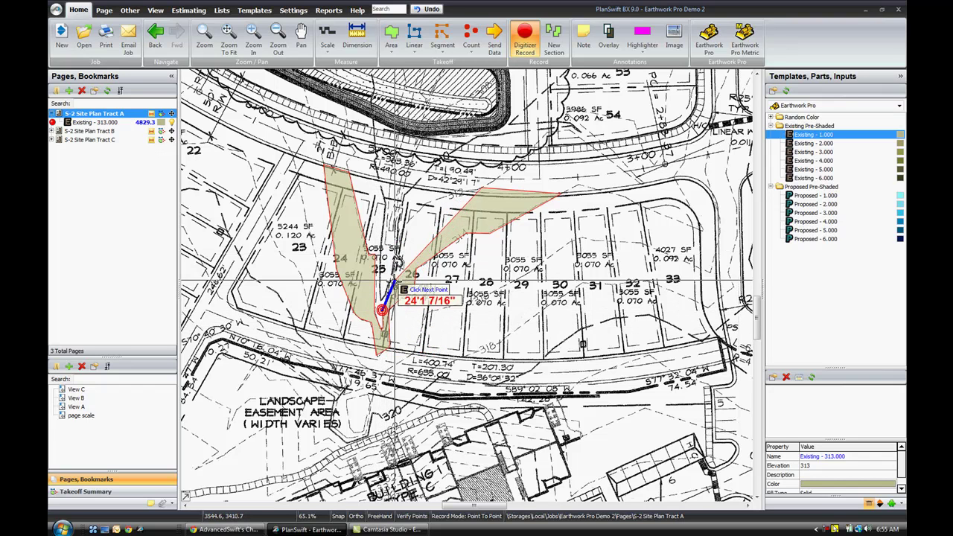
{"action": "left_click", "coordinate": [400, 262]}
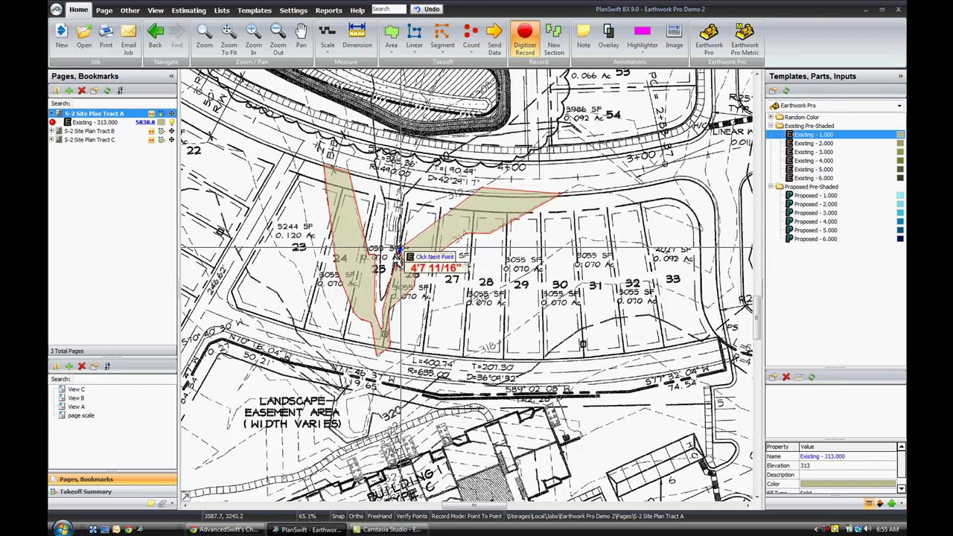
{"action": "left_click", "coordinate": [404, 222]}
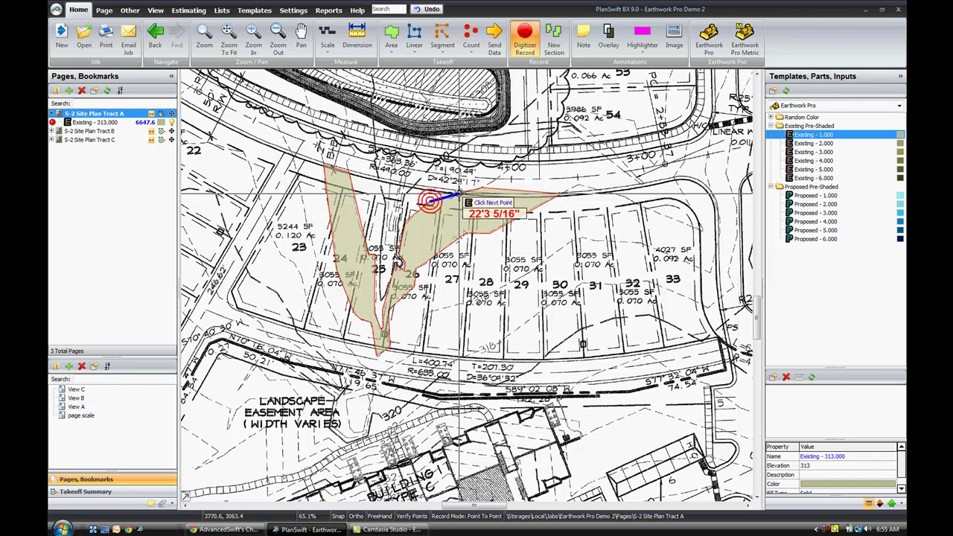
{"action": "right_click", "coordinate": [462, 199]}
{"action": "left_click", "coordinate": [481, 217]}
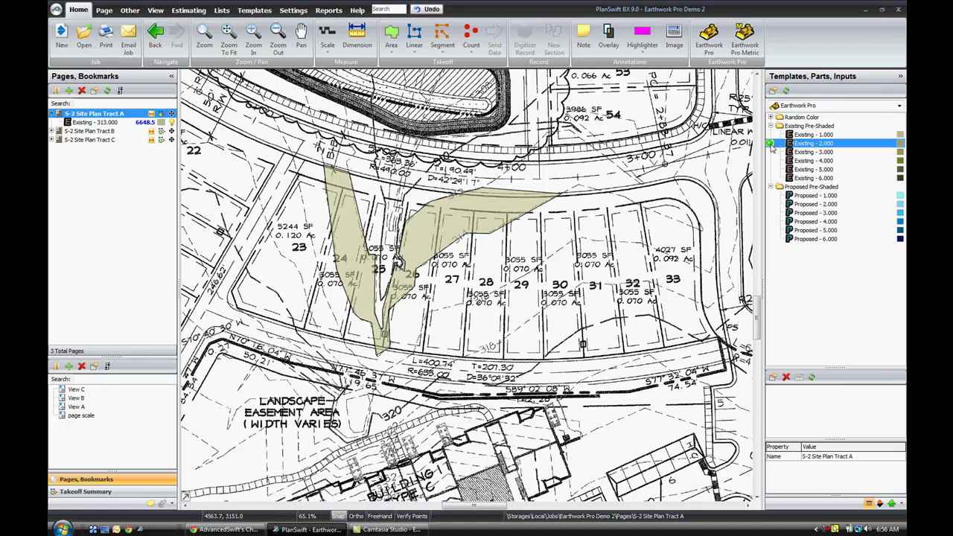
- Create a takeoff from the Existing - 2.000 template with elevation 315
{"action": "left_click", "coordinate": [771, 145]}
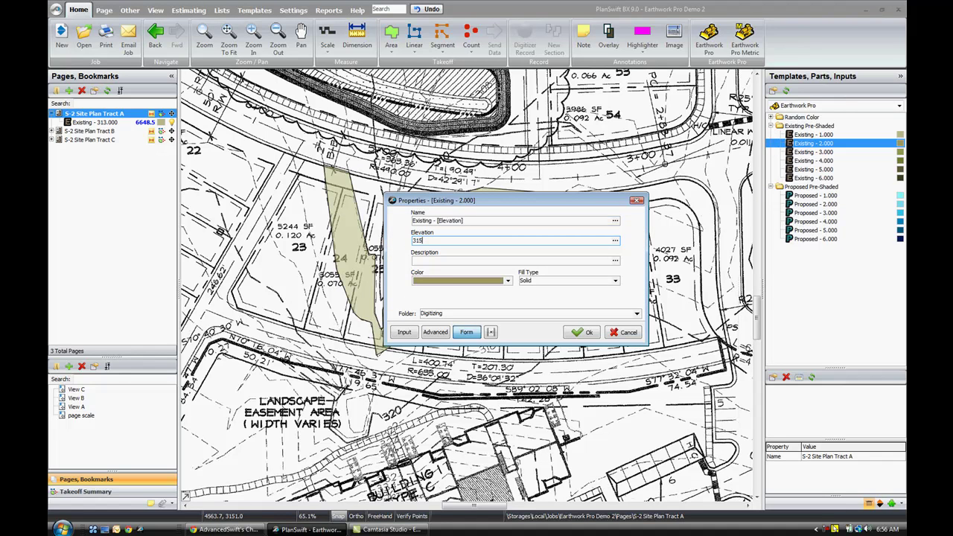
{"action": "left_click", "coordinate": [569, 333]}
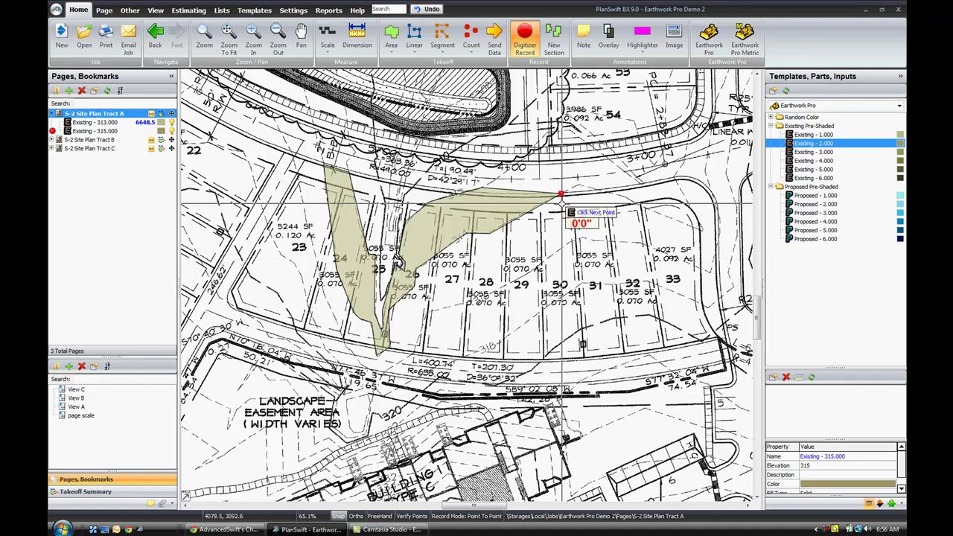
- Outline the 315 area from lot 29 down to the road and up past lot 23
{"action": "left_click", "coordinate": [561, 196]}
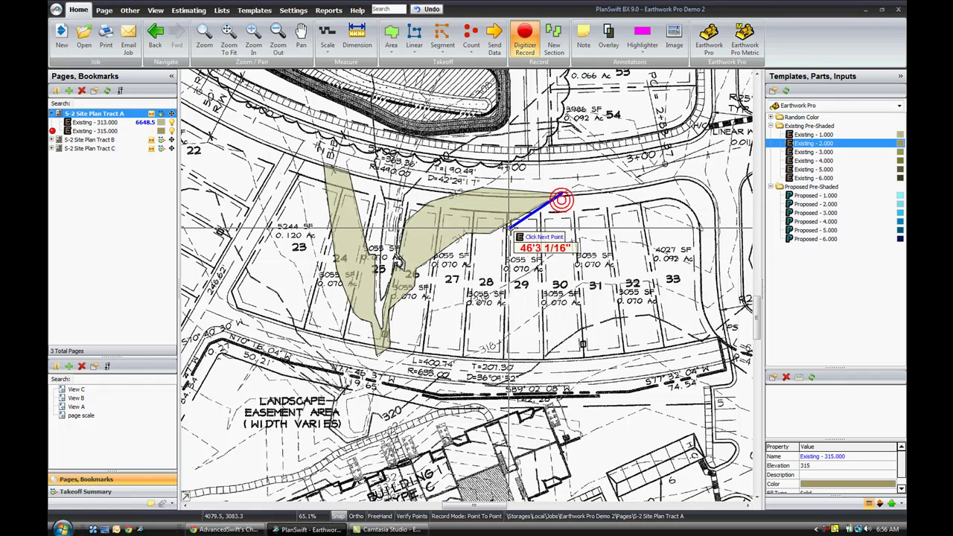
{"action": "left_click", "coordinate": [467, 235]}
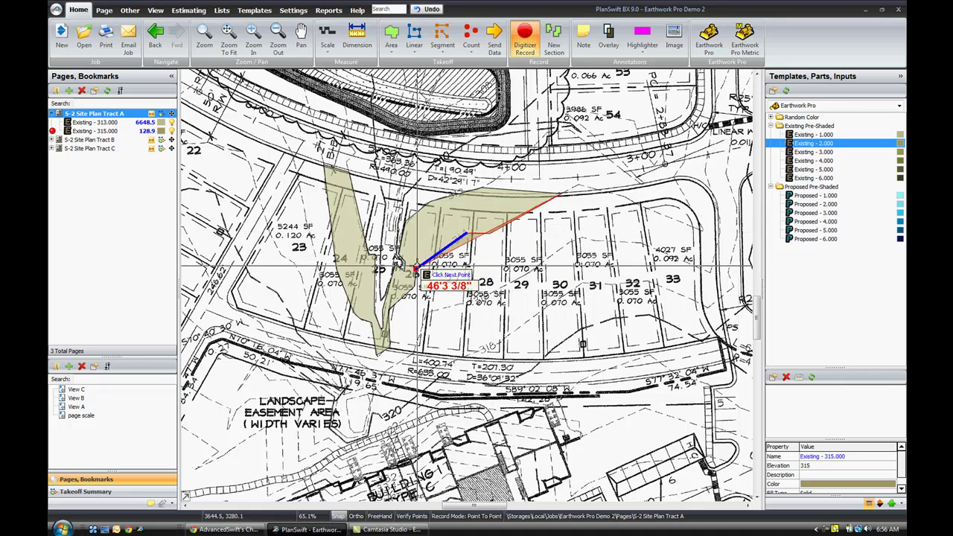
{"action": "left_click", "coordinate": [414, 285]}
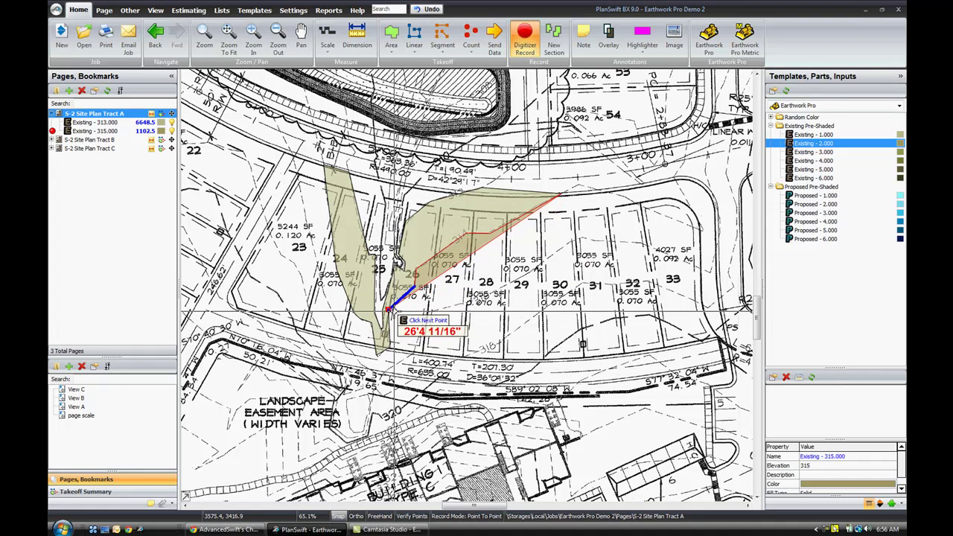
{"action": "left_click", "coordinate": [389, 312]}
{"action": "left_click", "coordinate": [392, 342]}
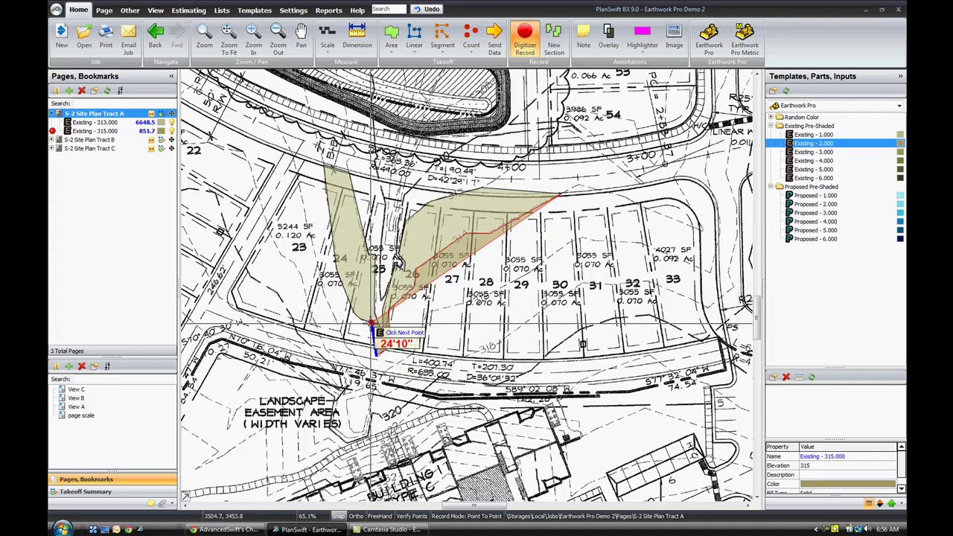
{"action": "left_click", "coordinate": [353, 313]}
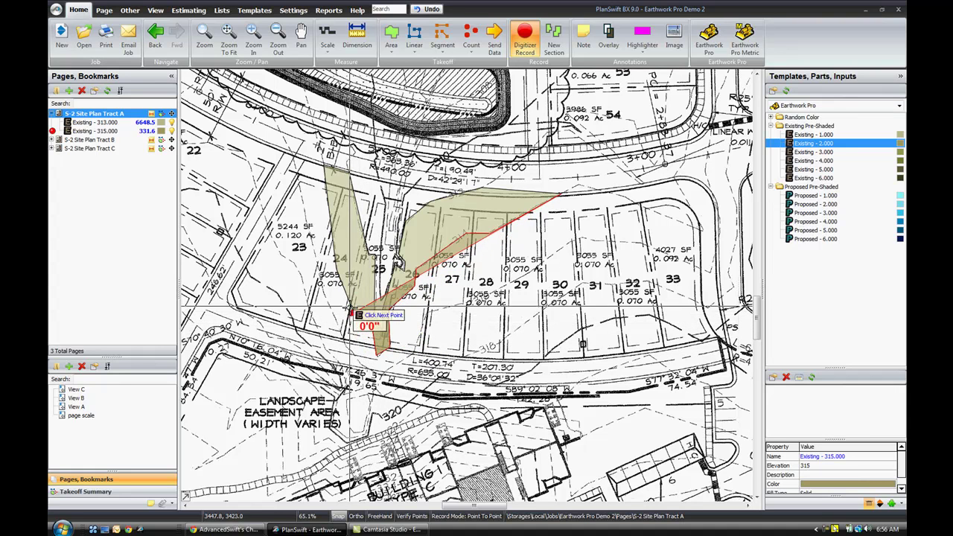
{"action": "left_click", "coordinate": [335, 273]}
{"action": "left_click", "coordinate": [325, 169]}
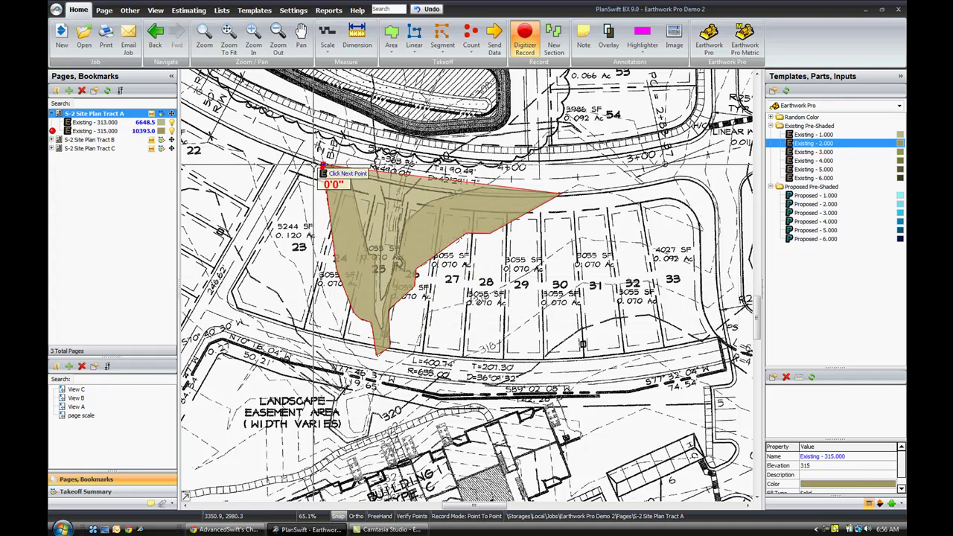
{"action": "left_click", "coordinate": [293, 157]}
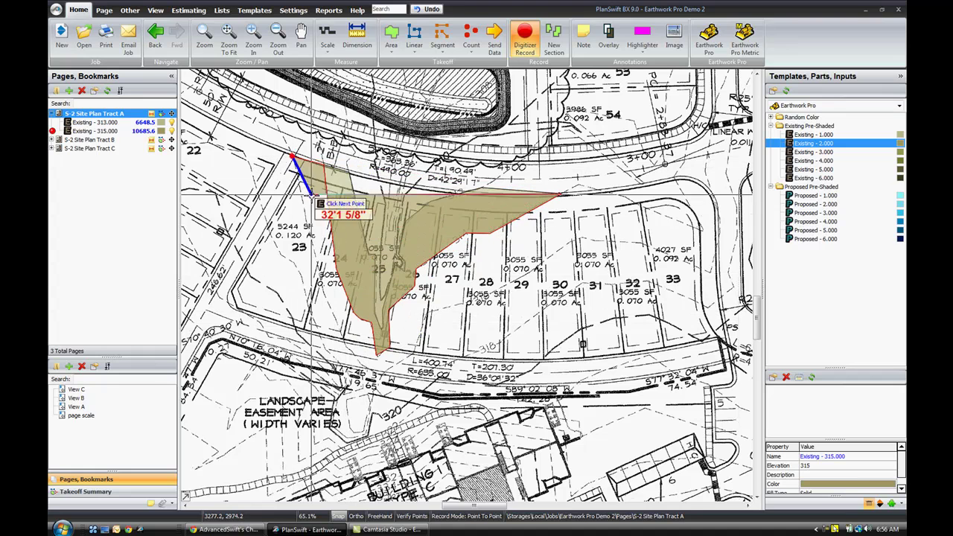
{"action": "left_click", "coordinate": [321, 291]}
- Carry the band's lower edge past lots 28–33 and stop the area at 12724.9
{"action": "left_click", "coordinate": [365, 371]}
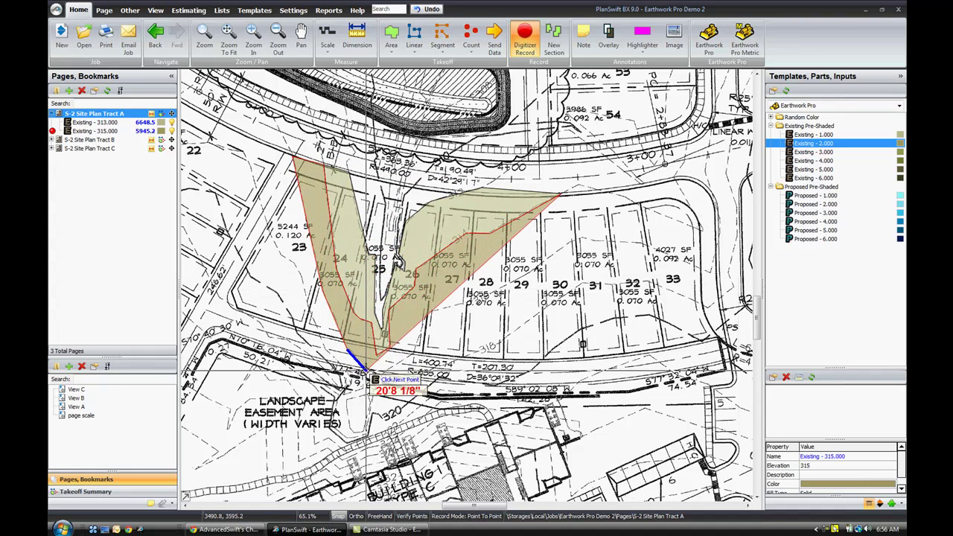
{"action": "left_click", "coordinate": [414, 356]}
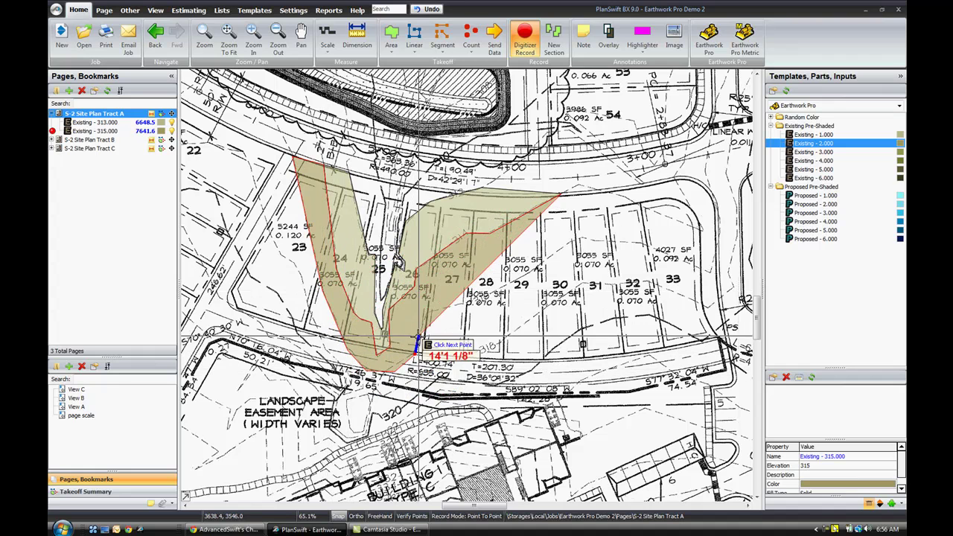
{"action": "left_click", "coordinate": [480, 300]}
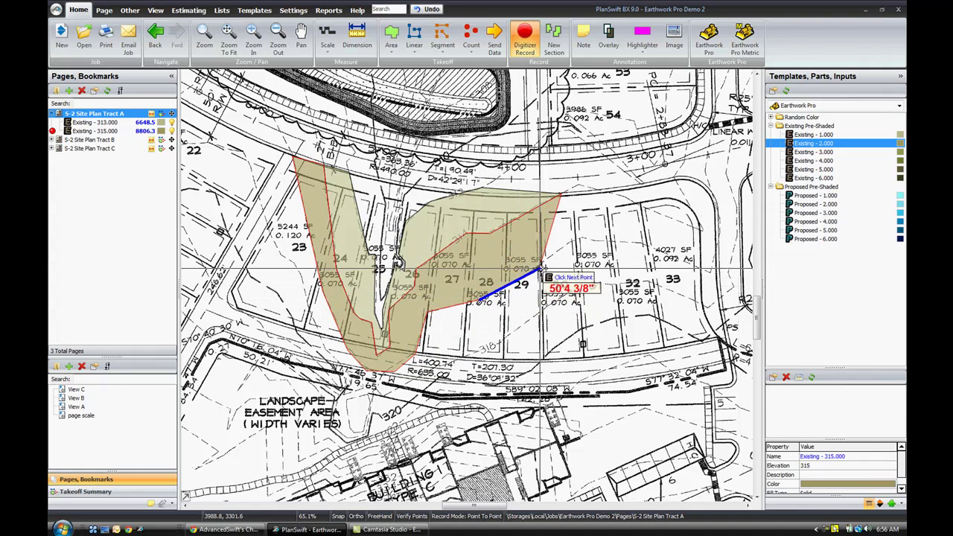
{"action": "left_click", "coordinate": [539, 268]}
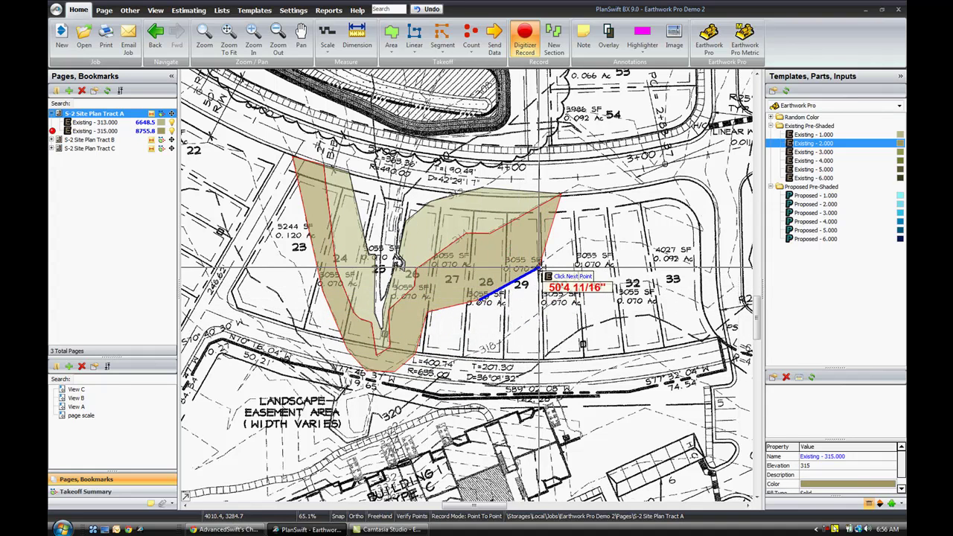
{"action": "left_click", "coordinate": [580, 238]}
{"action": "left_click", "coordinate": [604, 240]}
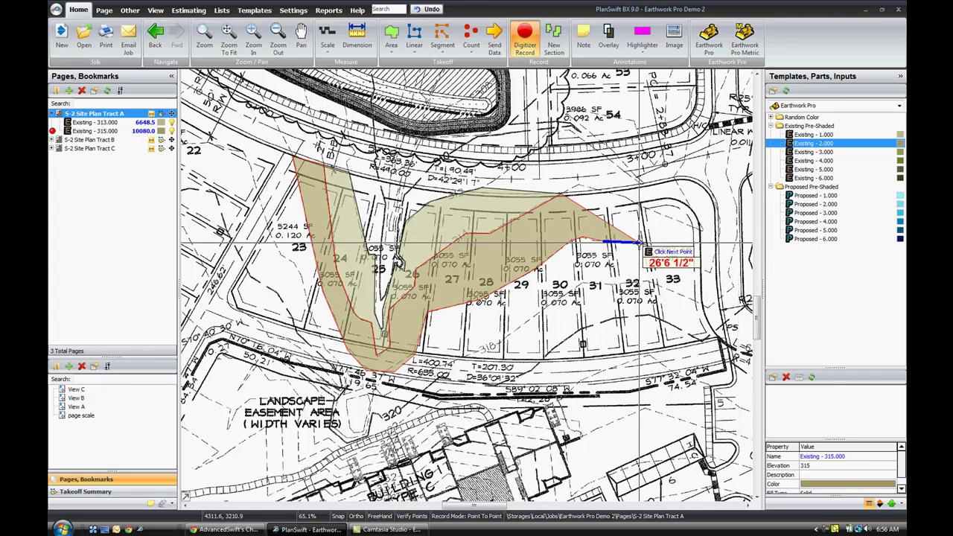
{"action": "left_click", "coordinate": [711, 271]}
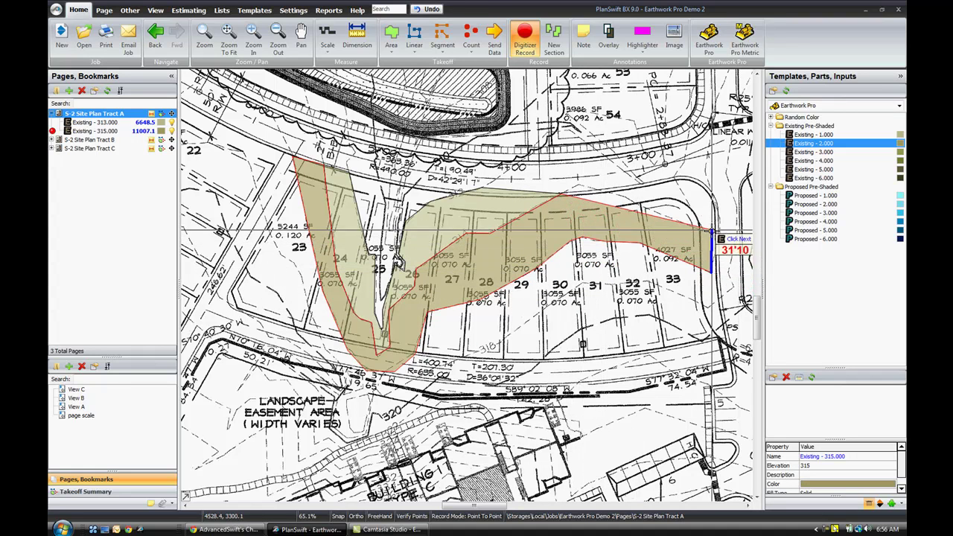
{"action": "left_click", "coordinate": [708, 231]}
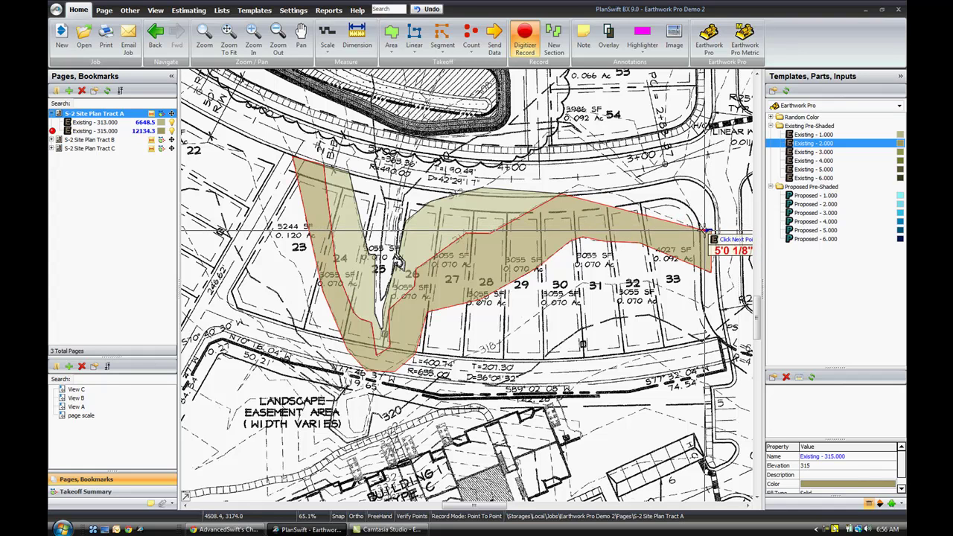
{"action": "right_click", "coordinate": [604, 192]}
{"action": "left_click", "coordinate": [629, 210]}
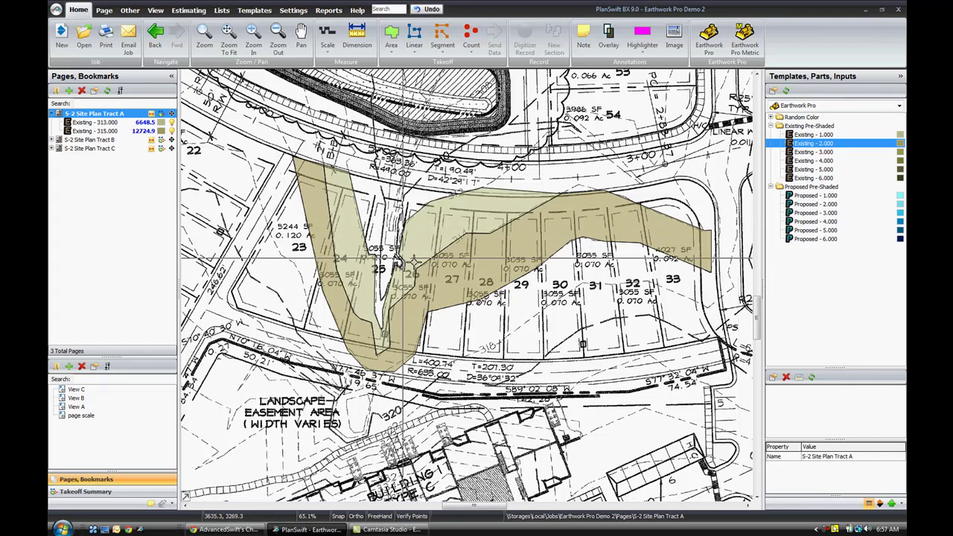
- Hide both Existing areas and enter elevation 315.250 in the Proposed - 1.000 properties
{"action": "left_click", "coordinate": [171, 122]}
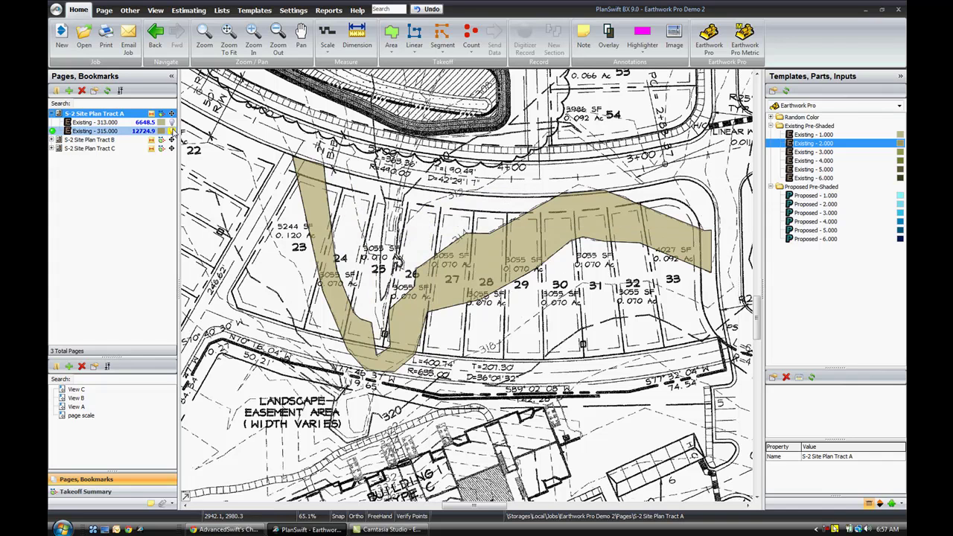
{"action": "left_click", "coordinate": [172, 131]}
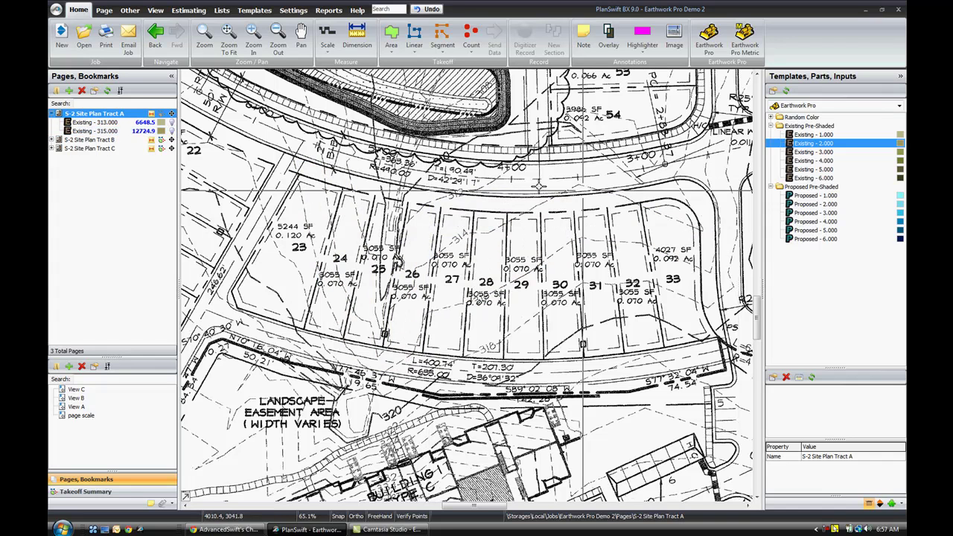
{"action": "double_click", "coordinate": [770, 196]}
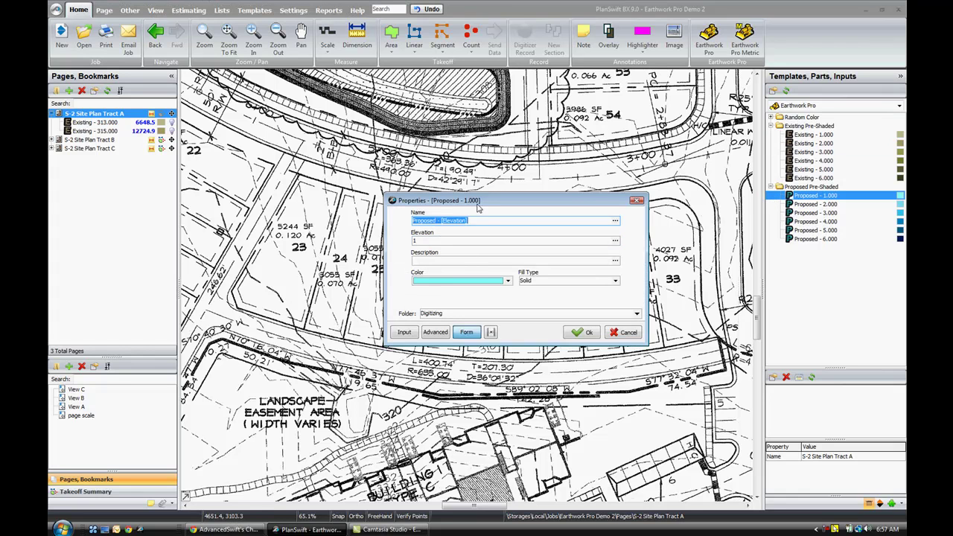
{"action": "left_click_drag", "start_coordinate": [479, 208], "coordinate": [563, 204]}
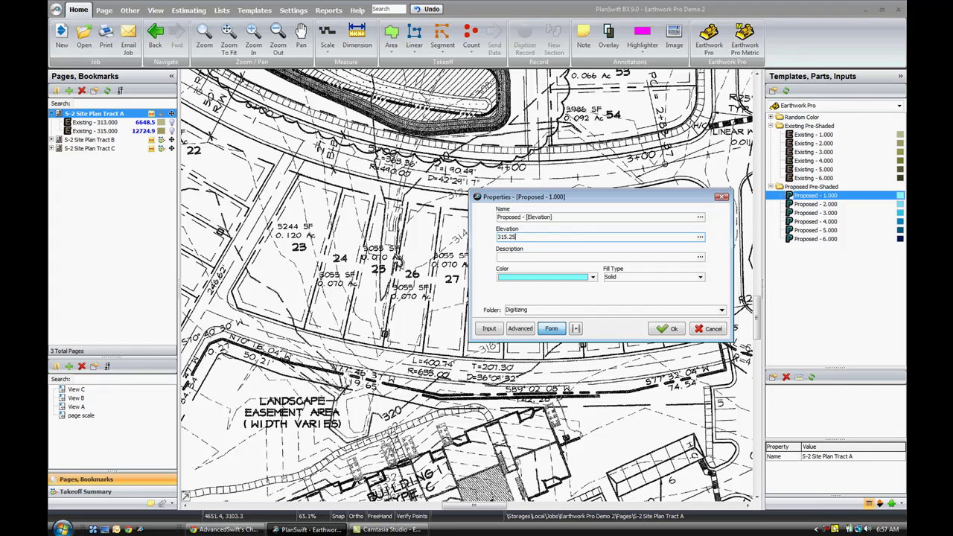
- Trace the Proposed - 315.250 area over lot 26 and adjust its corners to total 3011.4
{"action": "left_click", "coordinate": [676, 330]}
{"action": "left_click", "coordinate": [407, 201]}
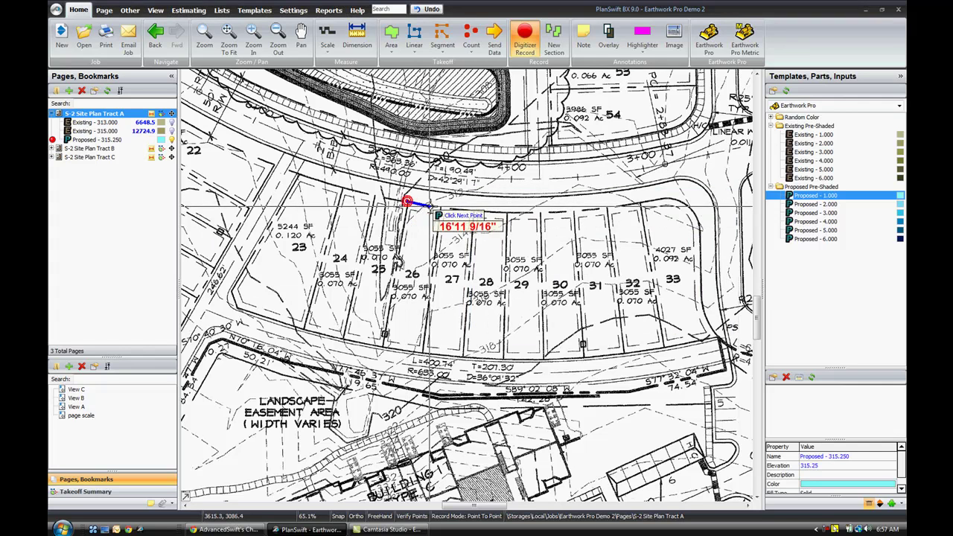
{"action": "left_click", "coordinate": [439, 207]}
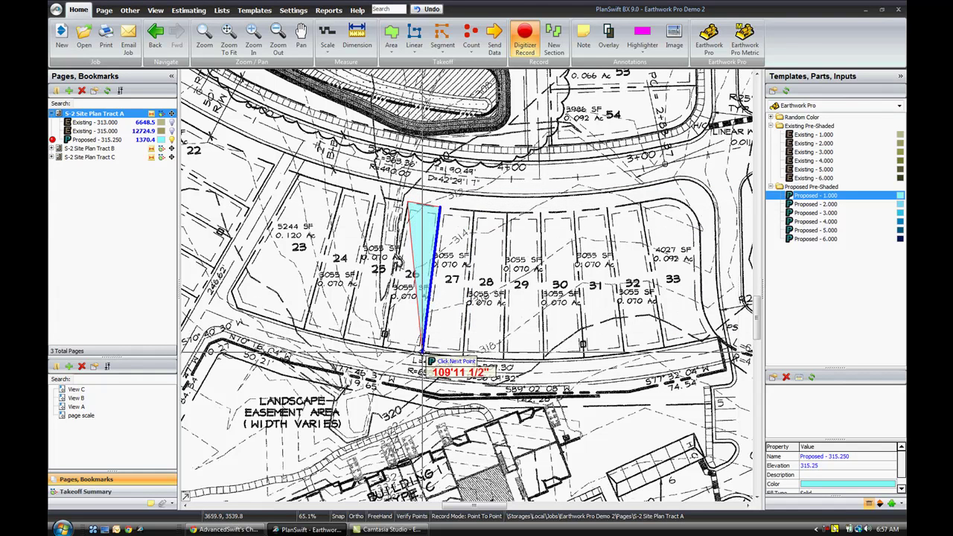
{"action": "left_click", "coordinate": [424, 350]}
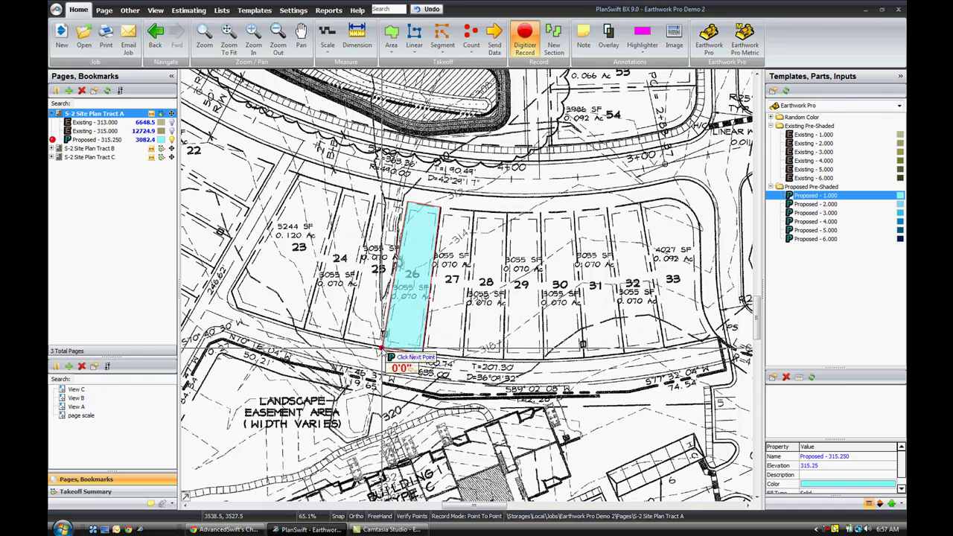
{"action": "right_click", "coordinate": [382, 350]}
{"action": "left_click", "coordinate": [413, 355]}
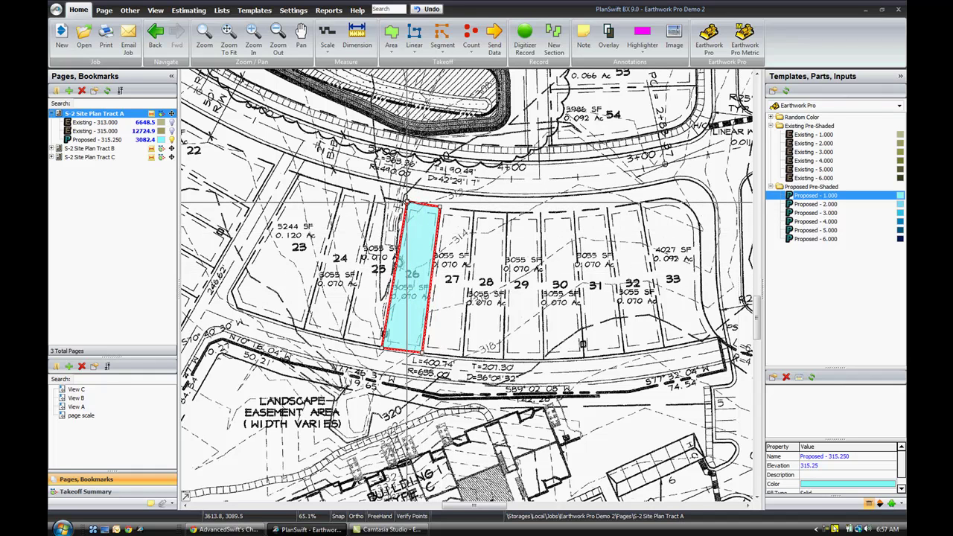
{"action": "left_click_drag", "start_coordinate": [406, 201], "coordinate": [407, 203]}
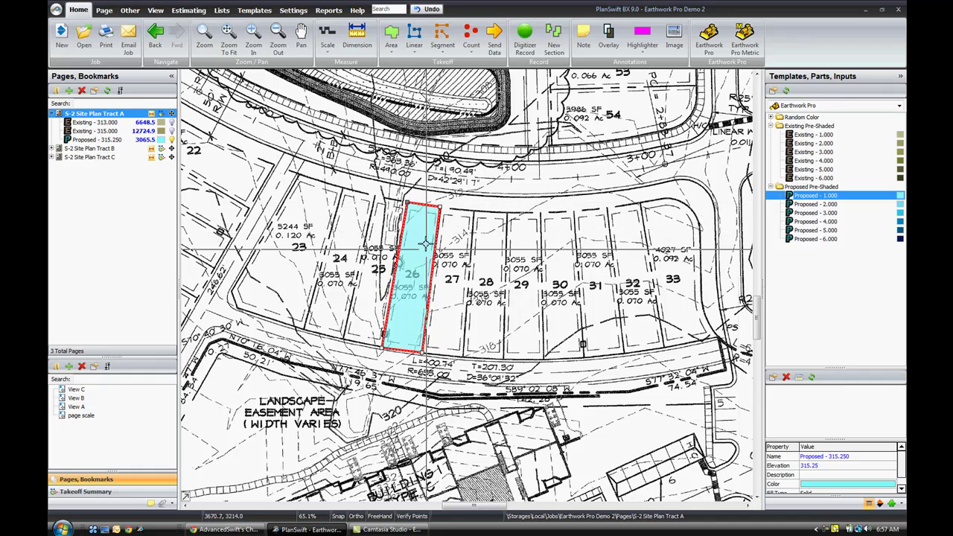
{"action": "left_click_drag", "start_coordinate": [383, 347], "coordinate": [391, 354]}
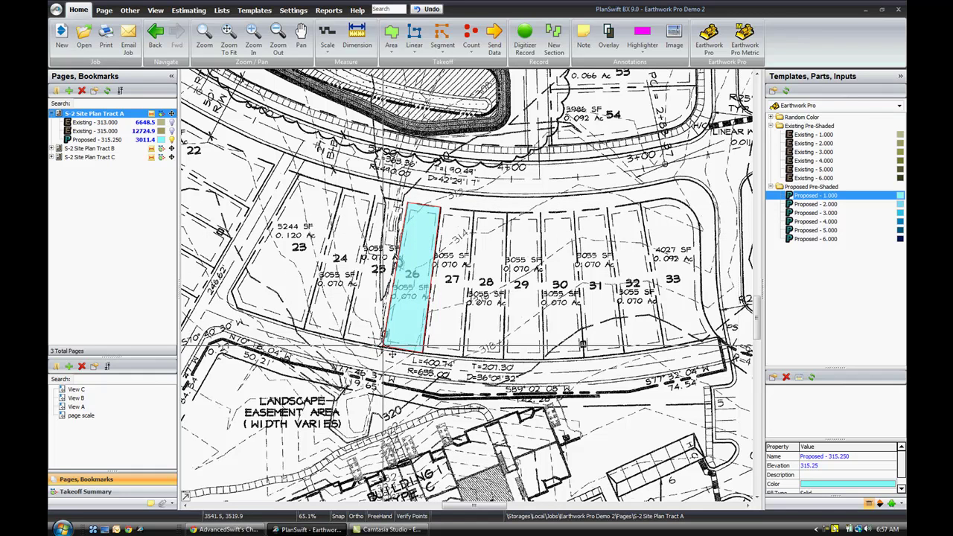
- Open the Tract B page, hide all its takeoff areas, and zoom to saved View B
{"action": "left_click", "coordinate": [80, 148]}
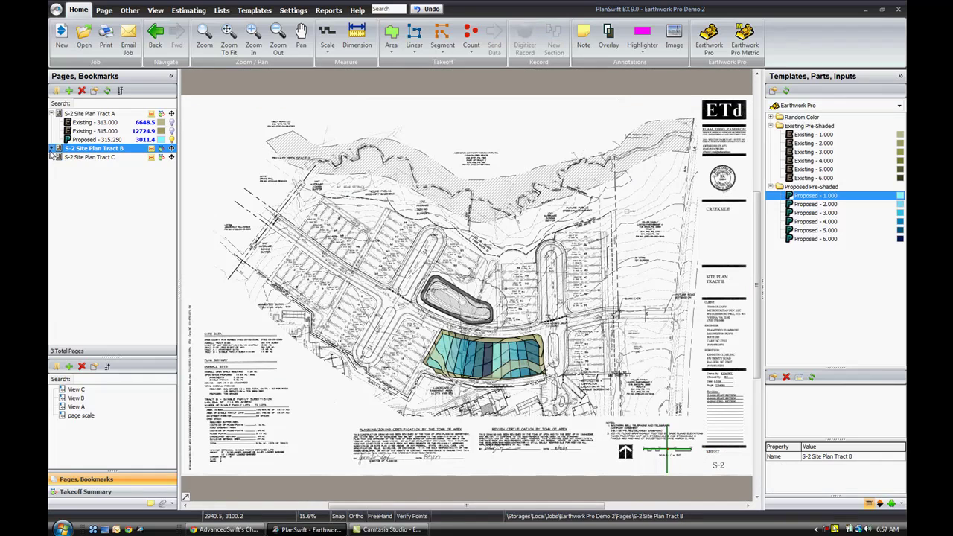
{"action": "left_click", "coordinate": [51, 149]}
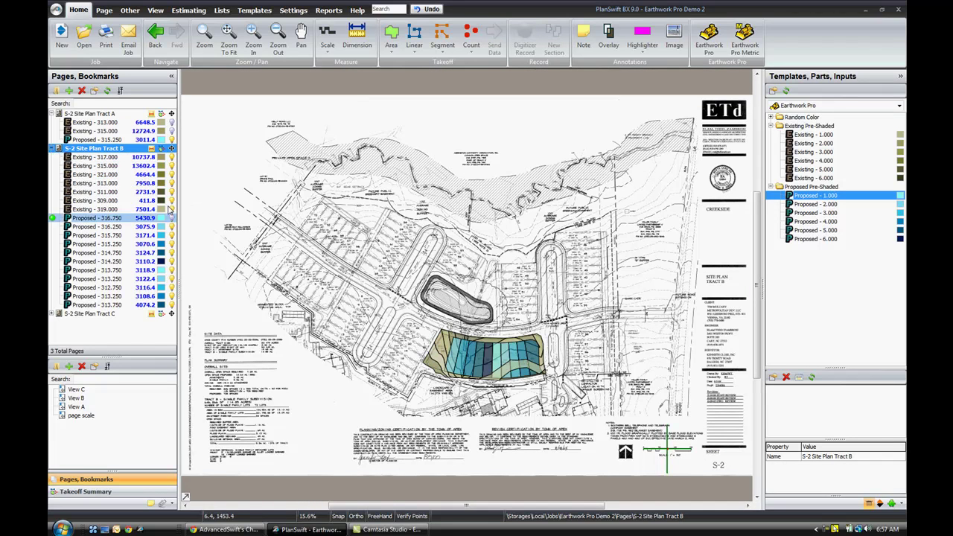
{"action": "left_click", "coordinate": [161, 148]}
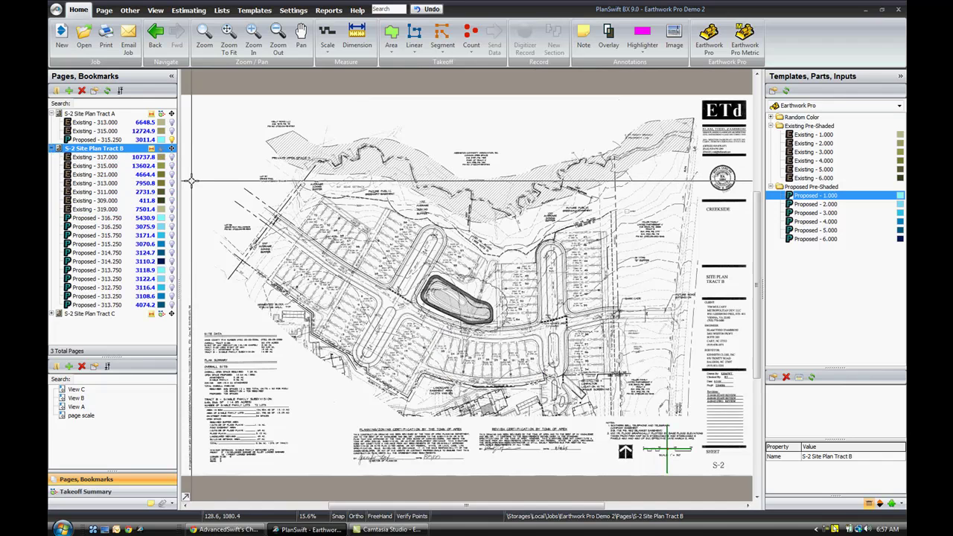
{"action": "left_click", "coordinate": [99, 400]}
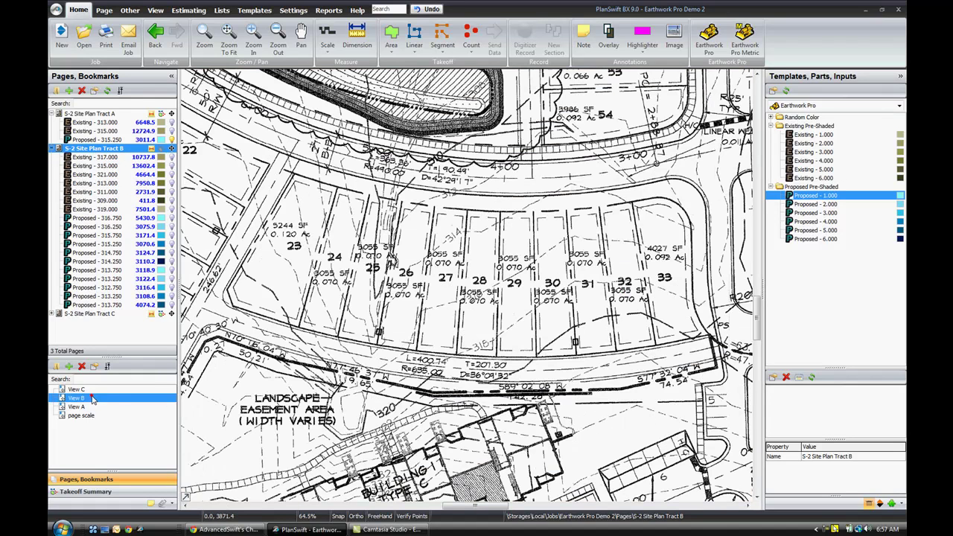
- Show Tract B's Existing 313, 315, 319 and 311 contour areas one by one, then open Tract C
{"action": "left_click", "coordinate": [171, 183]}
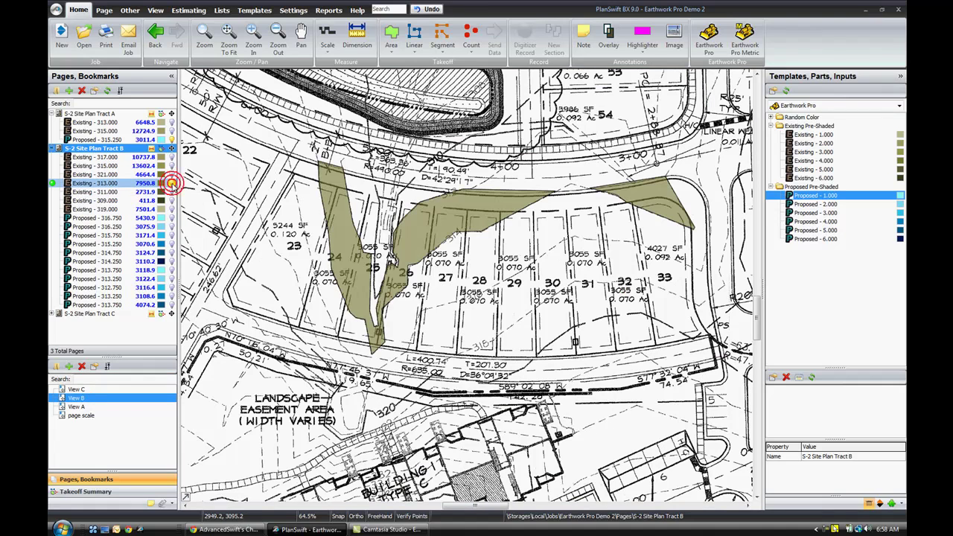
{"action": "left_click", "coordinate": [171, 166]}
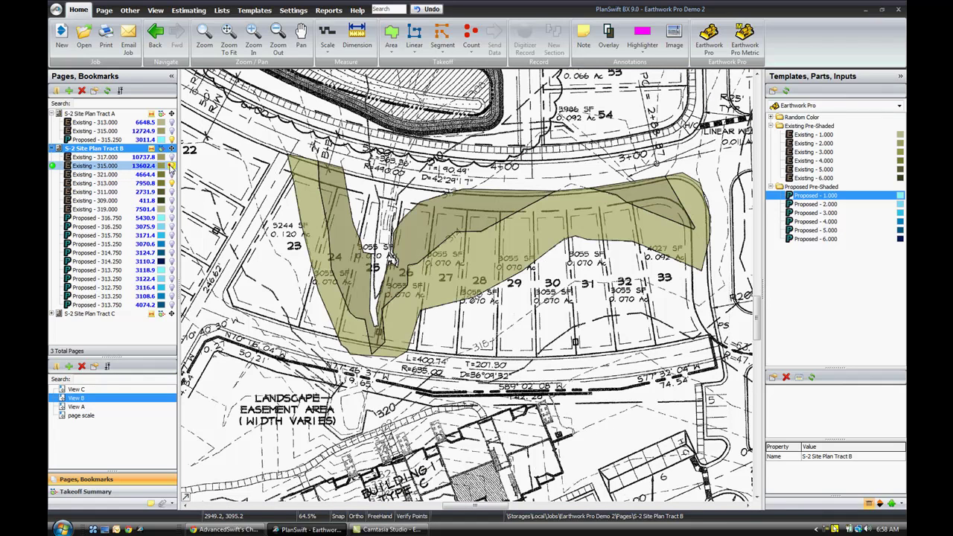
{"action": "left_click", "coordinate": [172, 209]}
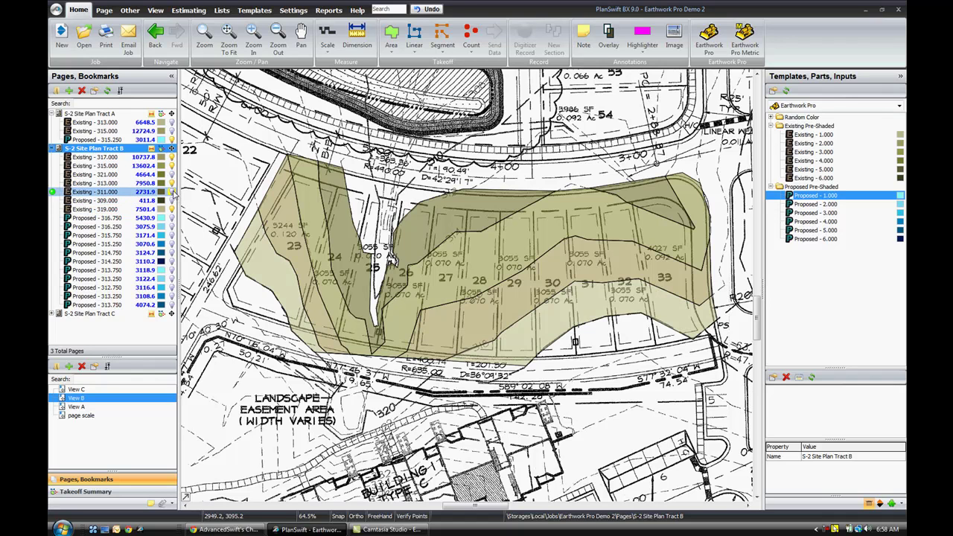
{"action": "left_click", "coordinate": [172, 175]}
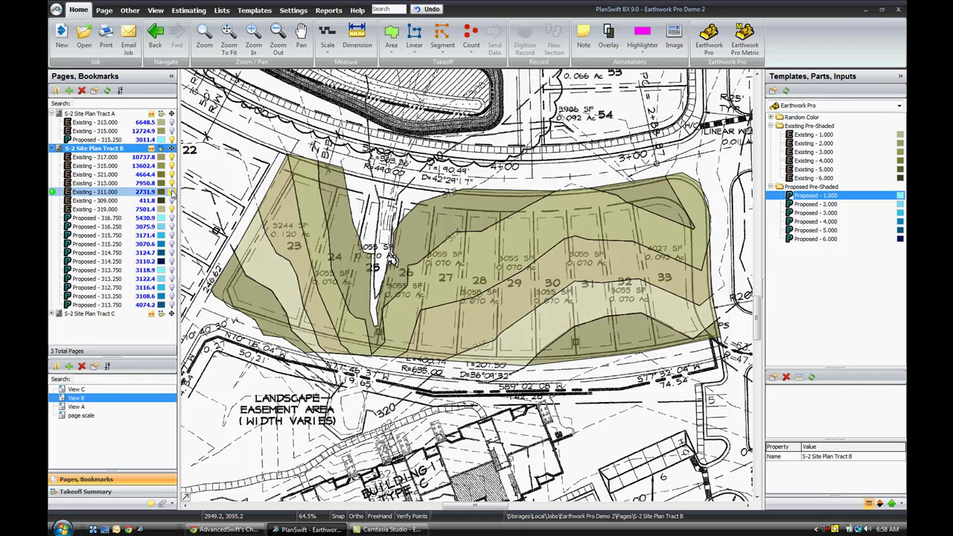
{"action": "left_click", "coordinate": [173, 193]}
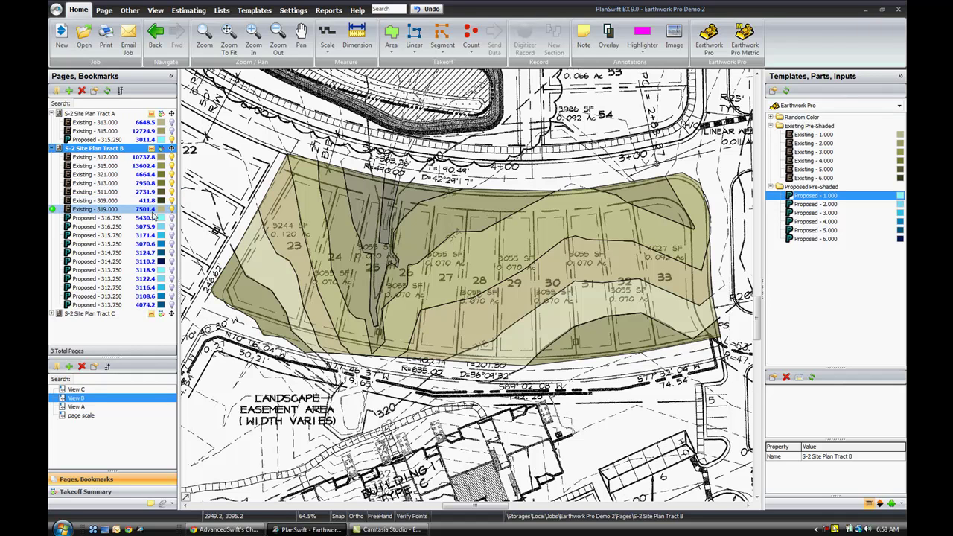
{"action": "left_click", "coordinate": [75, 314]}
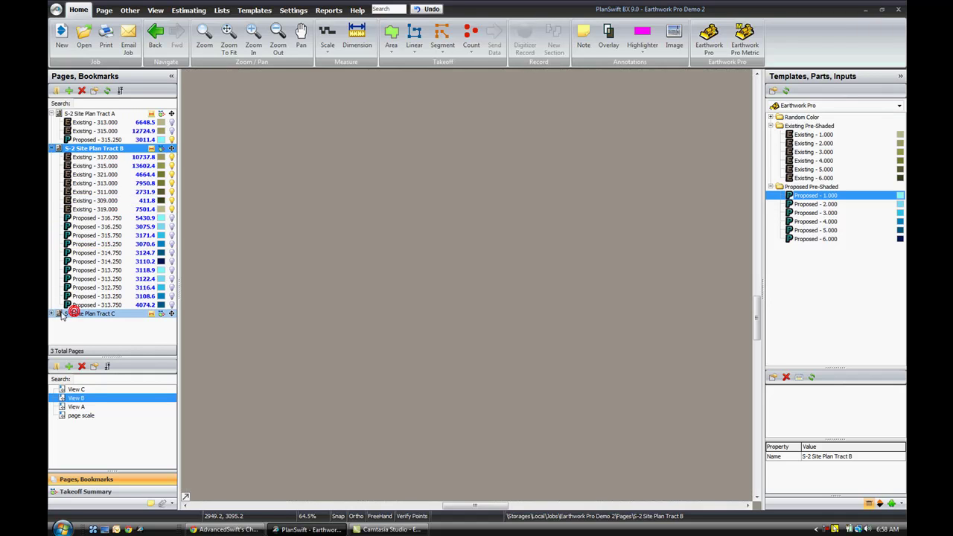
- Zoom to Tract C's saved View C and hide its existing contour areas
{"action": "left_click", "coordinate": [82, 390]}
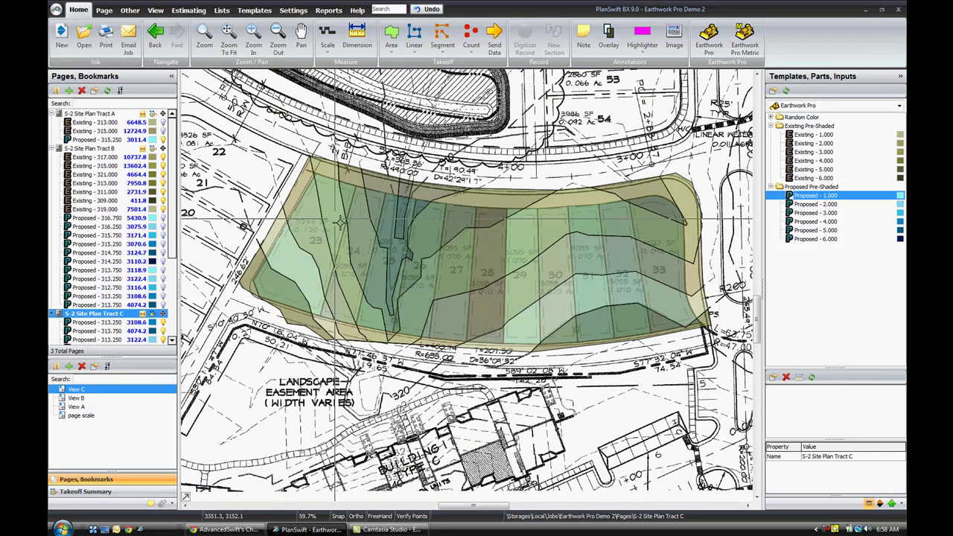
{"action": "left_click_drag", "start_coordinate": [172, 167], "coordinate": [172, 242]}
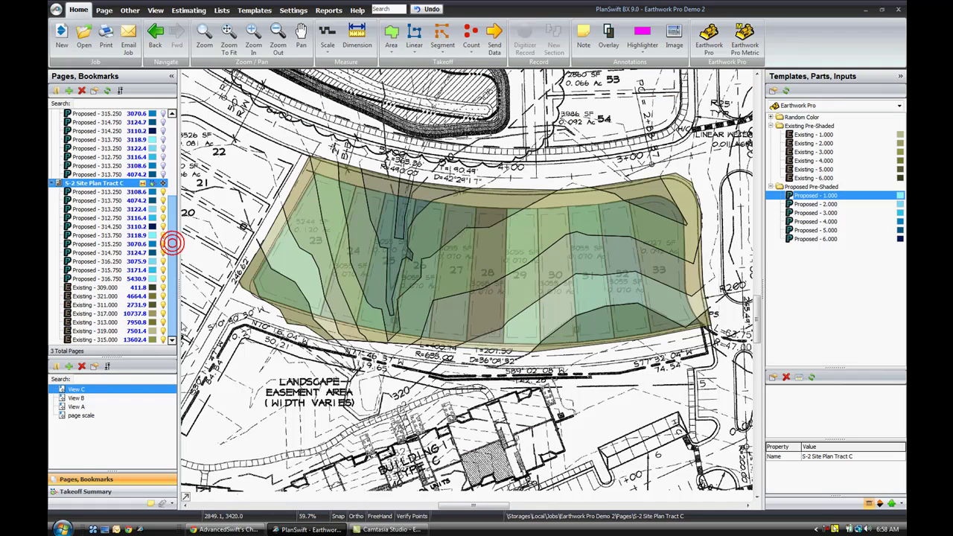
{"action": "left_click", "coordinate": [168, 209]}
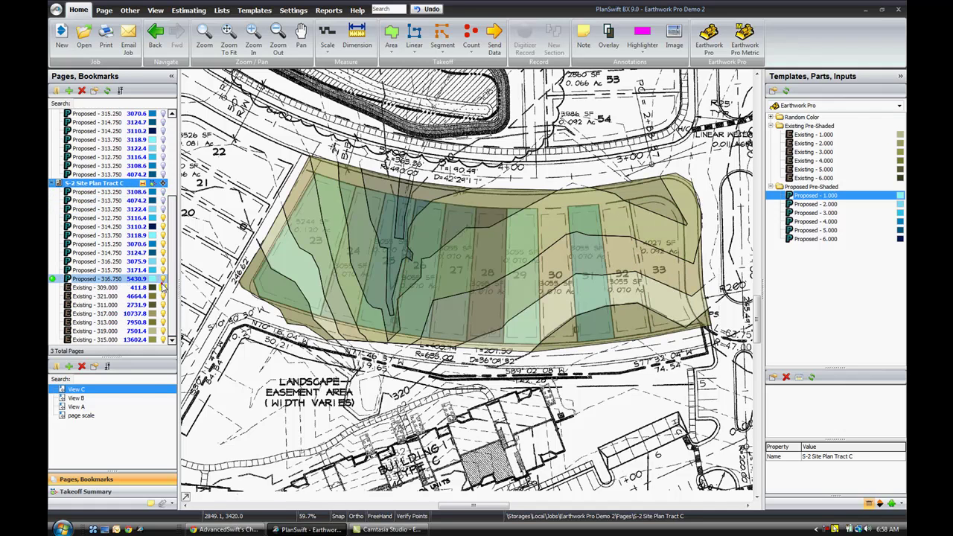
{"action": "left_click", "coordinate": [163, 306]}
{"action": "left_click", "coordinate": [163, 313]}
{"action": "left_click", "coordinate": [163, 322]}
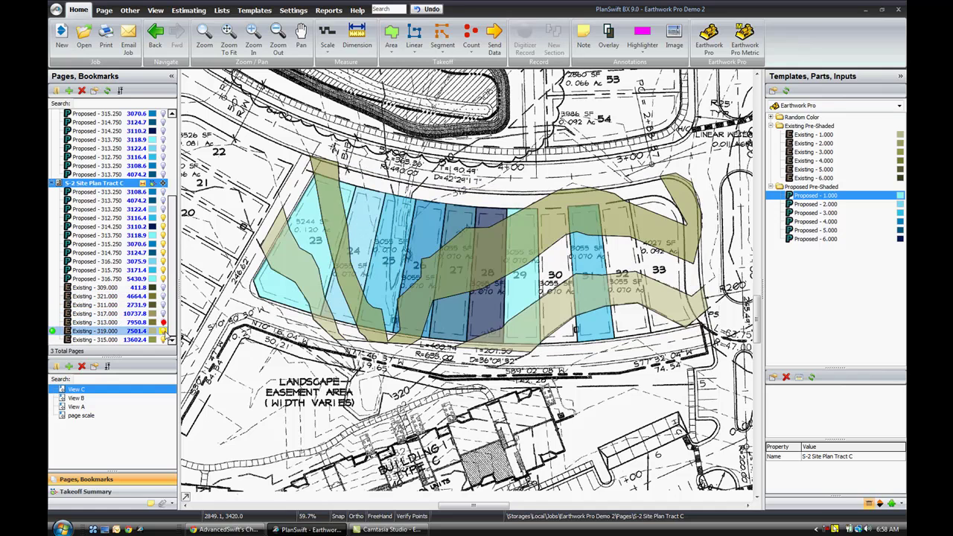
{"action": "left_click", "coordinate": [163, 331]}
{"action": "left_click", "coordinate": [163, 340]}
- Turn the Tract C proposed lot areas back on so all takeoffs show together
{"action": "left_click", "coordinate": [170, 211]}
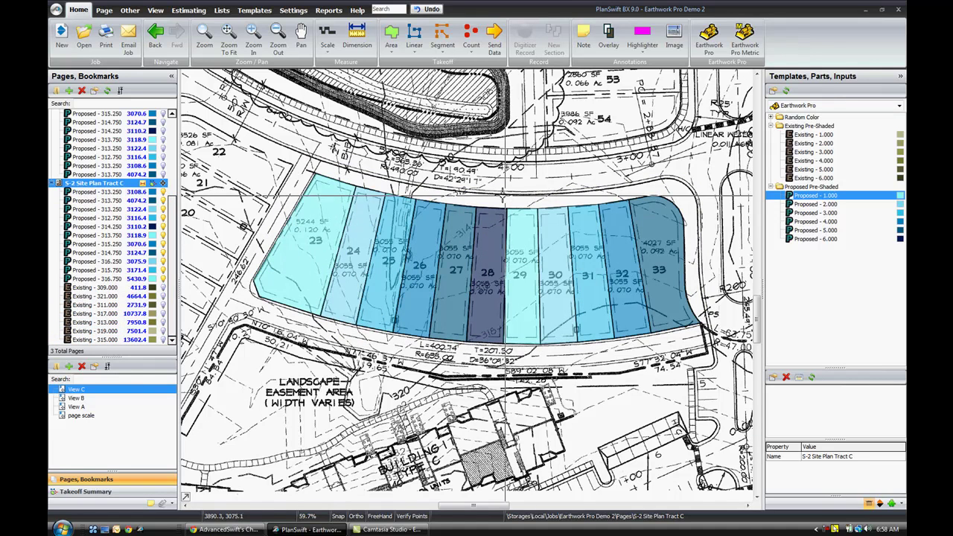
{"action": "left_click", "coordinate": [165, 289]}
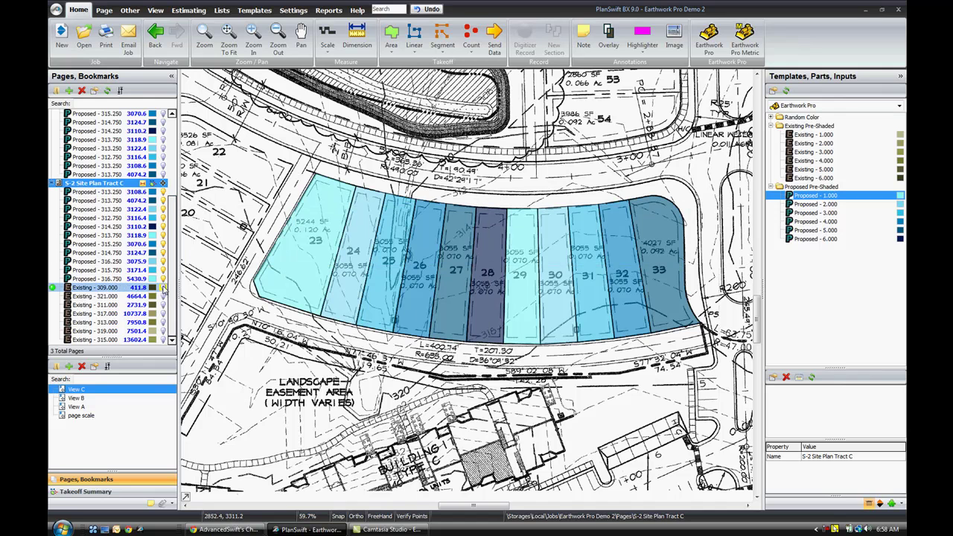
{"action": "left_click", "coordinate": [151, 192]}
{"action": "left_click", "coordinate": [151, 184]}
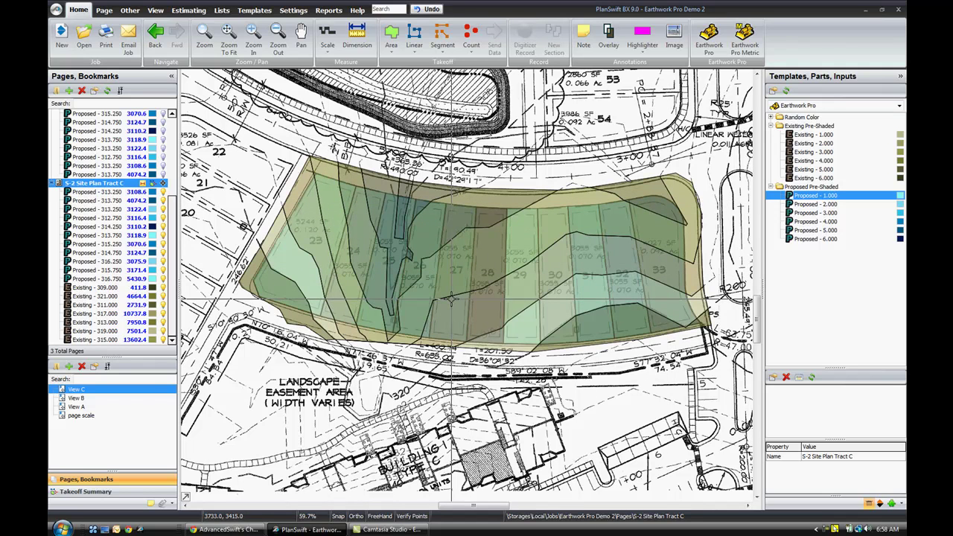
{"action": "mouse_move", "coordinate": [451, 299]}
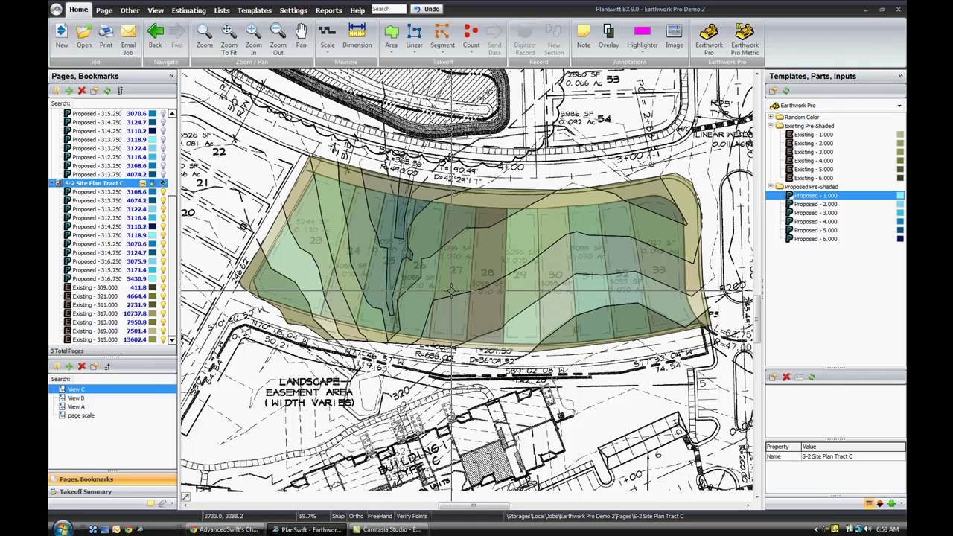
- Box-select every Tract C takeoff across lots 23–33, zooming out and back in
{"action": "scroll", "coordinate": [451, 299], "scroll_direction": "down", "scroll_amount": 4}
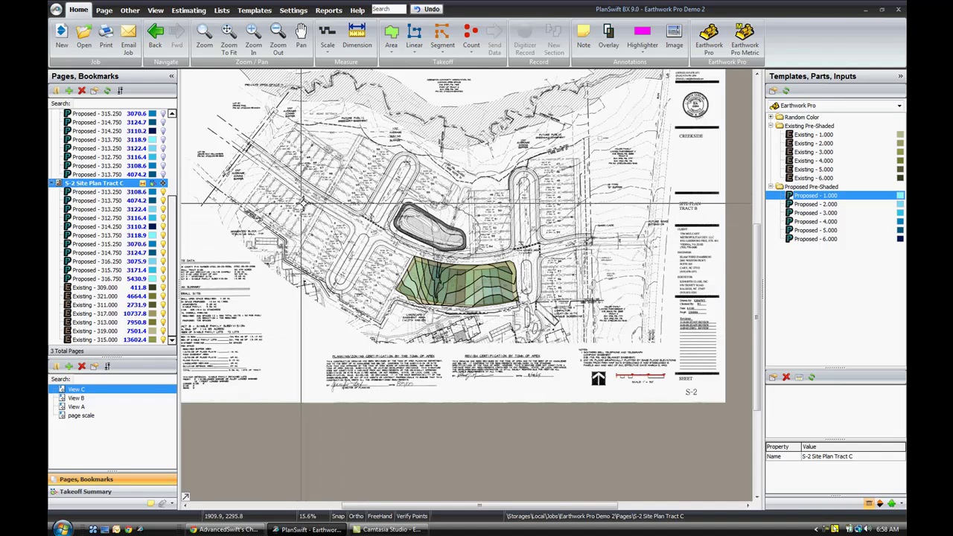
{"action": "left_click_drag", "start_coordinate": [284, 194], "coordinate": [587, 342]}
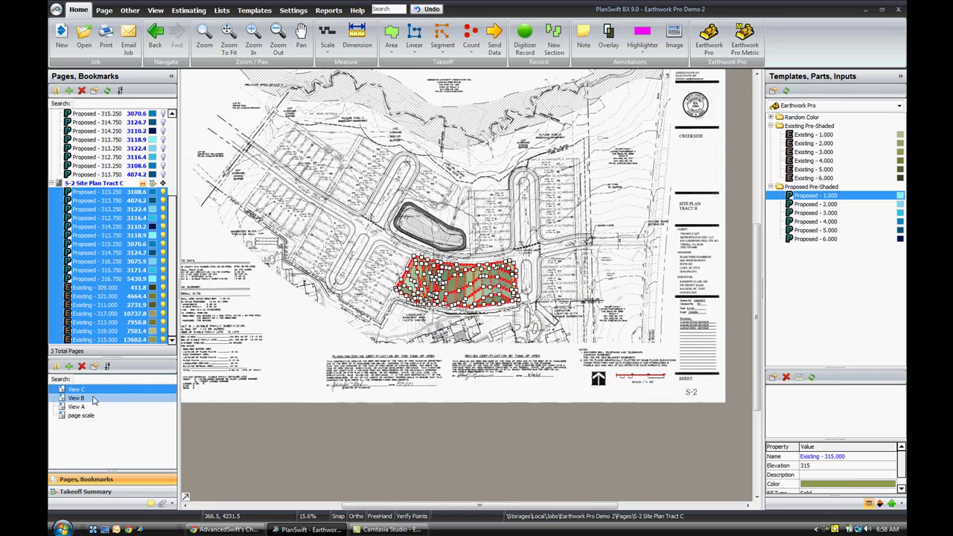
{"action": "scroll", "coordinate": [392, 275], "scroll_direction": "up", "scroll_amount": 6}
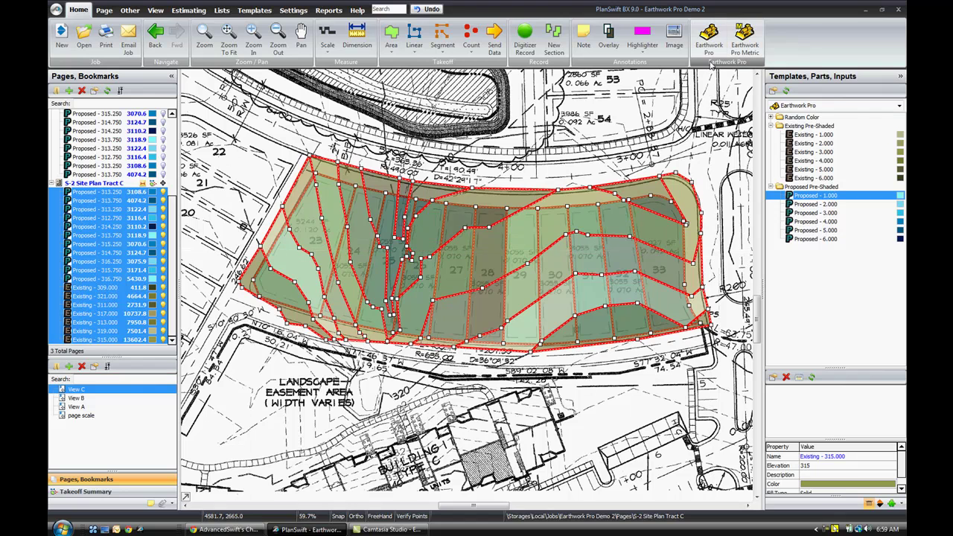
- Set Earthwork Pro to a 12 in x 12 in calculation size with 10 ft x 10 ft graphics
{"action": "left_click", "coordinate": [710, 43]}
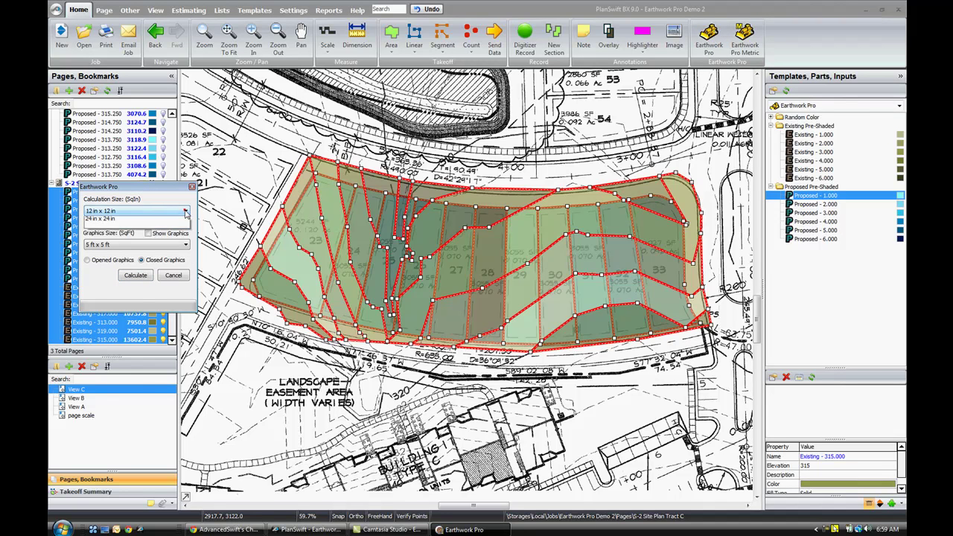
{"action": "left_click", "coordinate": [106, 234]}
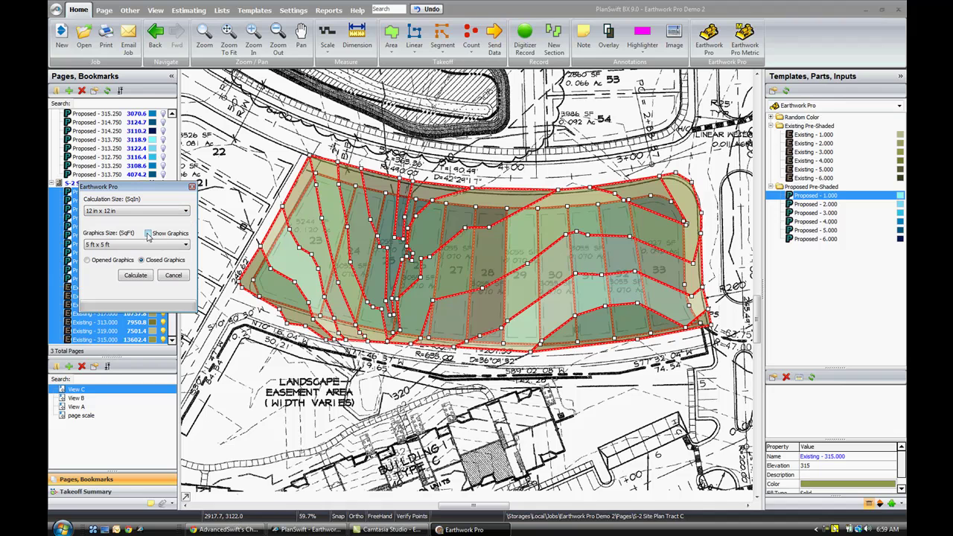
{"action": "left_click", "coordinate": [182, 247]}
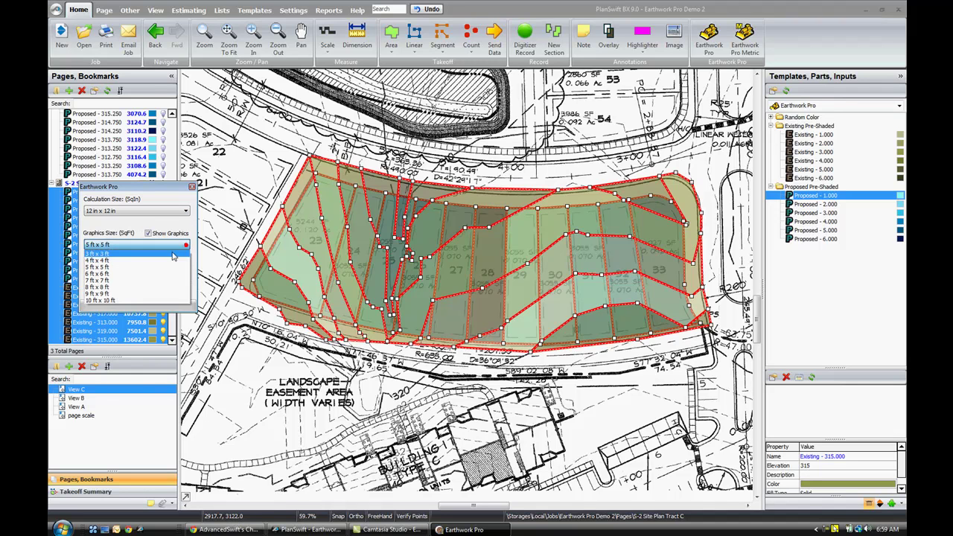
{"action": "left_click", "coordinate": [120, 299]}
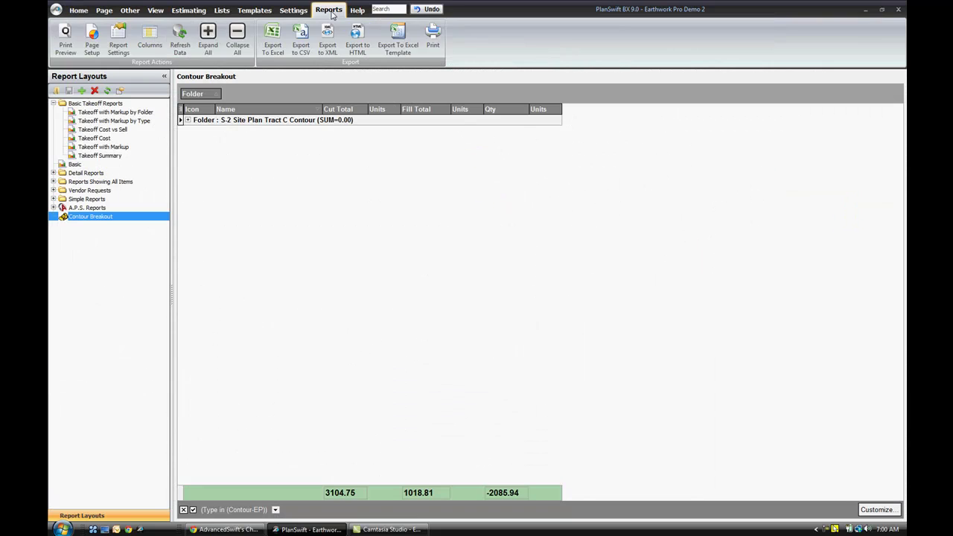
- Expand the Contour Breakout report to show Tract C's seven existing contours (3104.75 cut, 1018.81 fill)
{"action": "left_click", "coordinate": [208, 38]}
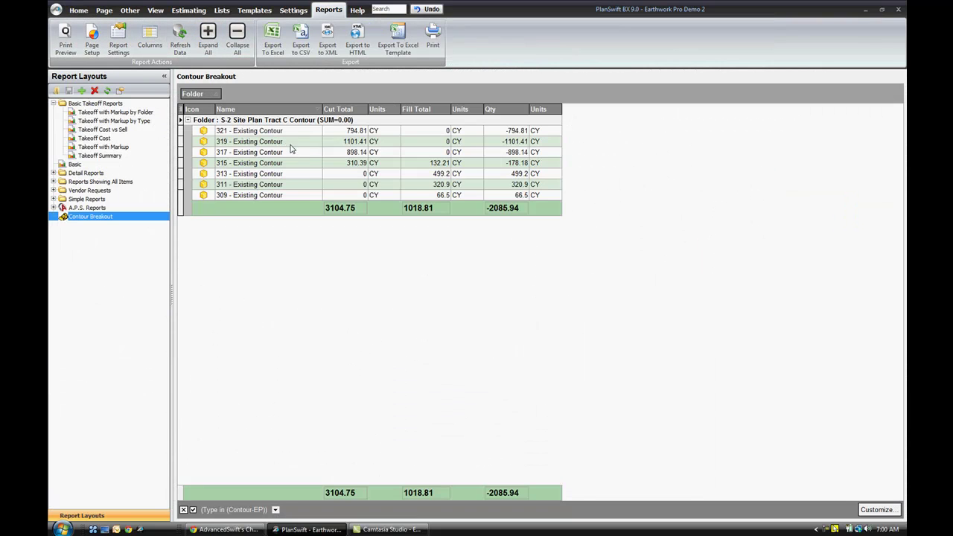
{"action": "left_click", "coordinate": [343, 214]}
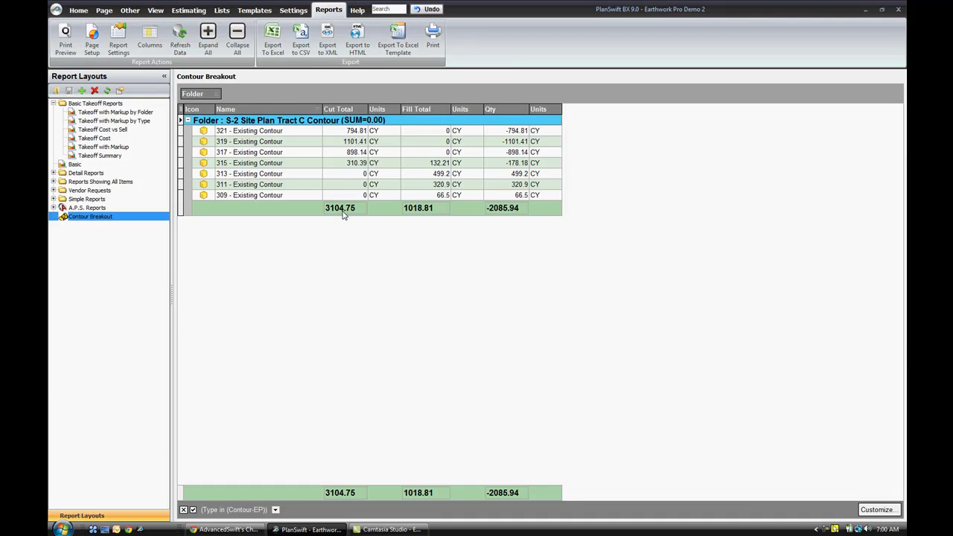
{"action": "left_click", "coordinate": [422, 209]}
{"action": "left_click", "coordinate": [79, 10]}
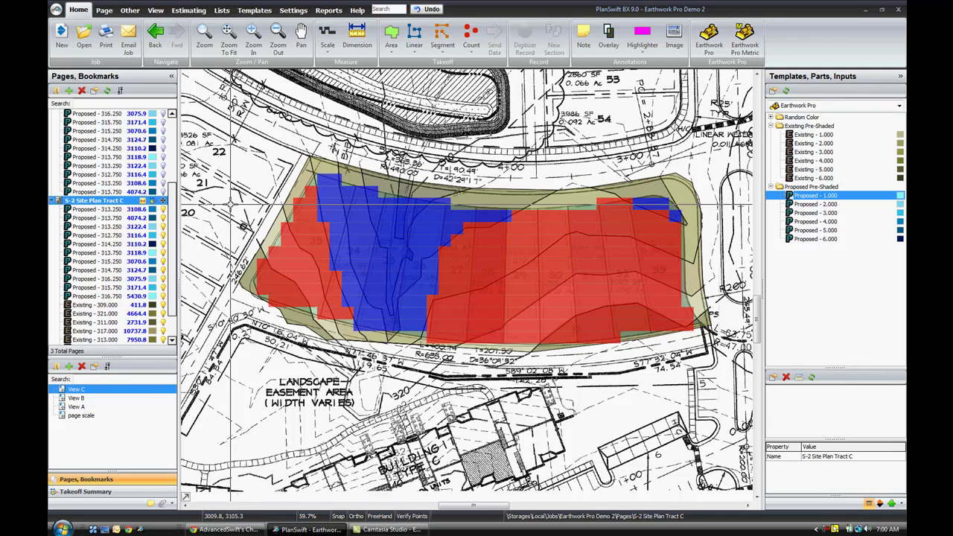
{"action": "left_click_drag", "start_coordinate": [171, 192], "coordinate": [168, 128]}
{"action": "left_click", "coordinate": [52, 149]}
{"action": "left_click", "coordinate": [51, 121]}
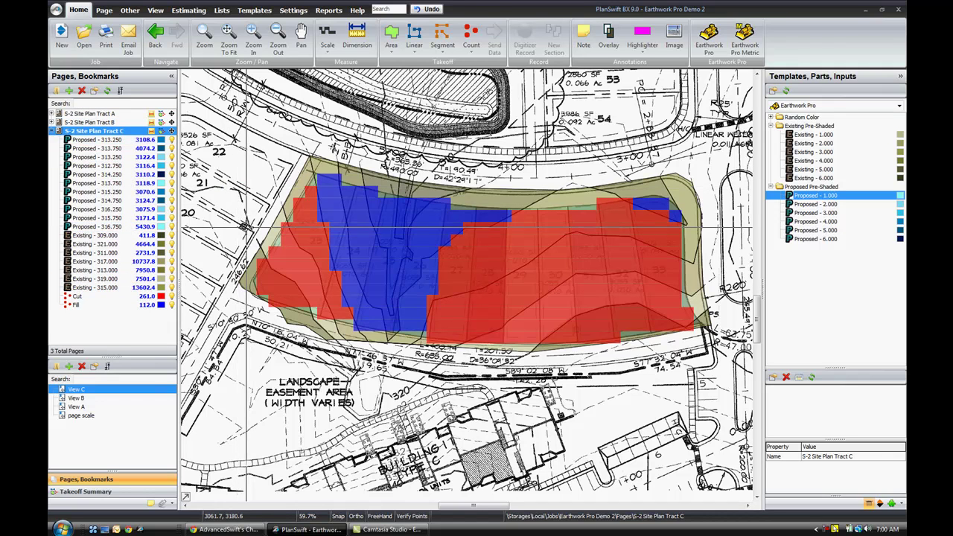
{"action": "left_click", "coordinate": [94, 297]}
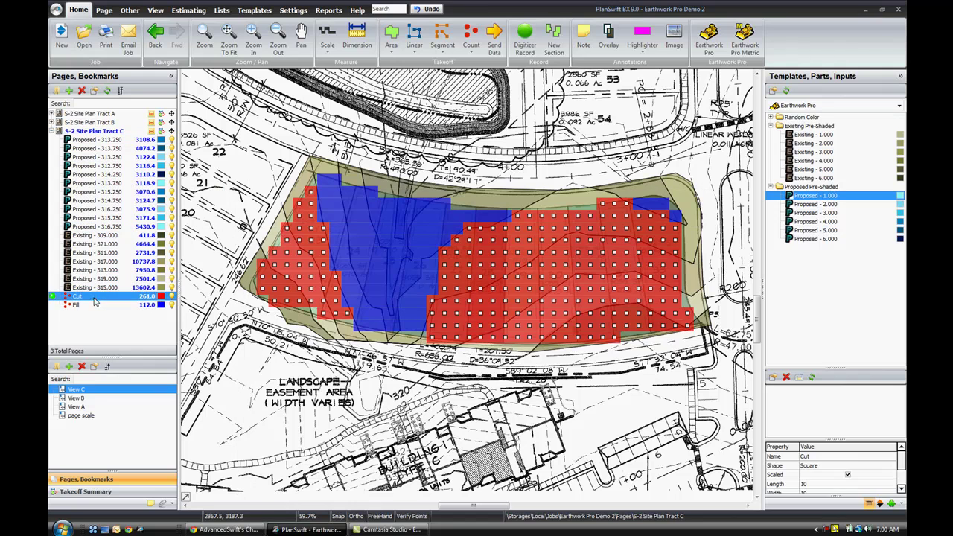
{"action": "left_click", "coordinate": [97, 304]}
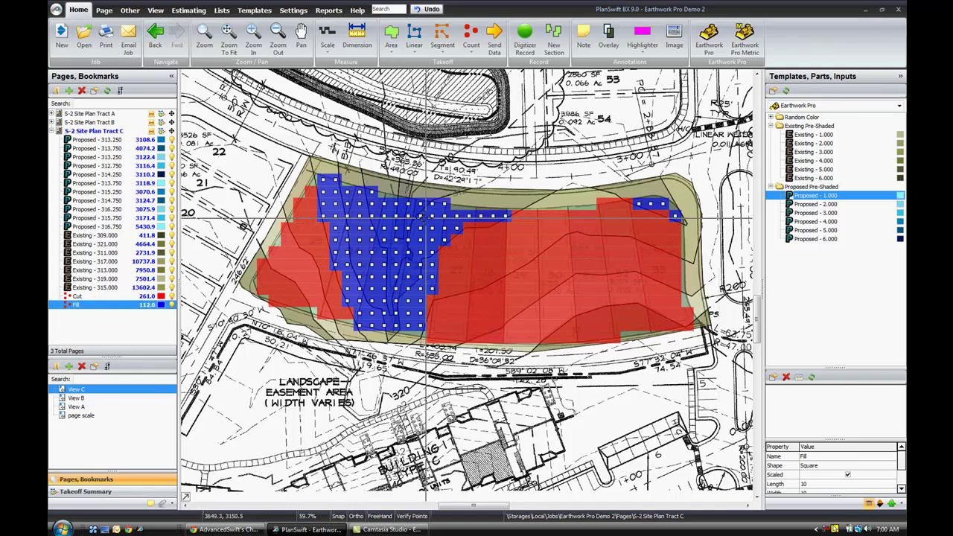
{"action": "left_click", "coordinate": [143, 297]}
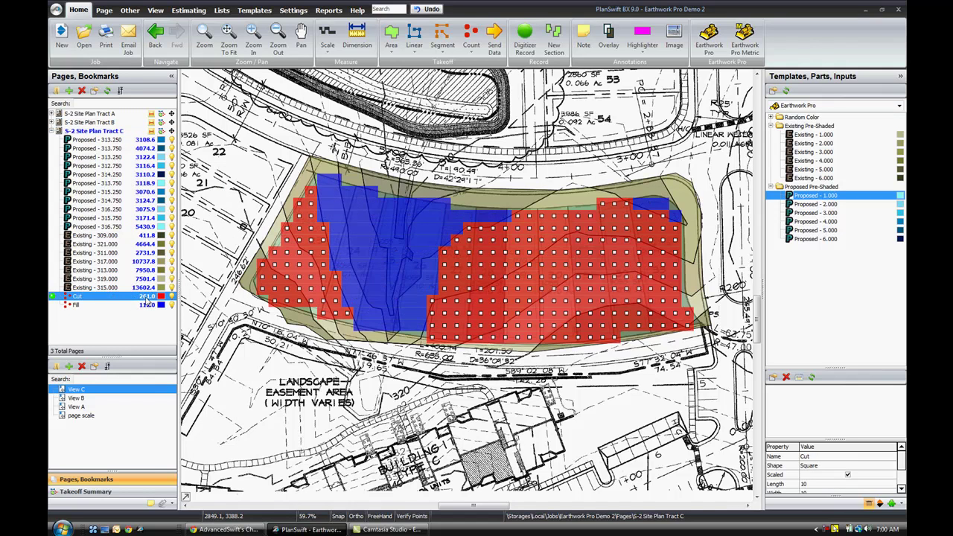
{"action": "left_click", "coordinate": [146, 305]}
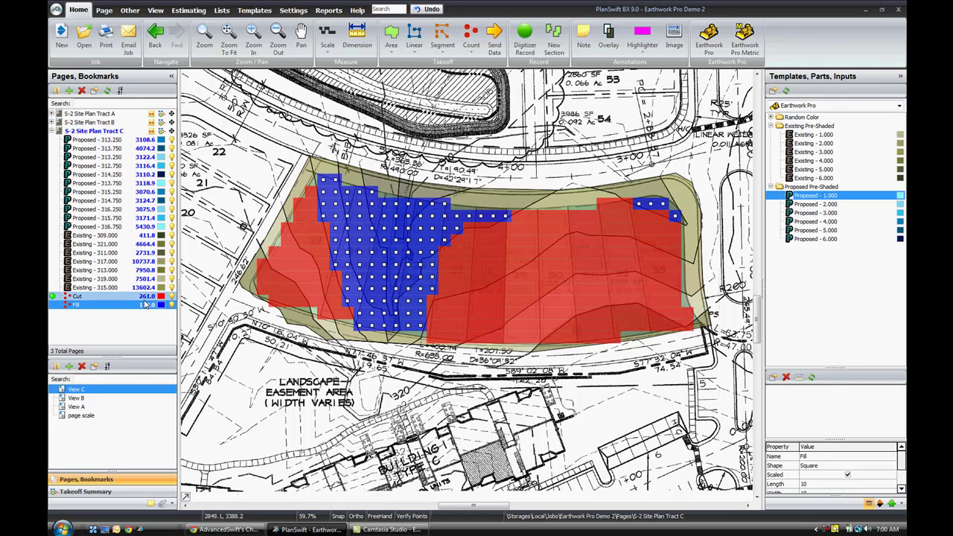
{"action": "left_click", "coordinate": [127, 297]}
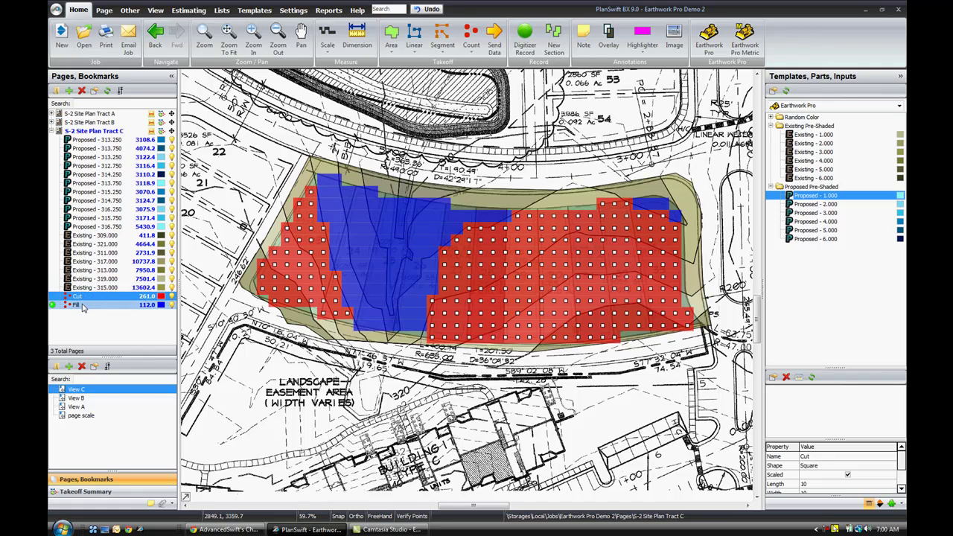
{"action": "left_click", "coordinate": [84, 304]}
{"action": "left_click", "coordinate": [85, 297]}
{"action": "left_click", "coordinate": [88, 305]}
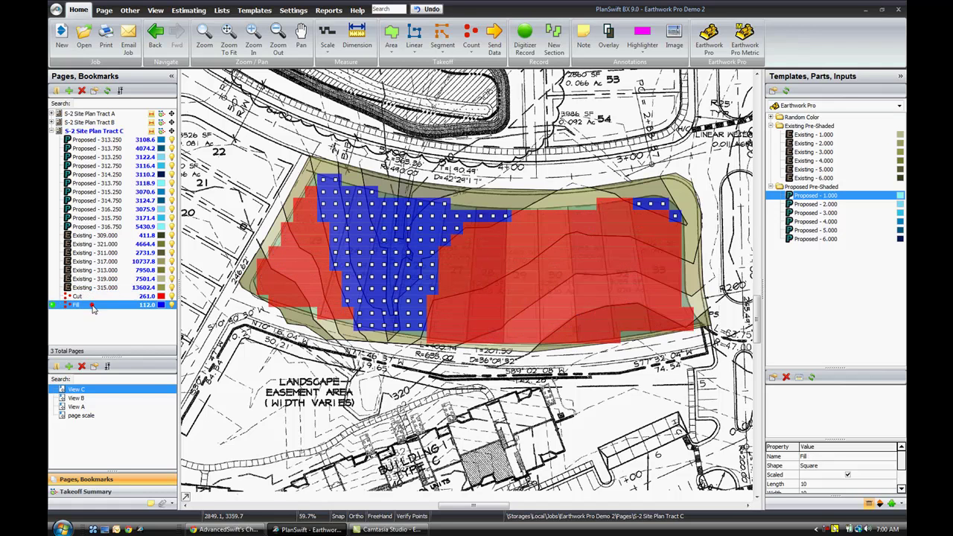
{"action": "left_click", "coordinate": [328, 10]}
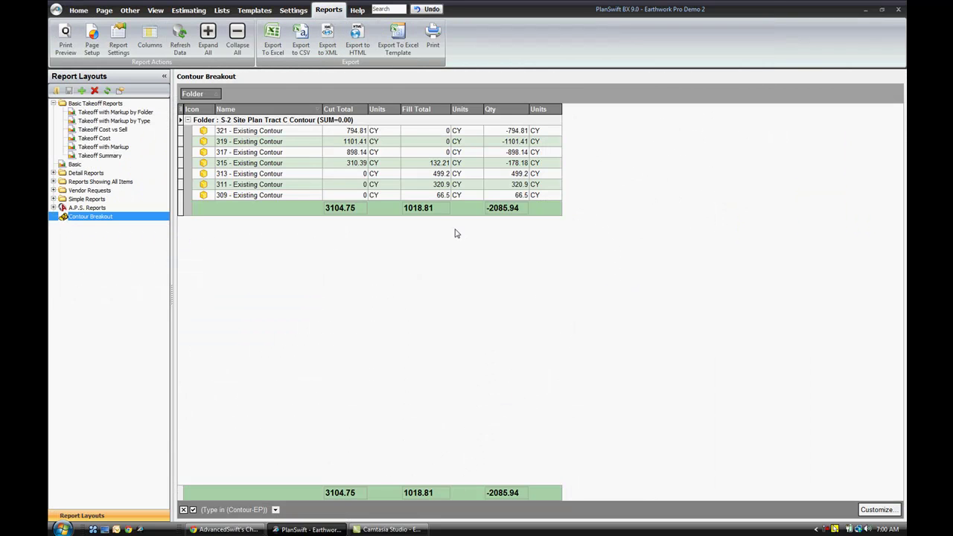
{"action": "left_click", "coordinate": [64, 39]}
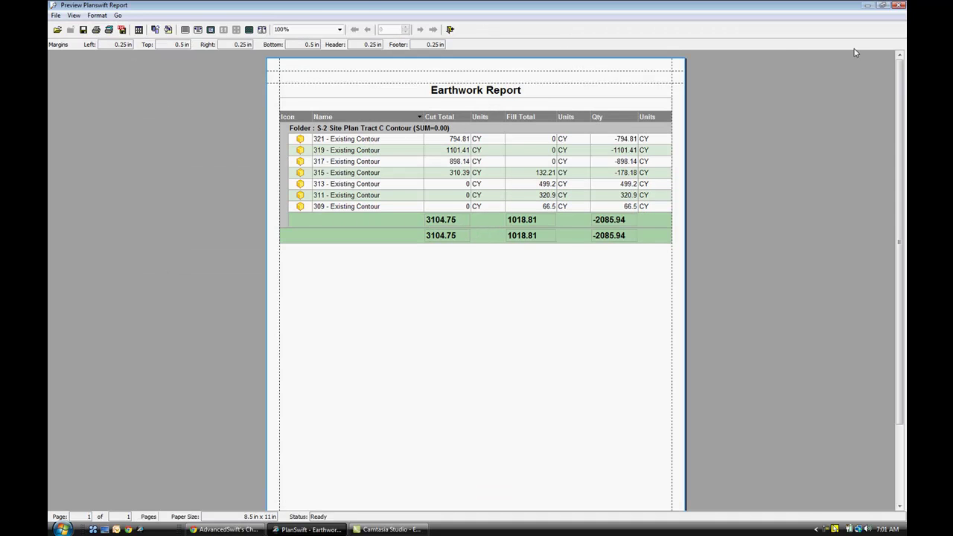
{"action": "left_click", "coordinate": [900, 6]}
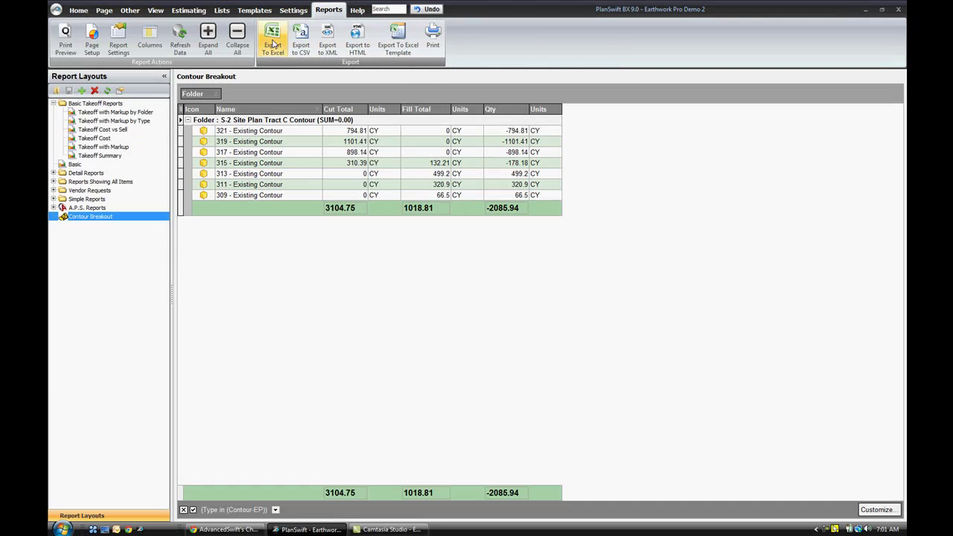
{"action": "left_click", "coordinate": [78, 9]}
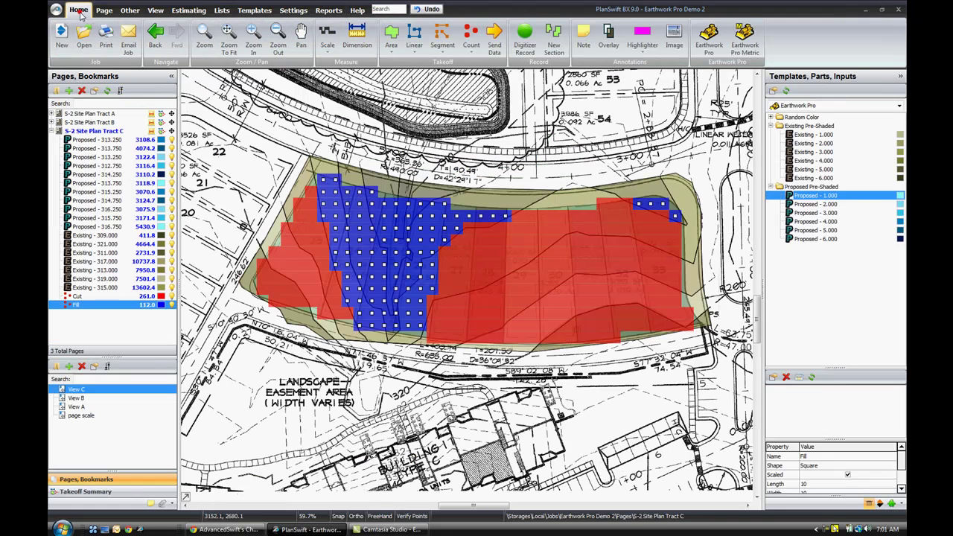
- Duplicate the S-2 Site Plan Tract C page by copying and pasting it
{"action": "left_click", "coordinate": [94, 131]}
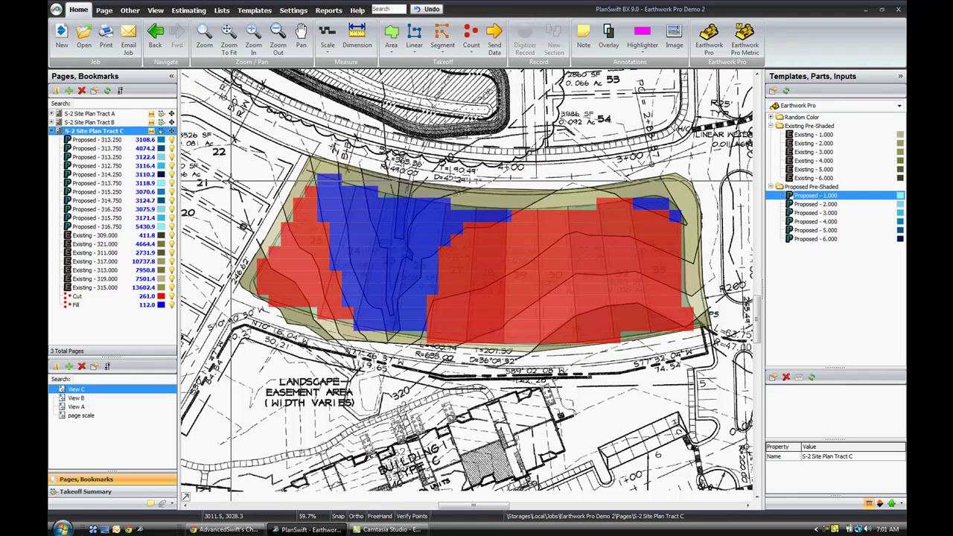
{"action": "left_click", "coordinate": [51, 131]}
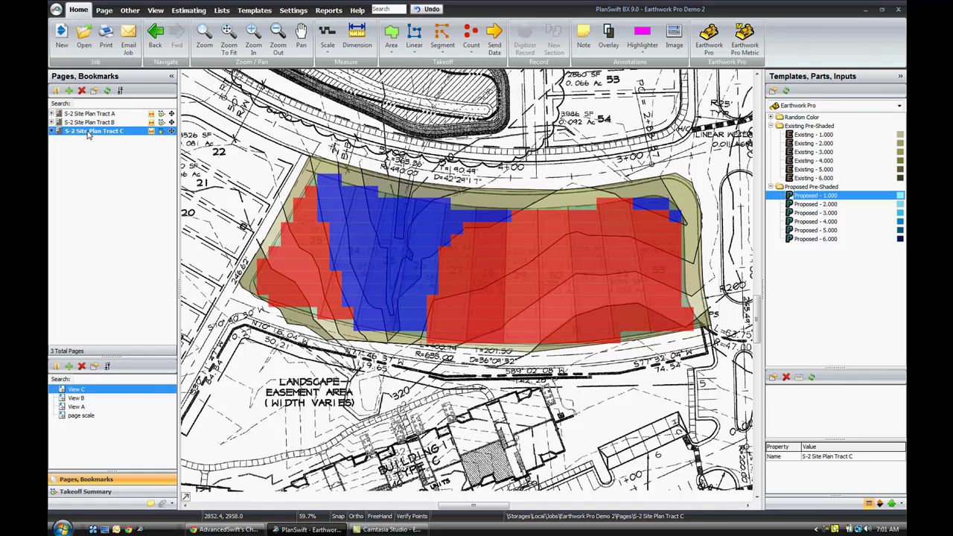
{"action": "right_click", "coordinate": [88, 133]}
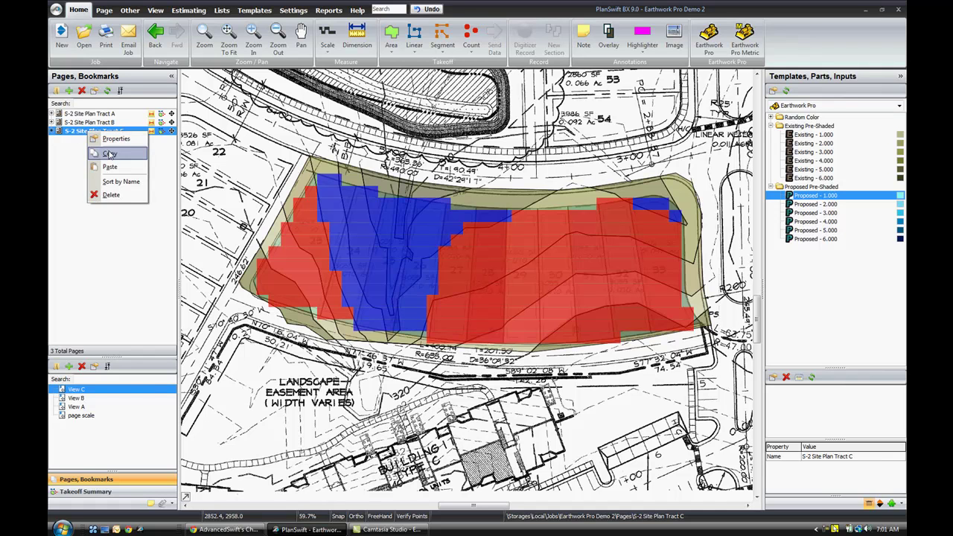
{"action": "left_click", "coordinate": [108, 152]}
{"action": "right_click", "coordinate": [96, 133]}
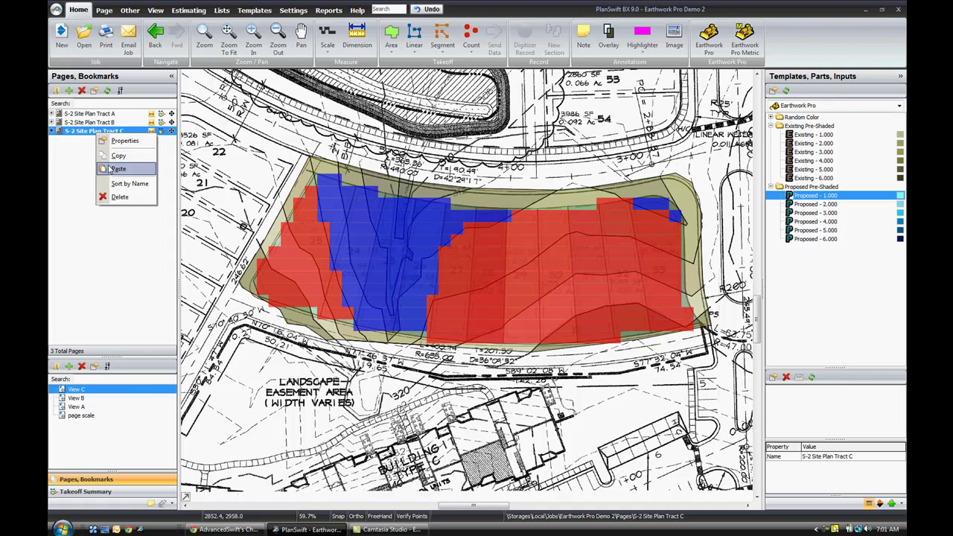
{"action": "left_click", "coordinate": [108, 167]}
{"action": "left_click", "coordinate": [88, 141]}
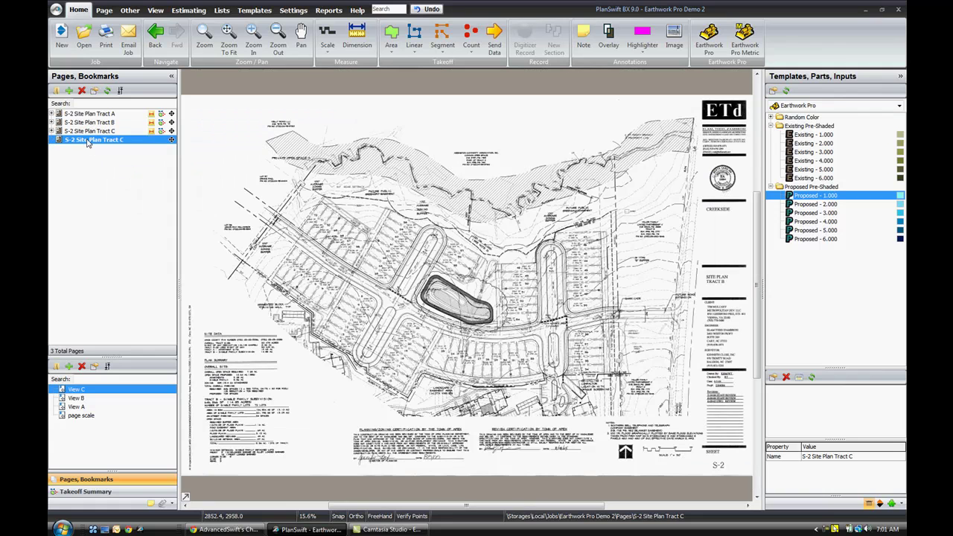
- Rename the duplicated page to Clear And Grub
{"action": "right_click", "coordinate": [88, 141]}
{"action": "left_click", "coordinate": [103, 145]}
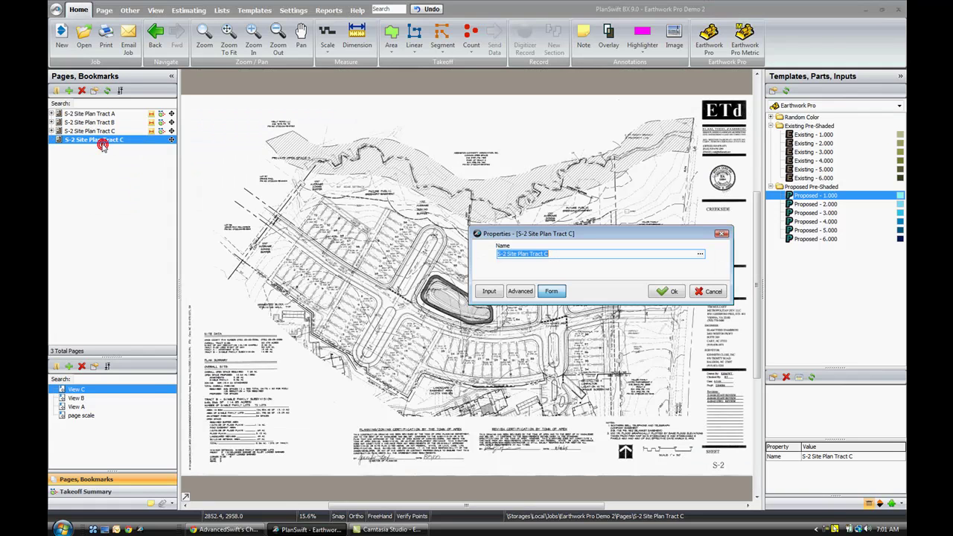
{"action": "type", "text": "Clear And Grub"}
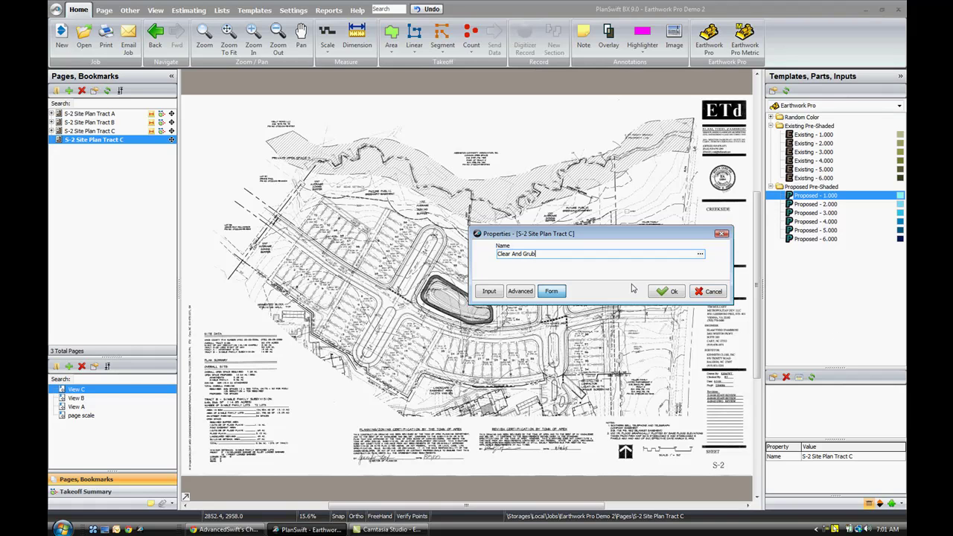
{"action": "left_click", "coordinate": [666, 291]}
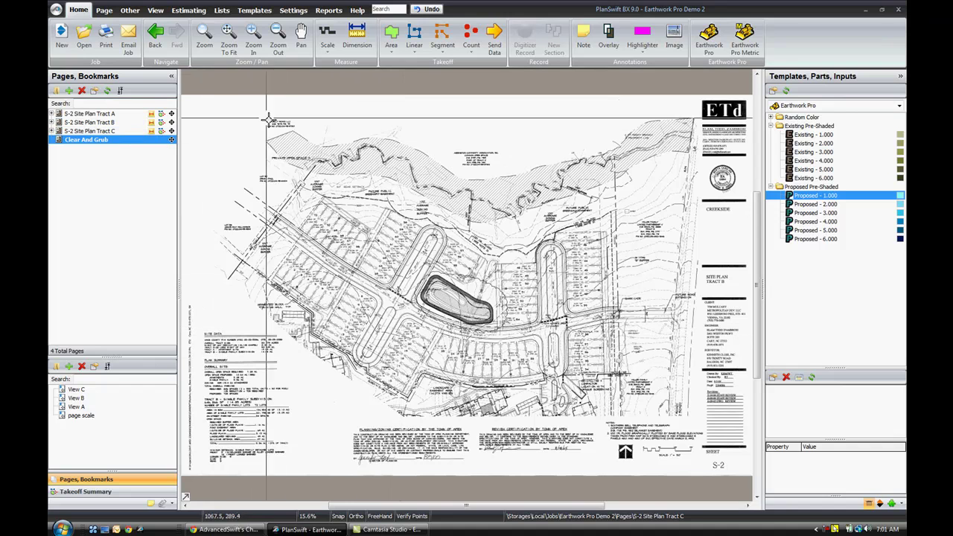
- Zoom to the lots south of the pond and outline an existing-grade area at 313 (83558.8)
{"action": "left_click", "coordinate": [202, 42]}
{"action": "left_click_drag", "start_coordinate": [374, 296], "coordinate": [587, 415]}
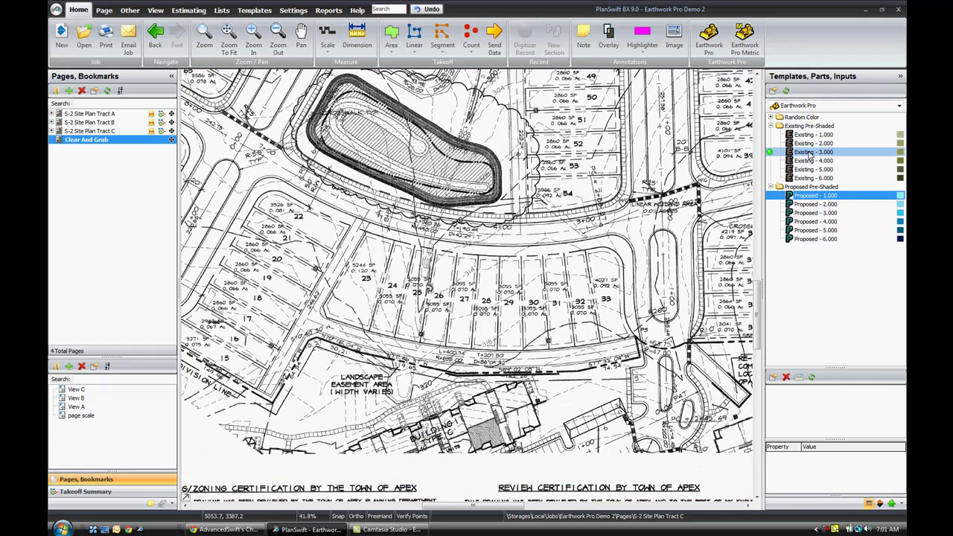
{"action": "double_click", "coordinate": [772, 138]}
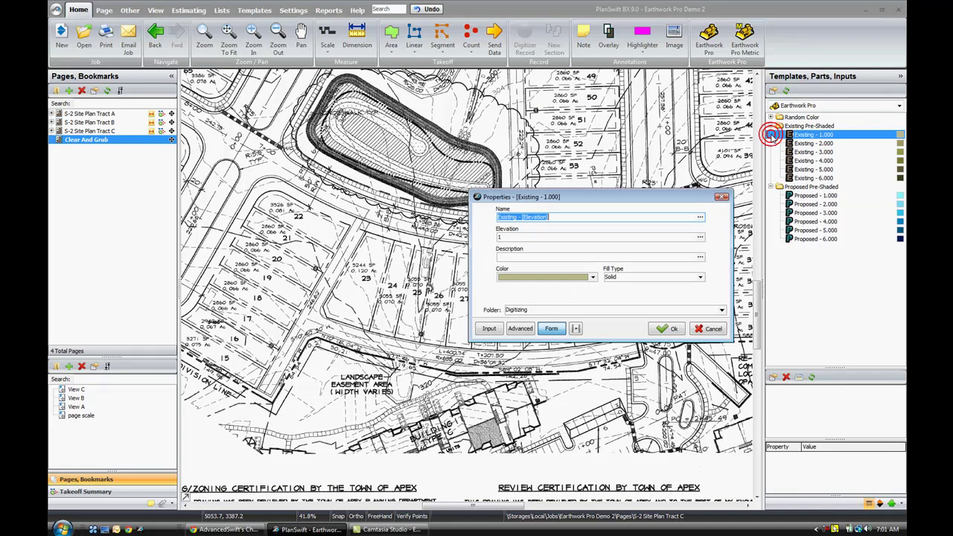
{"action": "left_click", "coordinate": [492, 237]}
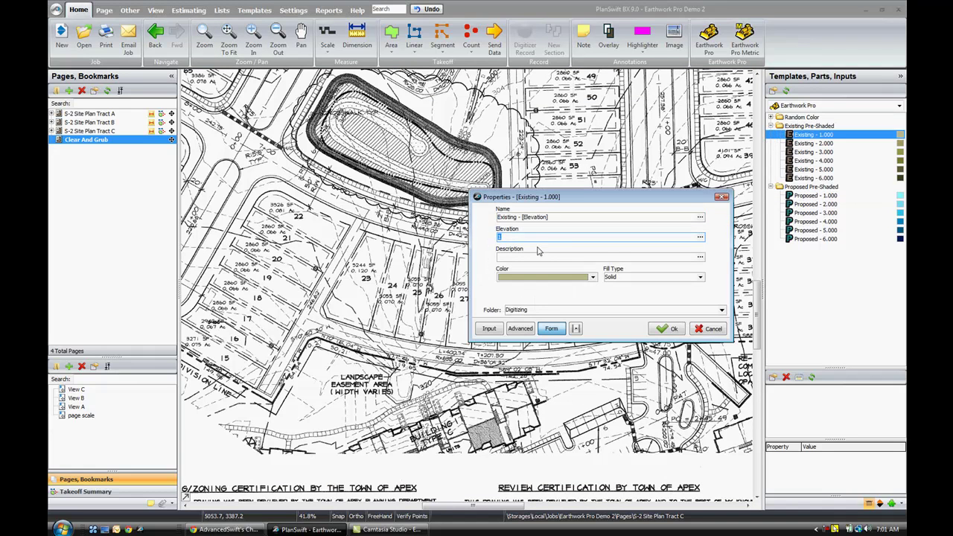
{"action": "left_click", "coordinate": [668, 328]}
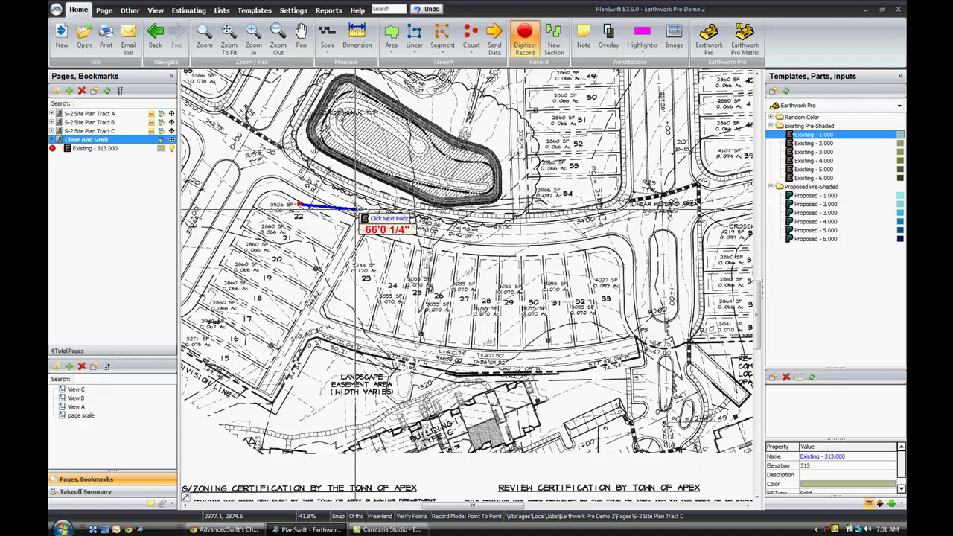
{"action": "left_click", "coordinate": [655, 221]}
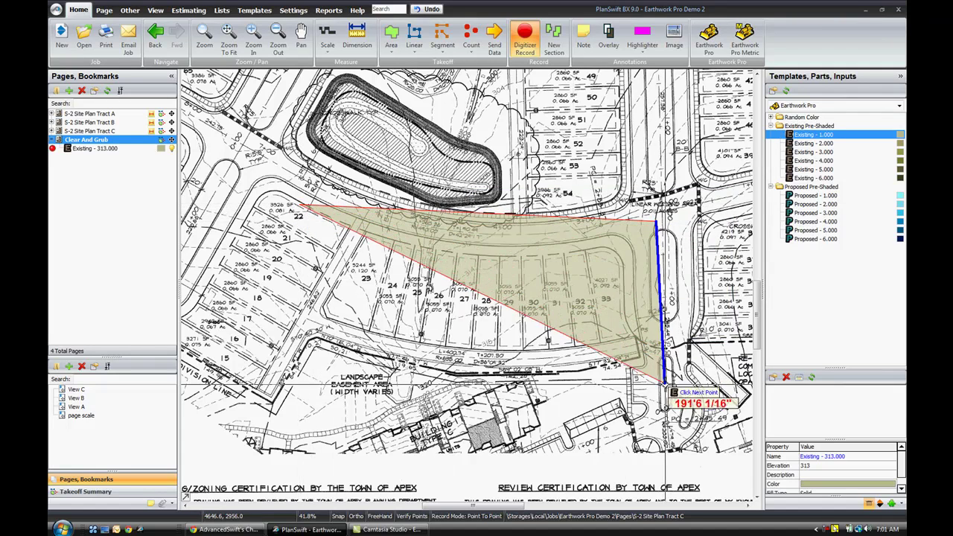
{"action": "left_click", "coordinate": [663, 397]}
{"action": "left_click", "coordinate": [284, 353]}
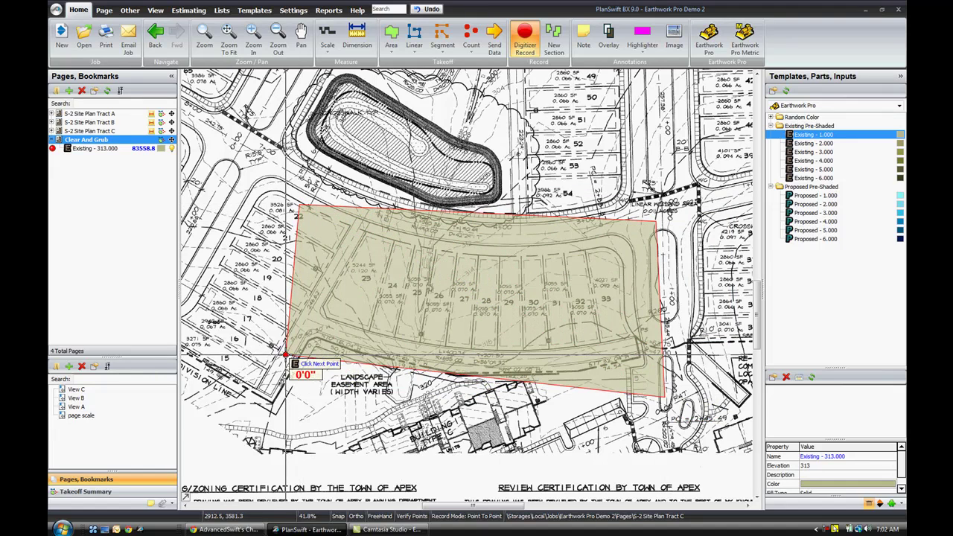
{"action": "right_click", "coordinate": [286, 356]}
{"action": "left_click", "coordinate": [298, 377]}
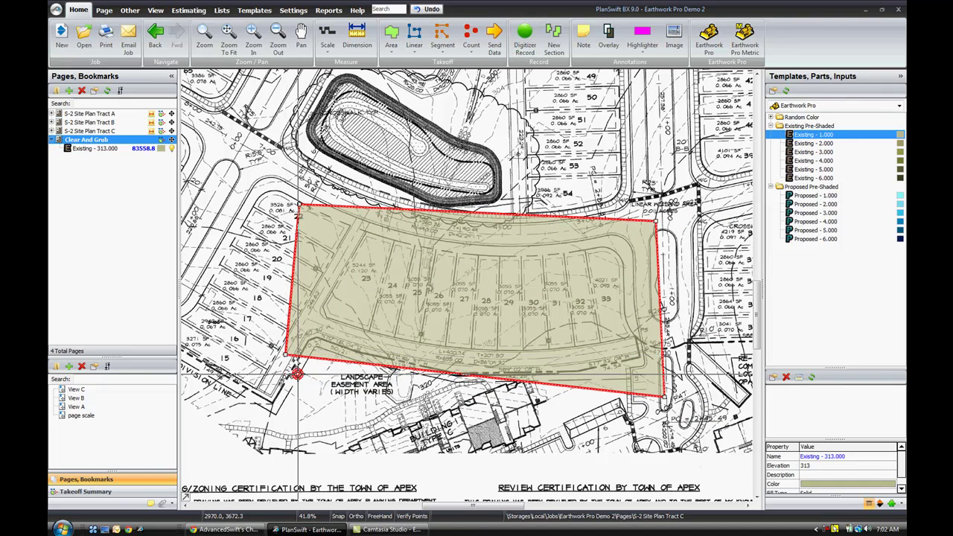
- Enter elevation 312.5 in the Proposed - 1.000 template's properties
{"action": "double_click", "coordinate": [813, 195]}
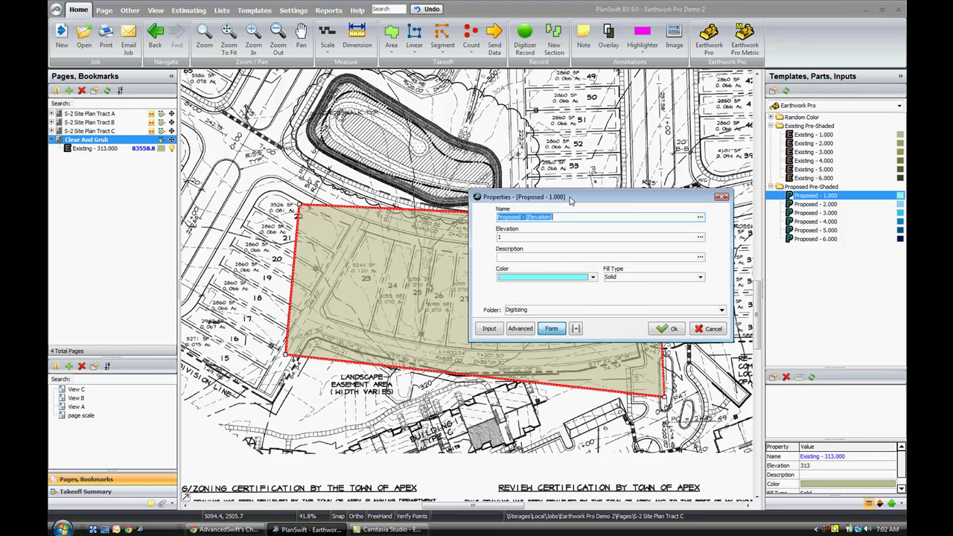
{"action": "left_click_drag", "start_coordinate": [570, 198], "coordinate": [558, 124]}
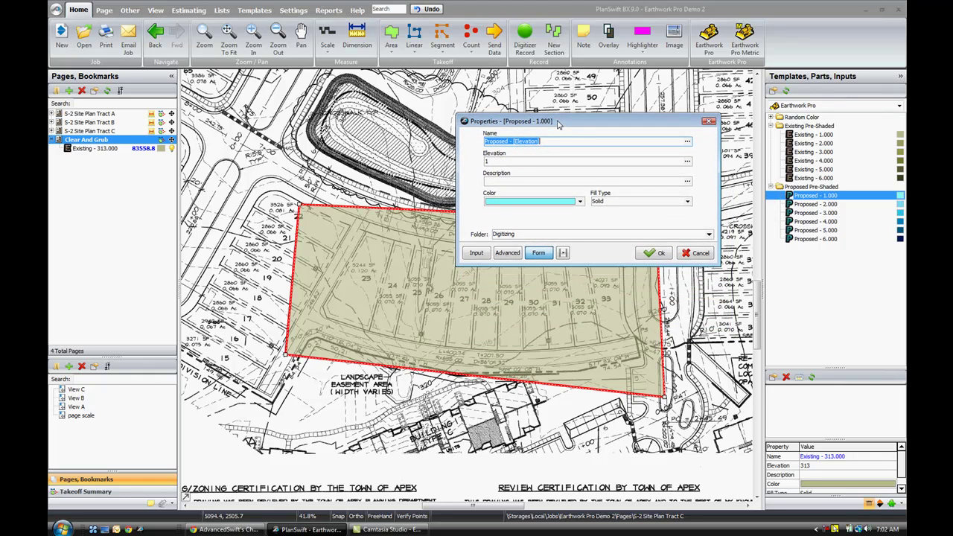
{"action": "double_click", "coordinate": [501, 161]}
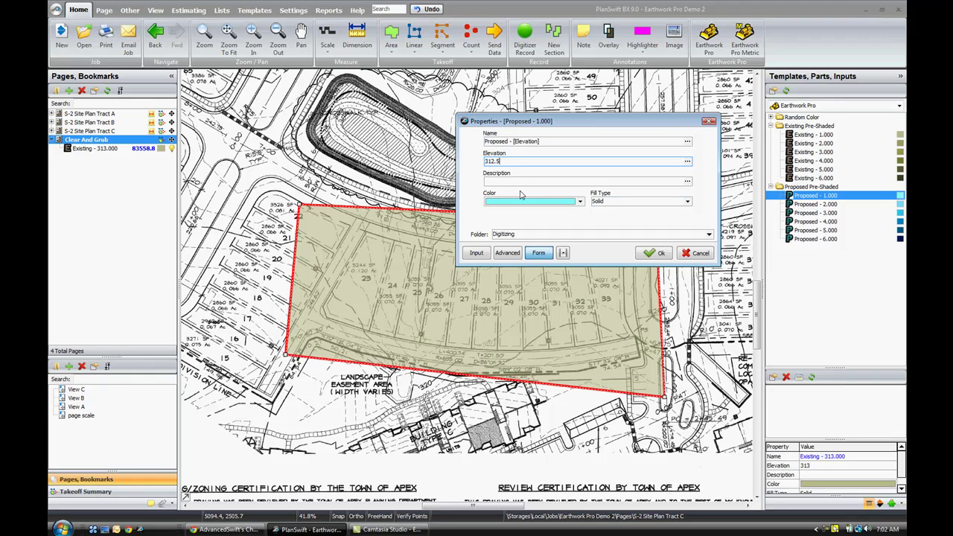
- Start the proposed 312.500 outline along the curved lot tops and down the right side
{"action": "left_click", "coordinate": [655, 253]}
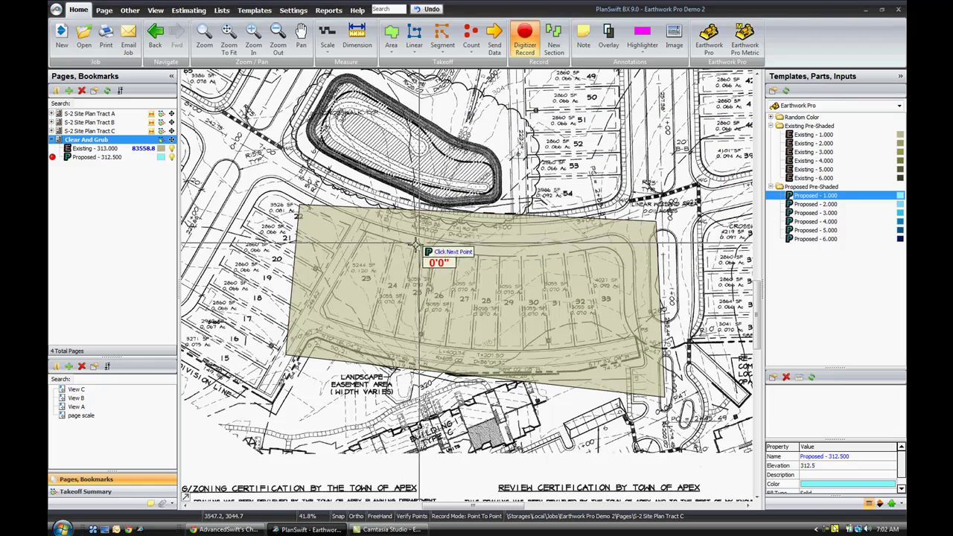
{"action": "scroll", "coordinate": [376, 255], "scroll_direction": "up", "scroll_amount": 2}
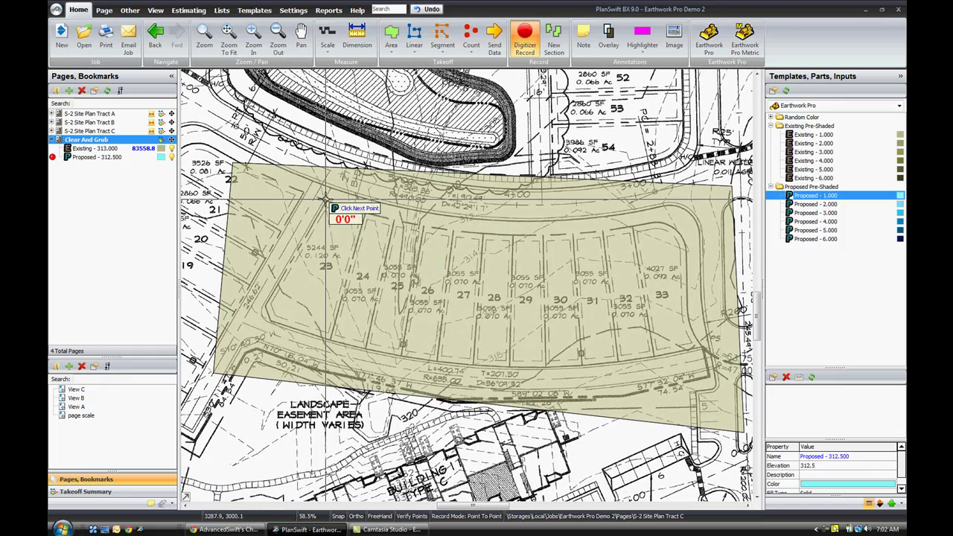
{"action": "left_click", "coordinate": [326, 199]}
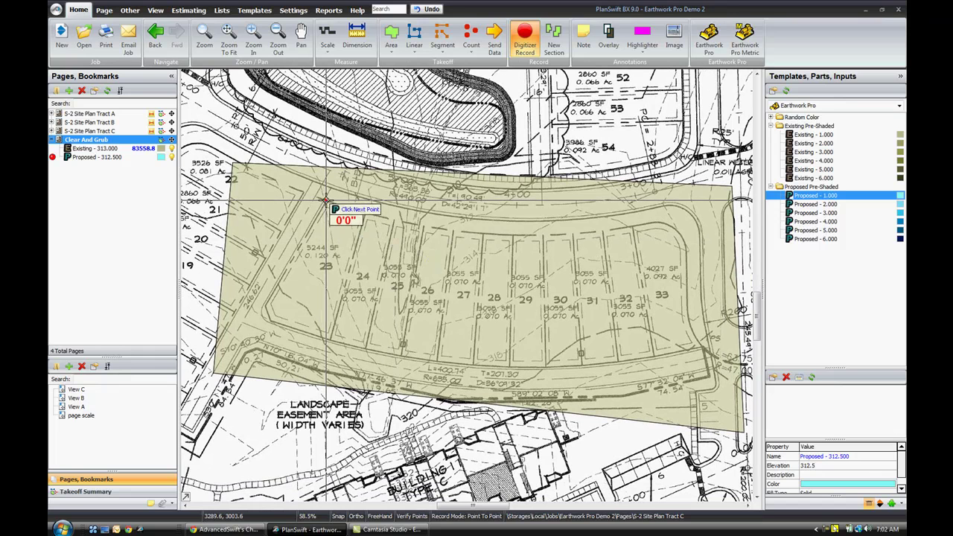
{"action": "left_click", "coordinate": [492, 235]}
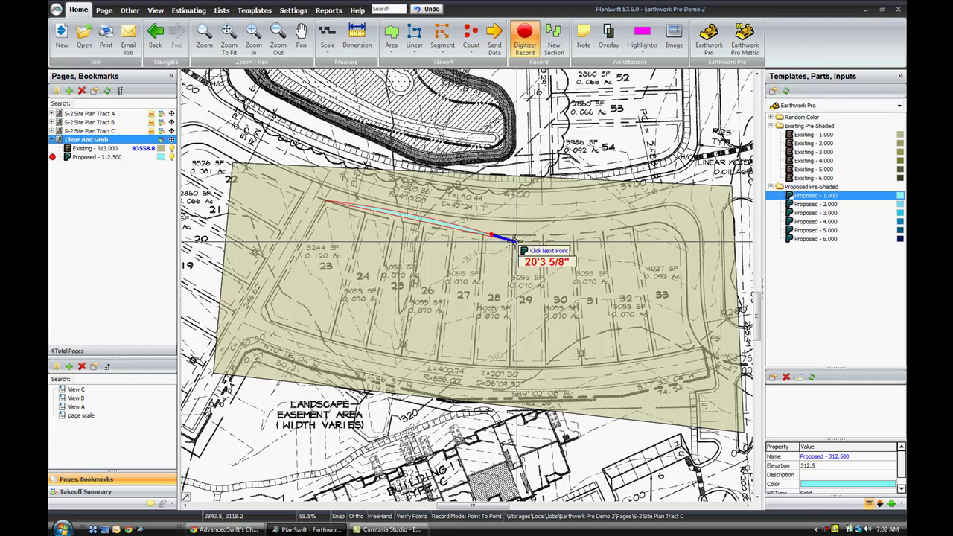
{"action": "left_click", "coordinate": [650, 223]}
{"action": "left_click", "coordinate": [680, 250]}
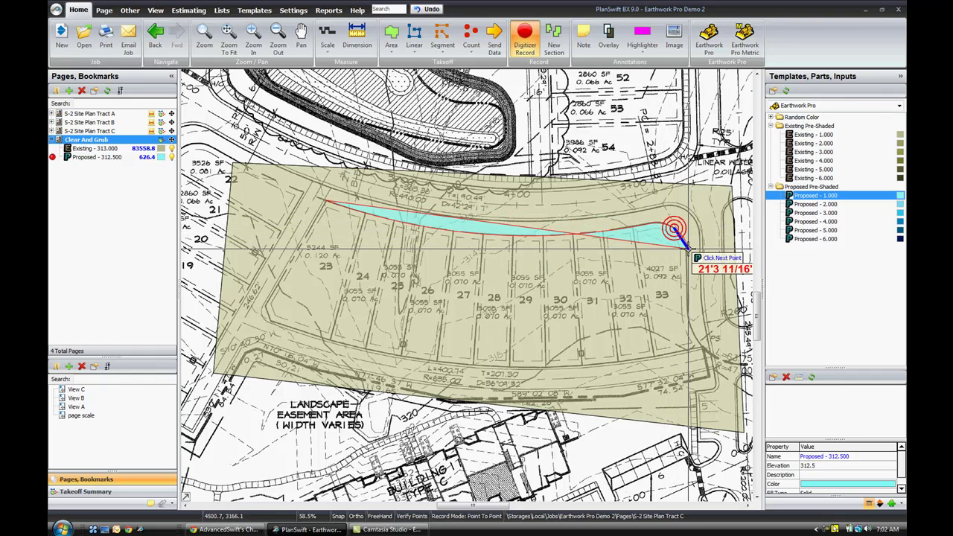
{"action": "left_click", "coordinate": [686, 249]}
{"action": "left_click", "coordinate": [686, 310]}
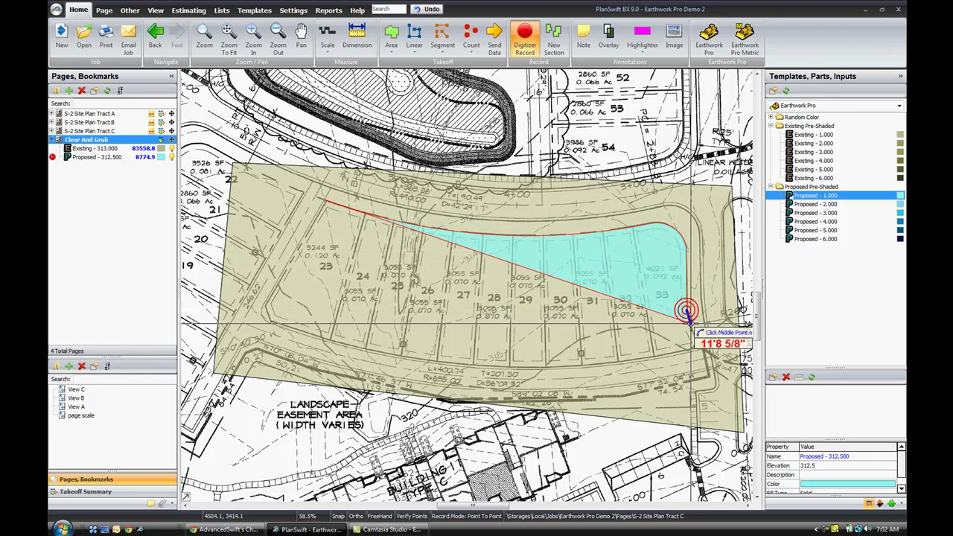
{"action": "left_click", "coordinate": [689, 328]}
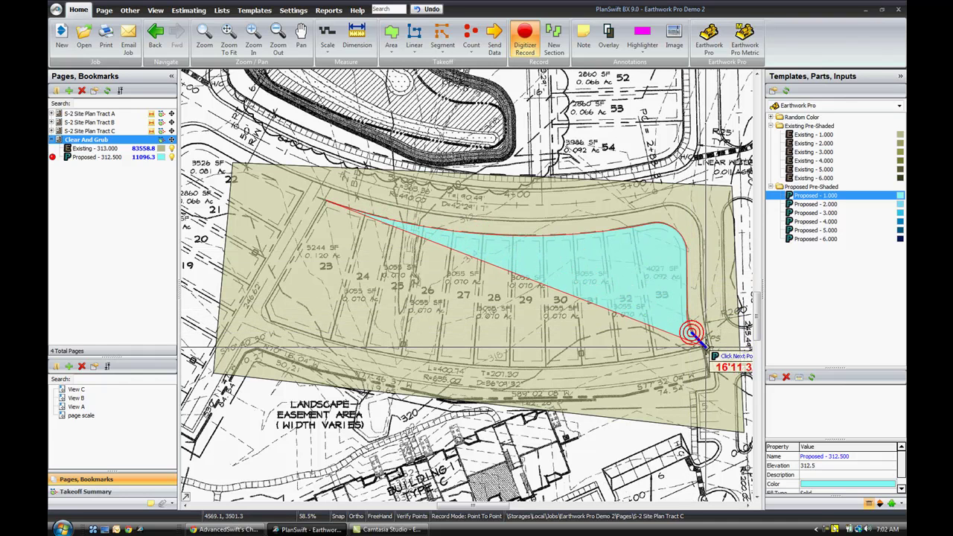
- Carry the outline along the bottom and left edges and close the 37505.4 area
{"action": "left_click", "coordinate": [691, 333]}
{"action": "left_click", "coordinate": [700, 347]}
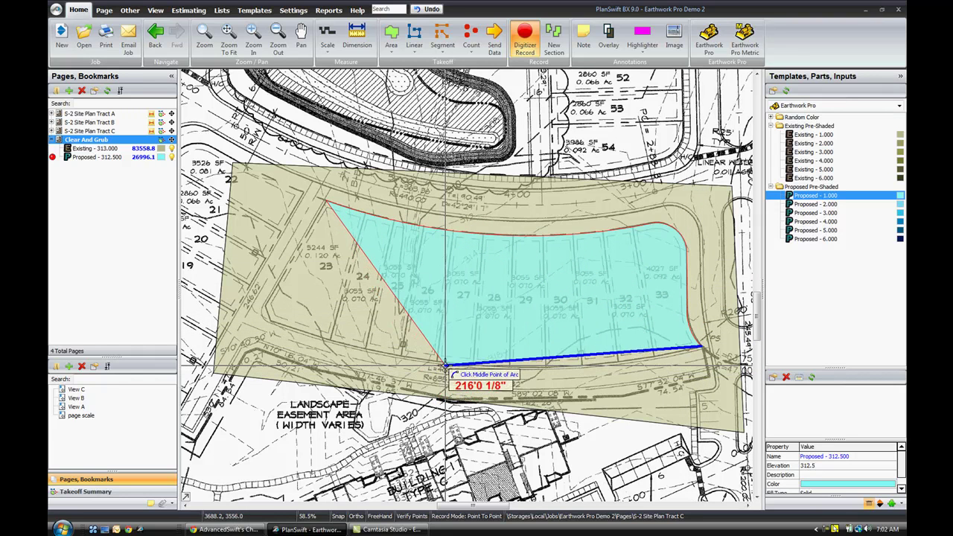
{"action": "left_click", "coordinate": [434, 363]}
{"action": "left_click", "coordinate": [269, 328]}
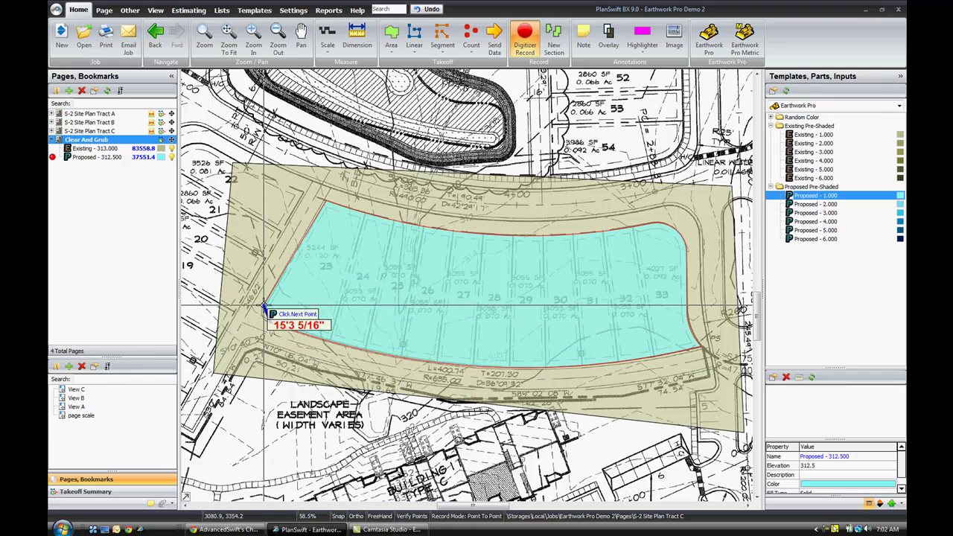
{"action": "left_click", "coordinate": [265, 303]}
{"action": "right_click", "coordinate": [265, 304]}
{"action": "left_click", "coordinate": [266, 325]}
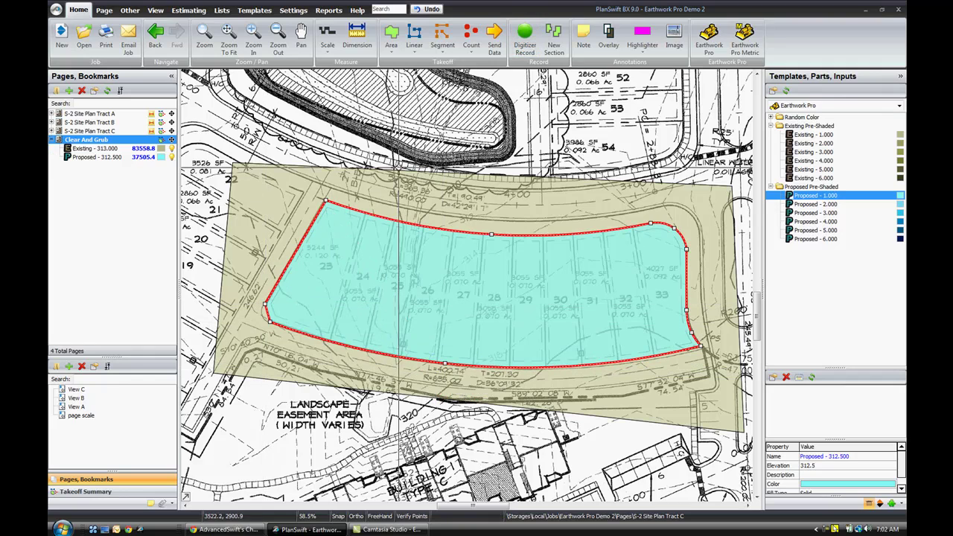
{"action": "scroll", "coordinate": [422, 132], "scroll_direction": "down", "scroll_amount": 4}
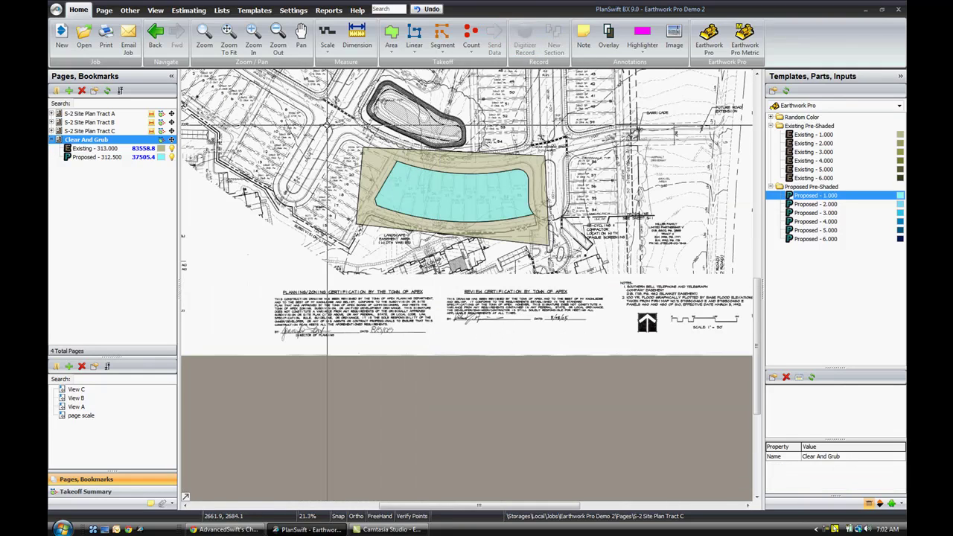
- Calculate cut and fill for both areas and expand the Contour Breakout report (Clear And Grub cut 694.30 CY)
{"action": "left_click_drag", "start_coordinate": [322, 123], "coordinate": [578, 274]}
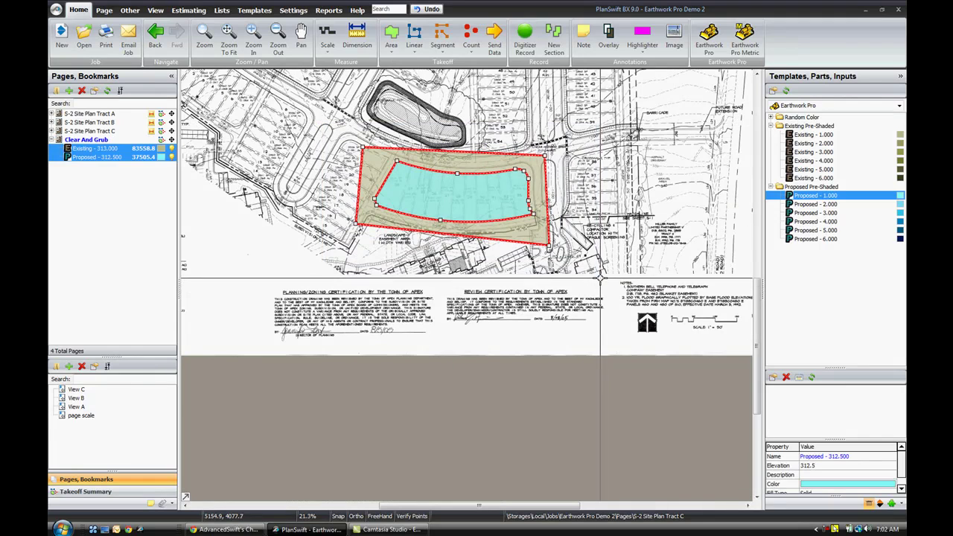
{"action": "left_click", "coordinate": [715, 38]}
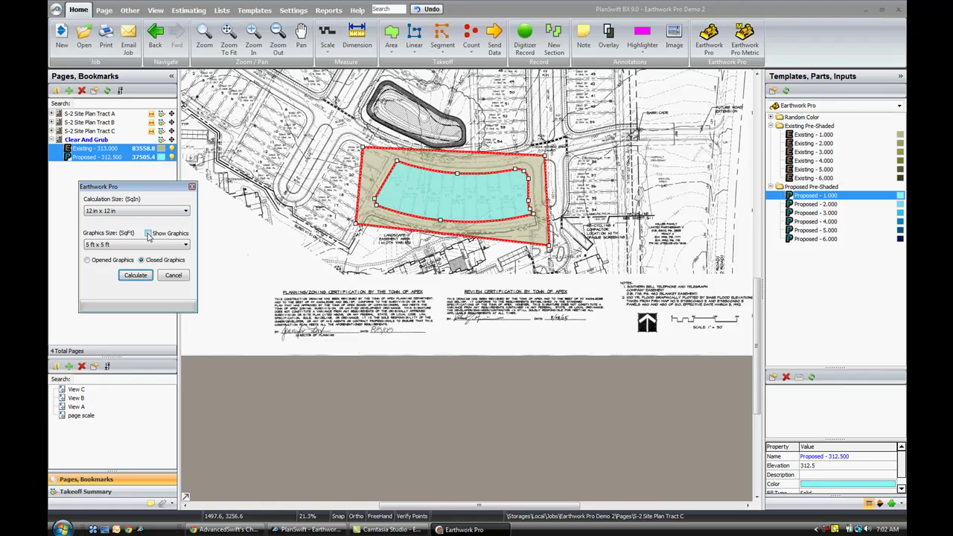
{"action": "left_click", "coordinate": [135, 276]}
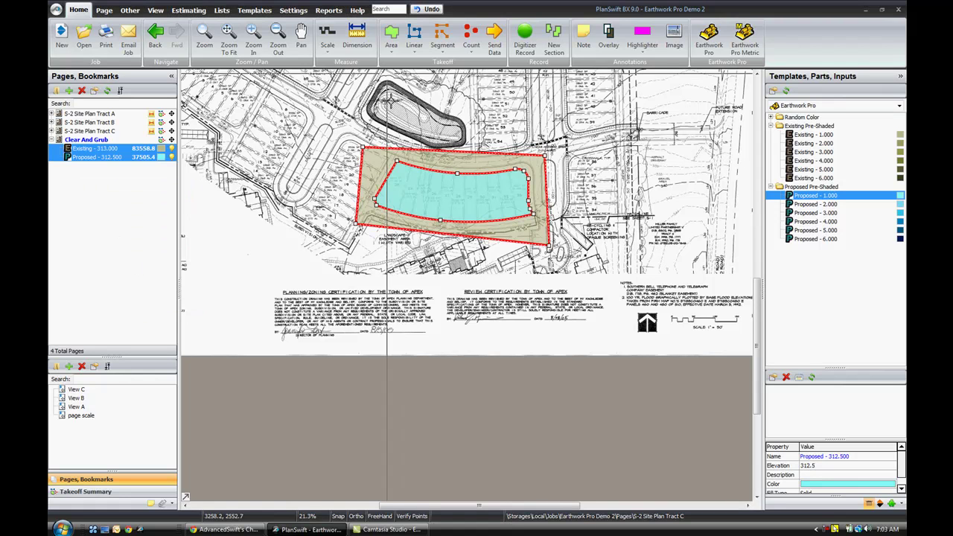
{"action": "left_click", "coordinate": [329, 10]}
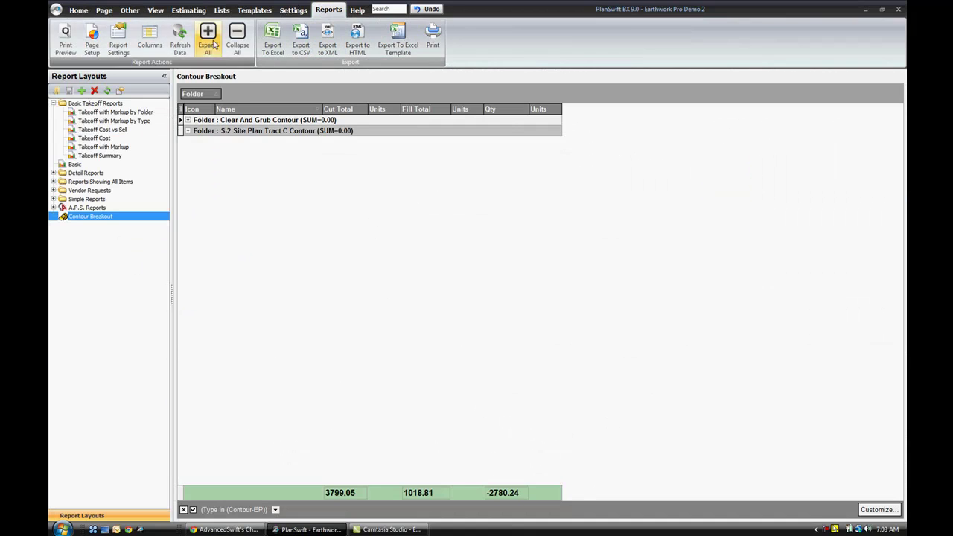
{"action": "left_click", "coordinate": [208, 33]}
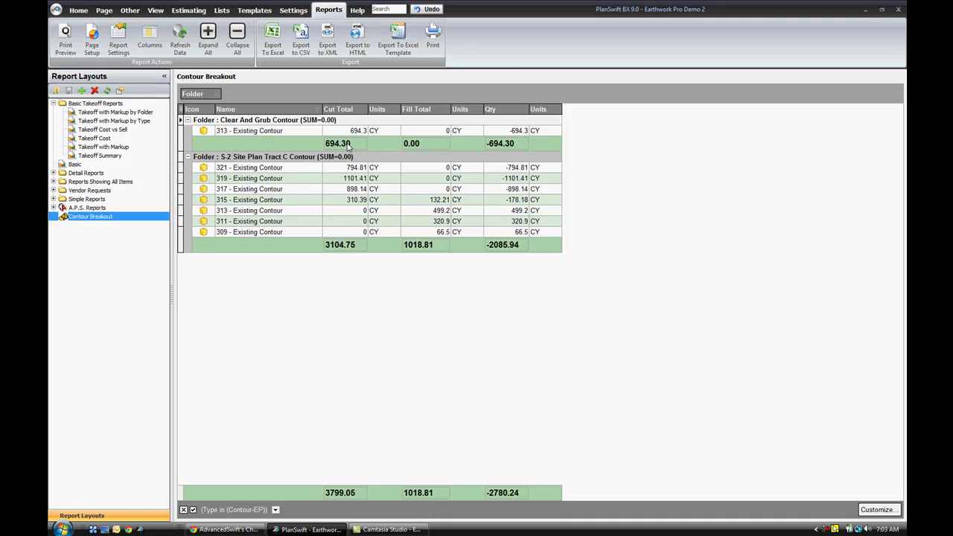
- Inspect the areas on the plan, ending with the 37,505.40 sq ft proposed area selected
{"action": "left_click", "coordinate": [78, 9]}
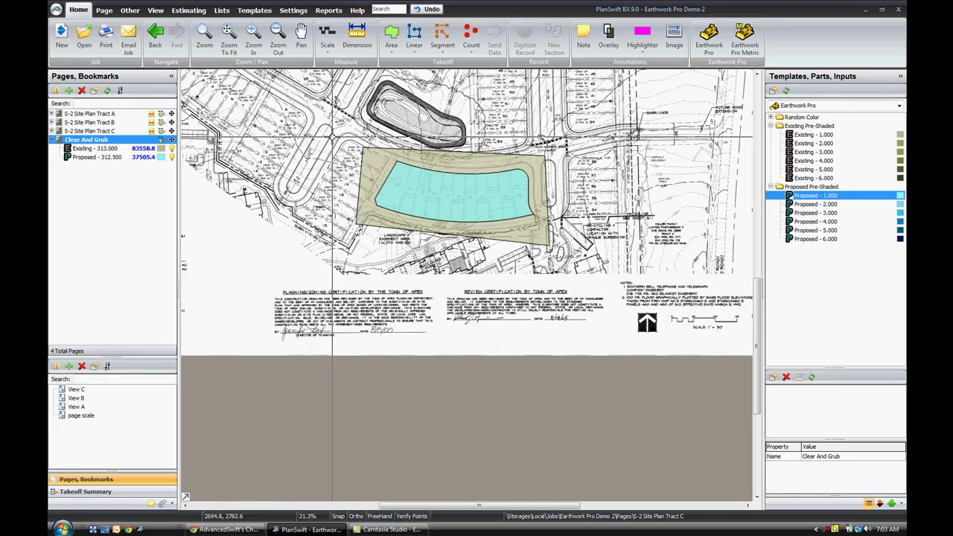
{"action": "scroll", "coordinate": [417, 205], "scroll_direction": "up", "scroll_amount": 2}
{"action": "left_click_drag", "start_coordinate": [434, 224], "coordinate": [559, 214]}
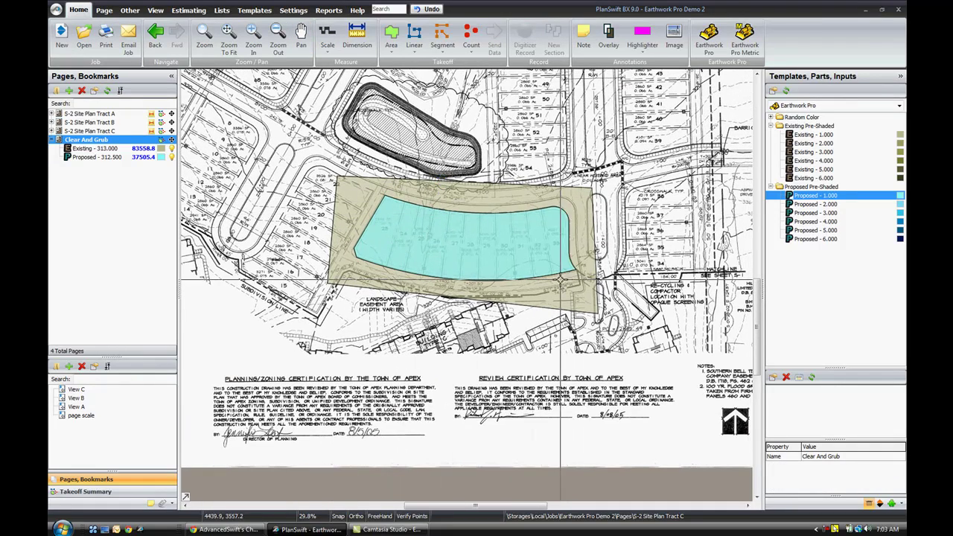
{"action": "left_click", "coordinate": [437, 195]}
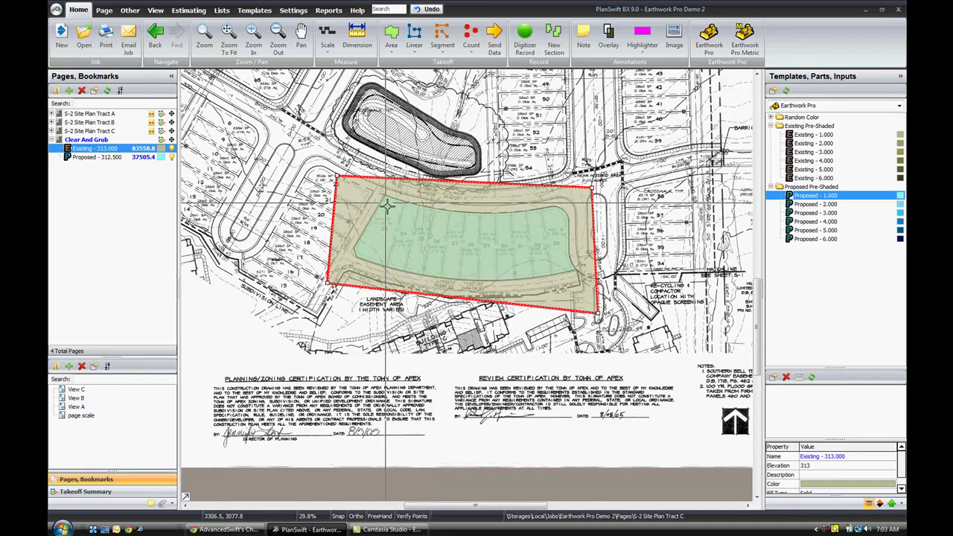
{"action": "key", "text": "Escape"}
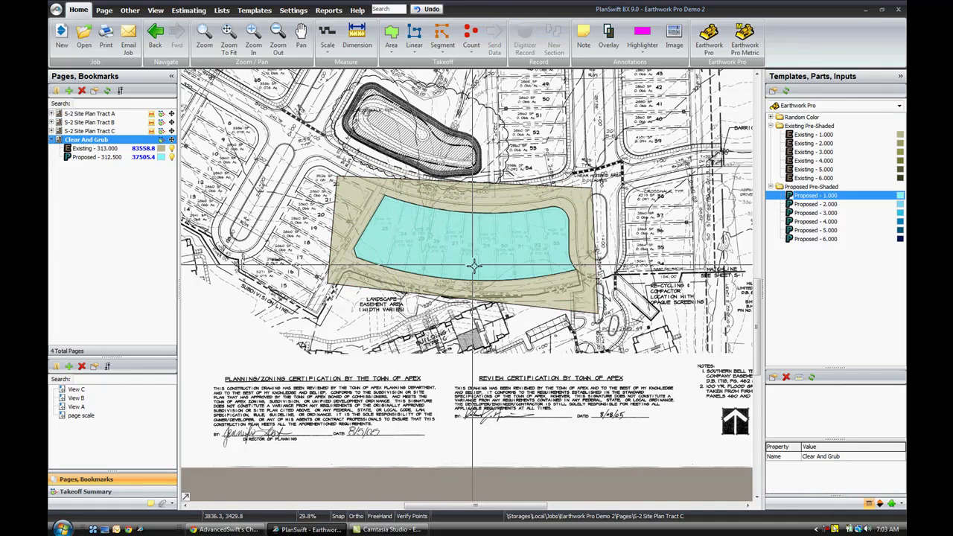
{"action": "left_click", "coordinate": [409, 222]}
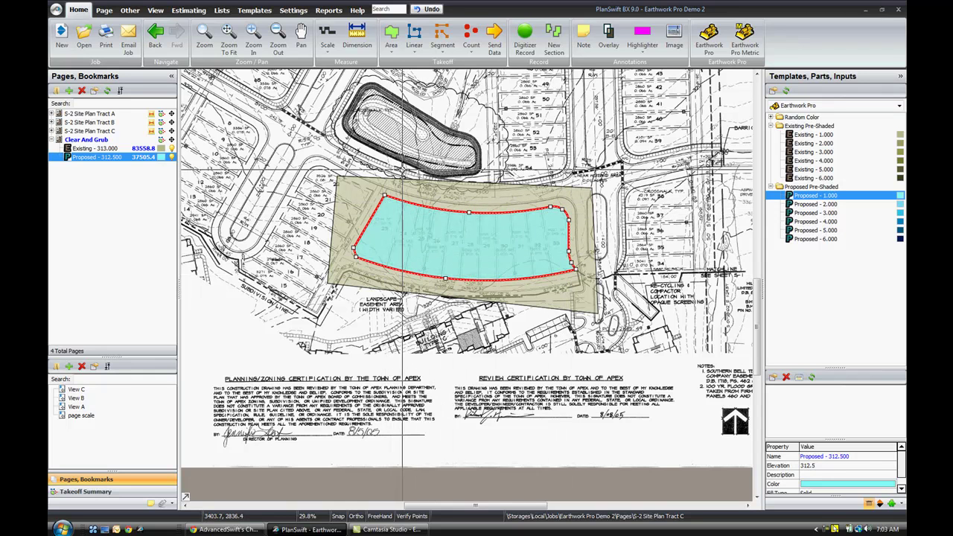
{"action": "left_click", "coordinate": [401, 166]}
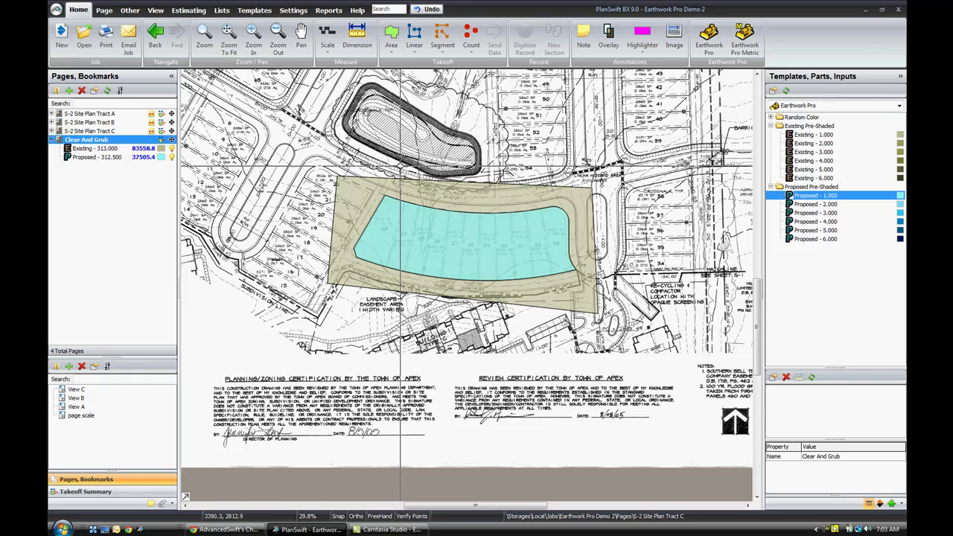
{"action": "left_click", "coordinate": [383, 245]}
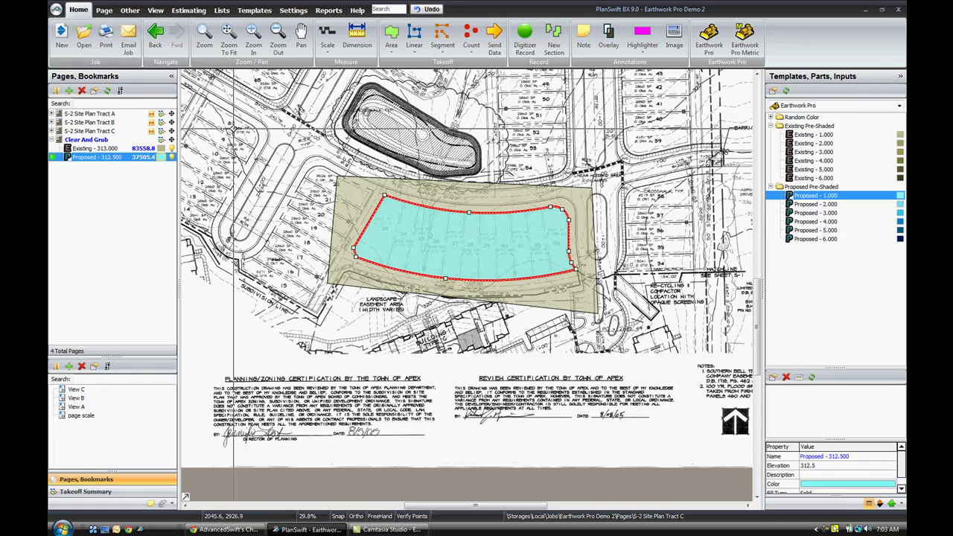
{"action": "left_click", "coordinate": [331, 9]}
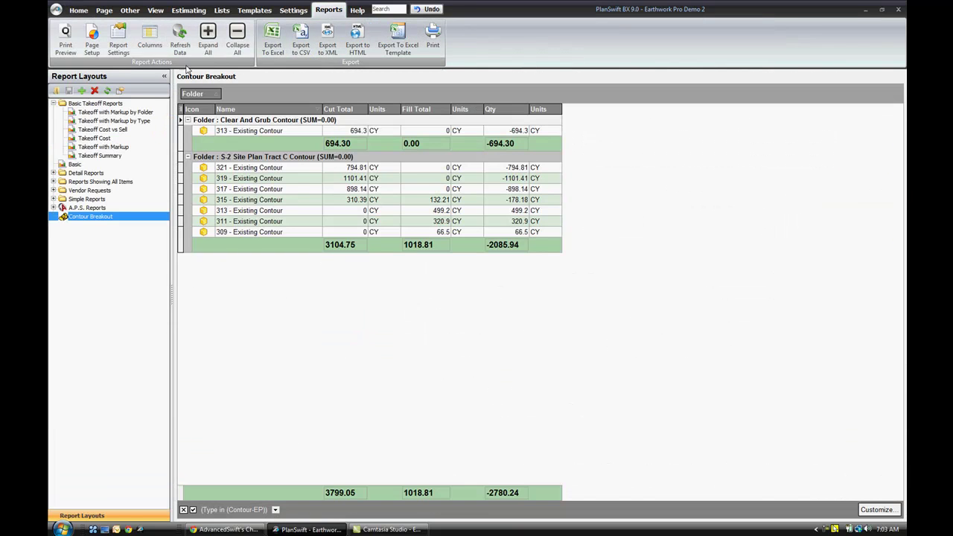
{"action": "left_click", "coordinate": [242, 122]}
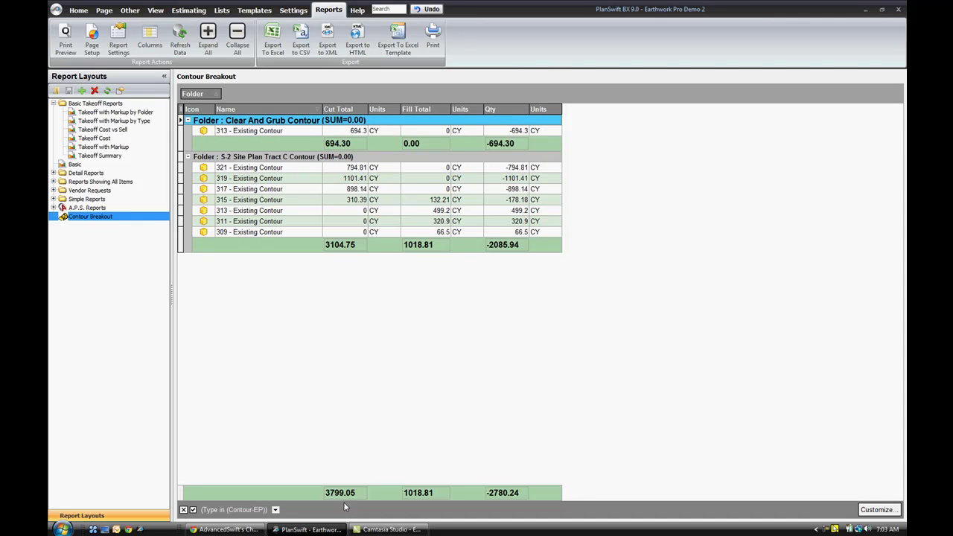
{"action": "left_click", "coordinate": [511, 497]}
{"action": "left_click", "coordinate": [66, 37]}
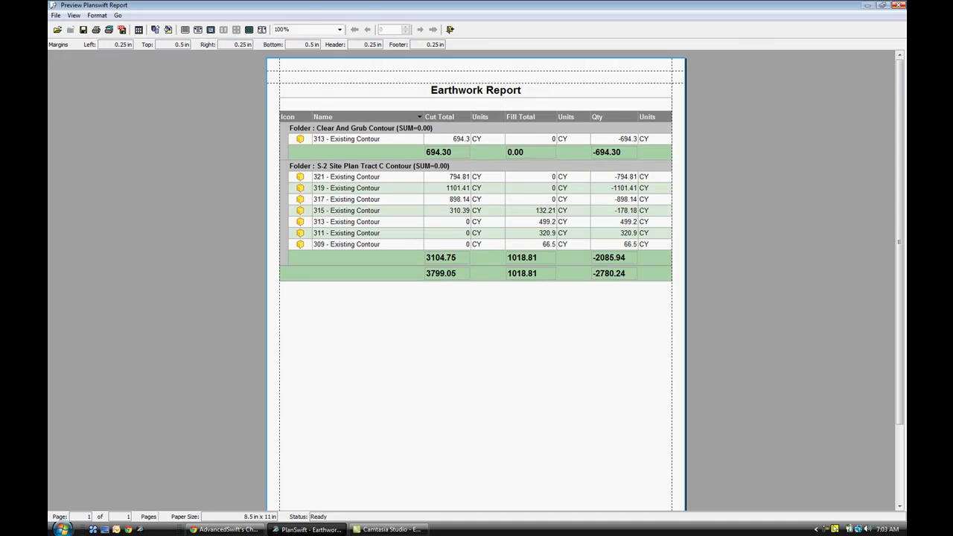
{"action": "left_click", "coordinate": [900, 5]}
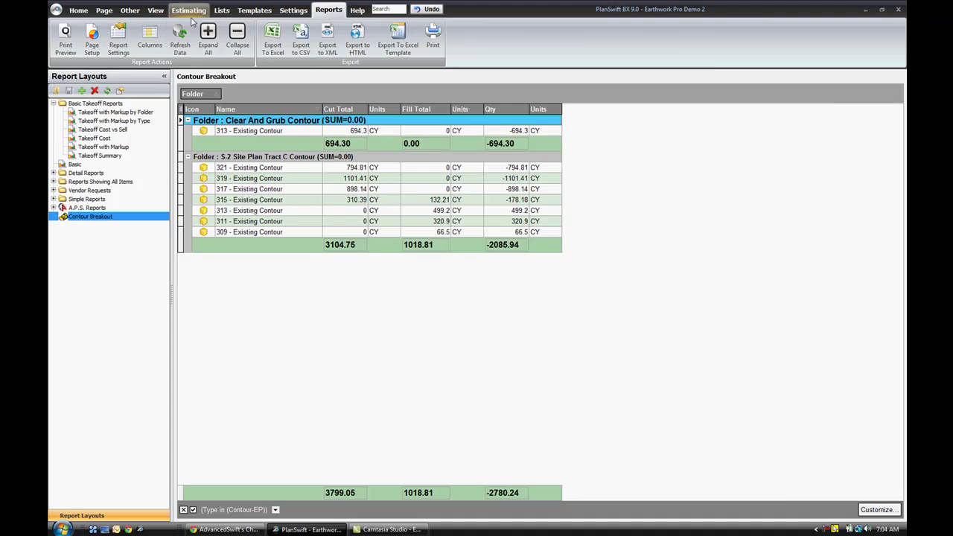
- Expand the Earthwork Controls contour groups in the estimating grid to review the 313 contour's 694.3 cut
{"action": "left_click", "coordinate": [191, 12]}
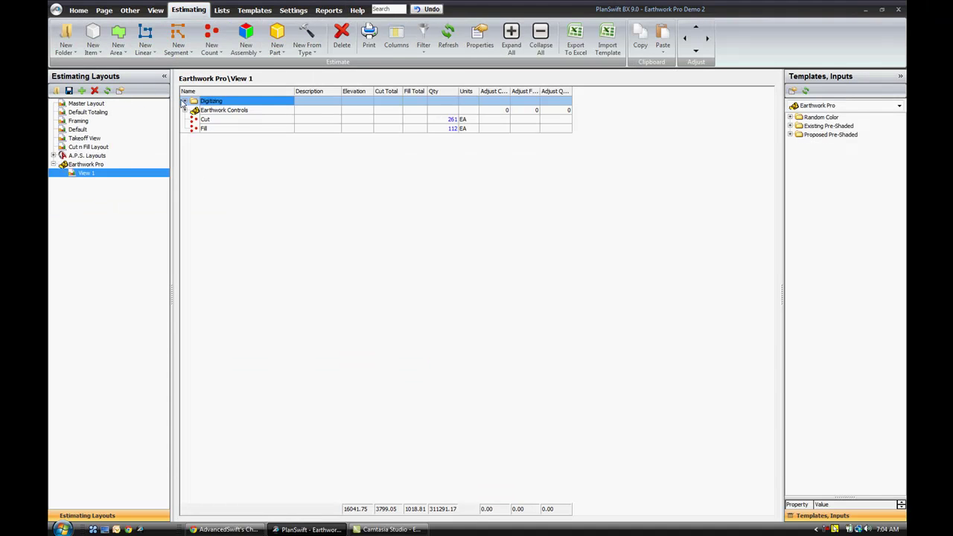
{"action": "left_click", "coordinate": [184, 110]}
{"action": "left_click", "coordinate": [194, 120]}
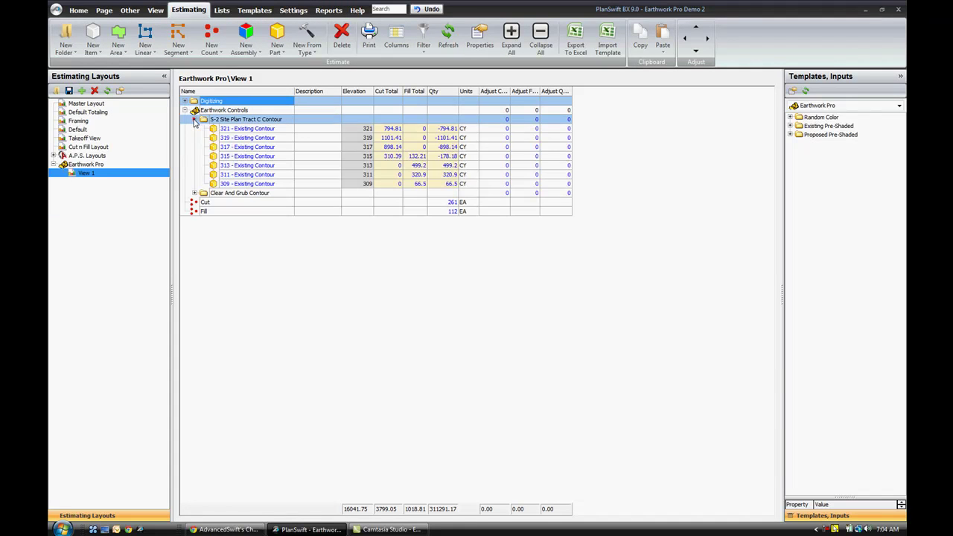
{"action": "left_click", "coordinate": [195, 193]}
{"action": "left_click", "coordinate": [213, 204]}
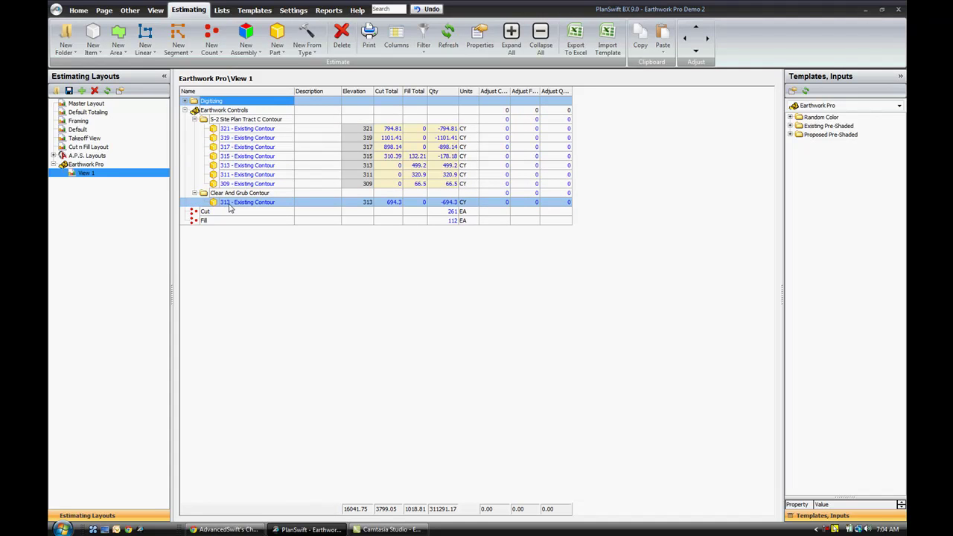
{"action": "left_click", "coordinate": [238, 211]}
{"action": "left_click", "coordinate": [254, 206]}
{"action": "left_click", "coordinate": [258, 195]}
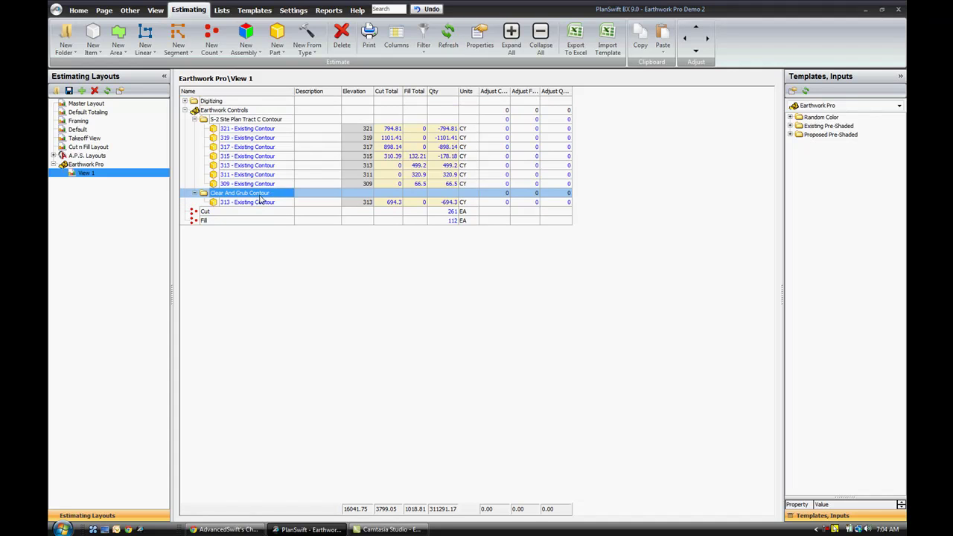
{"action": "left_click", "coordinate": [397, 203], "text": "shift"}
{"action": "left_click", "coordinate": [393, 203]}
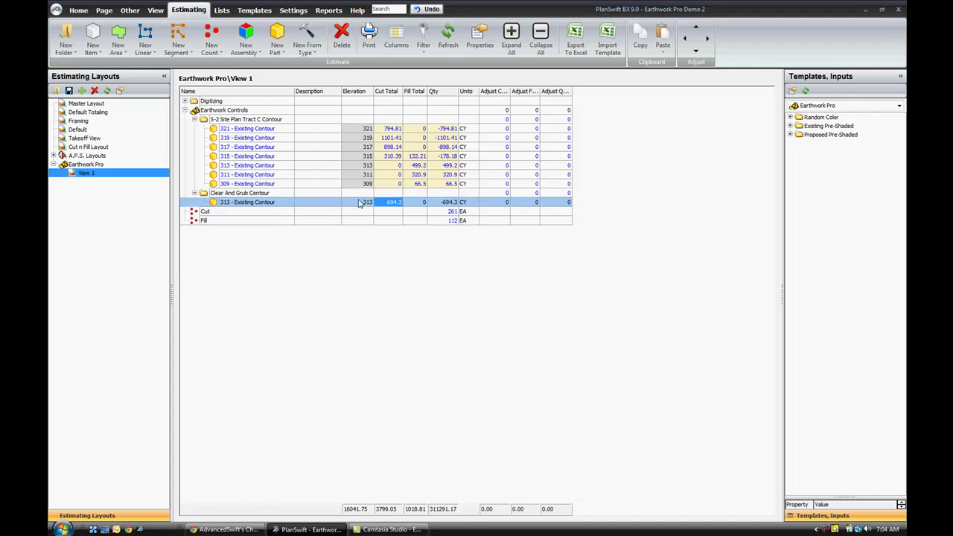
{"action": "left_click", "coordinate": [253, 195]}
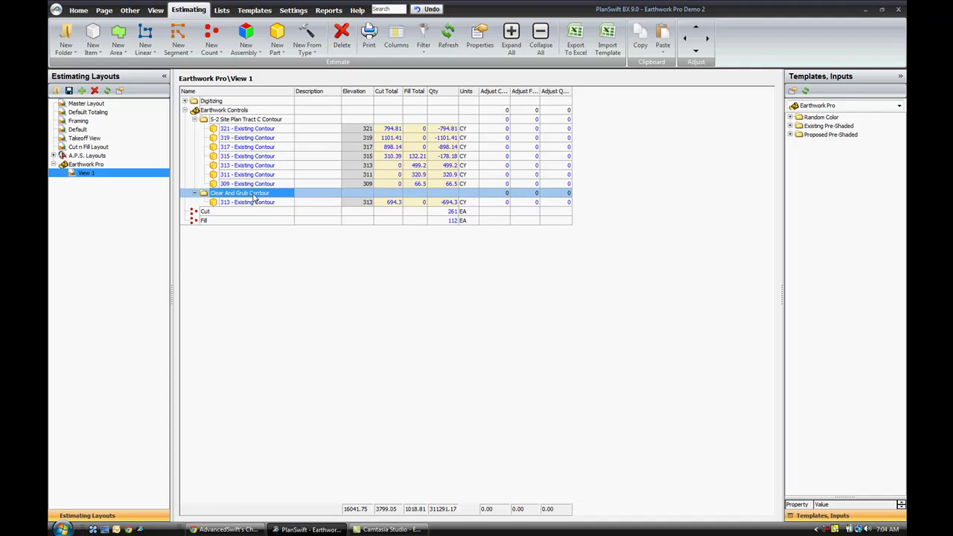
- Apply a 10% cut adjustment to Clear And Grub Contour, raising its cut to 763.73
{"action": "right_click", "coordinate": [254, 196]}
{"action": "left_click", "coordinate": [282, 201]}
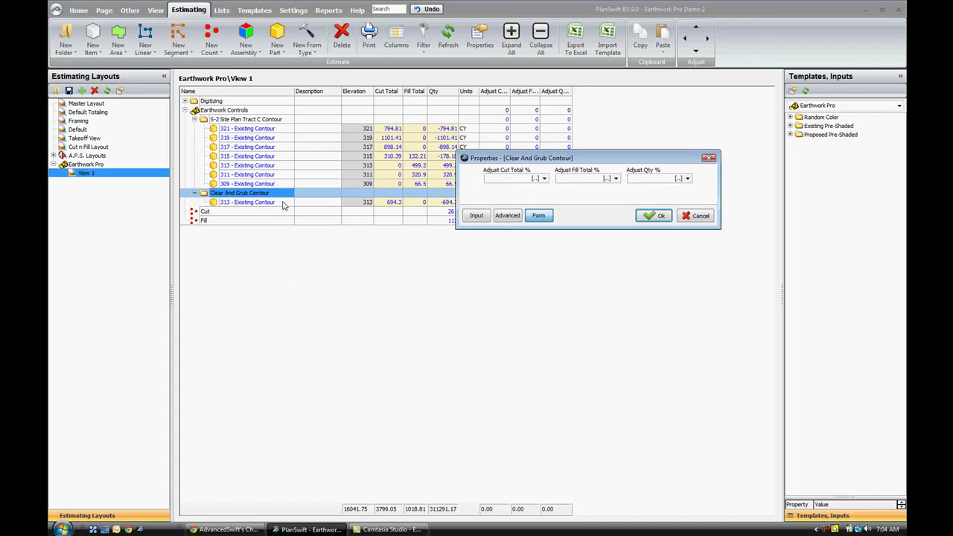
{"action": "left_click", "coordinate": [545, 180]}
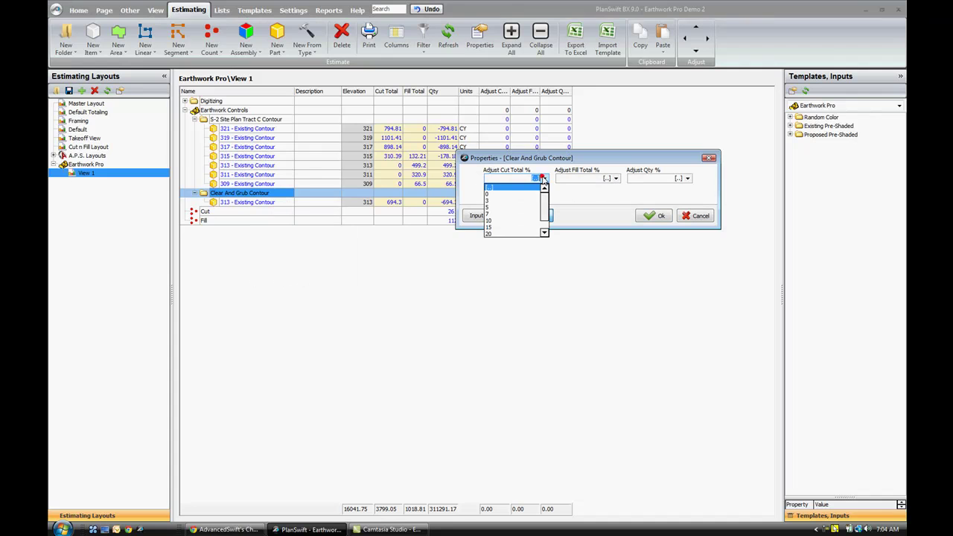
{"action": "left_click", "coordinate": [498, 218]}
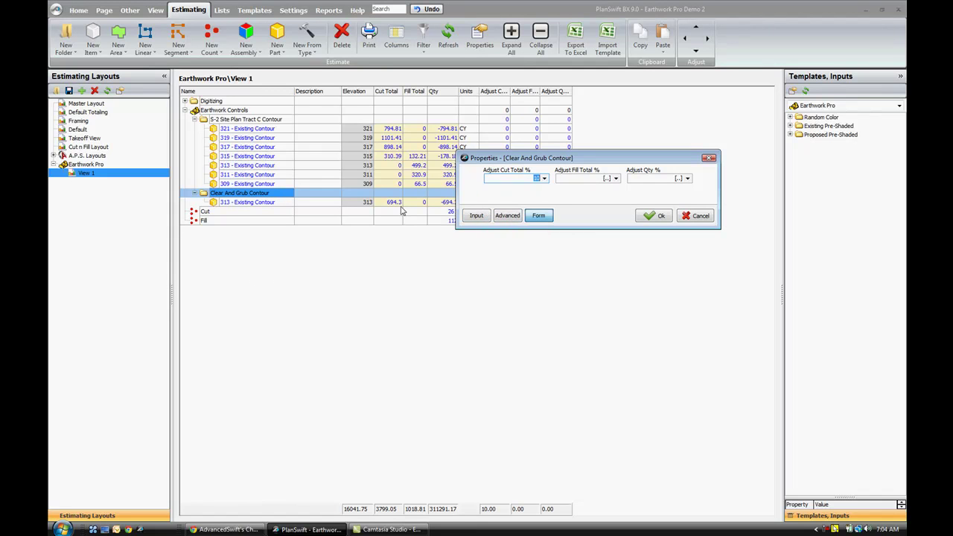
{"action": "left_click", "coordinate": [649, 217]}
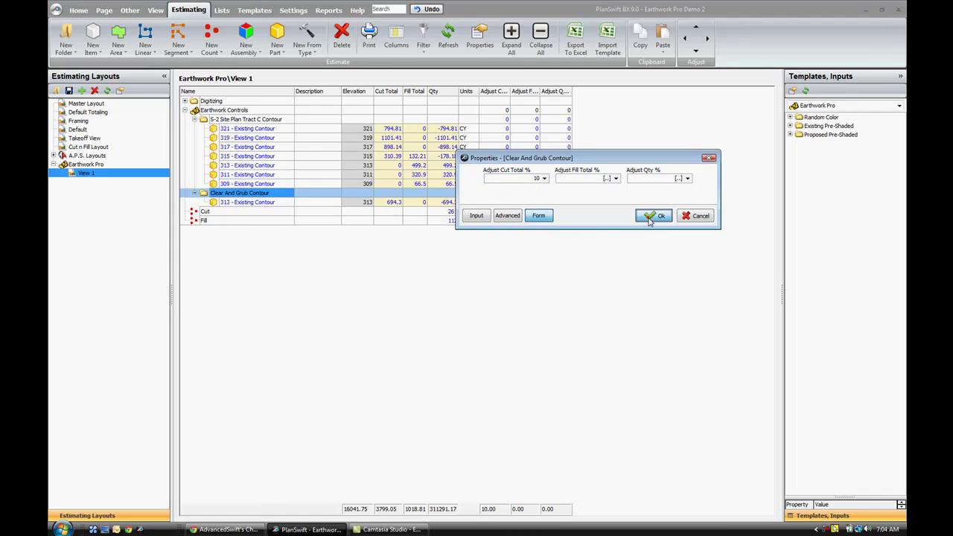
{"action": "left_click", "coordinate": [391, 203]}
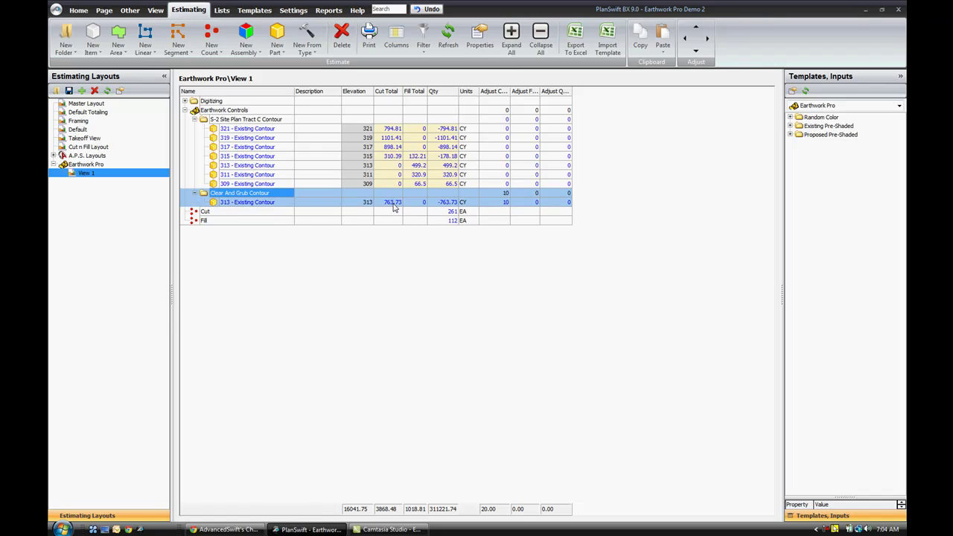
{"action": "left_click", "coordinate": [328, 10]}
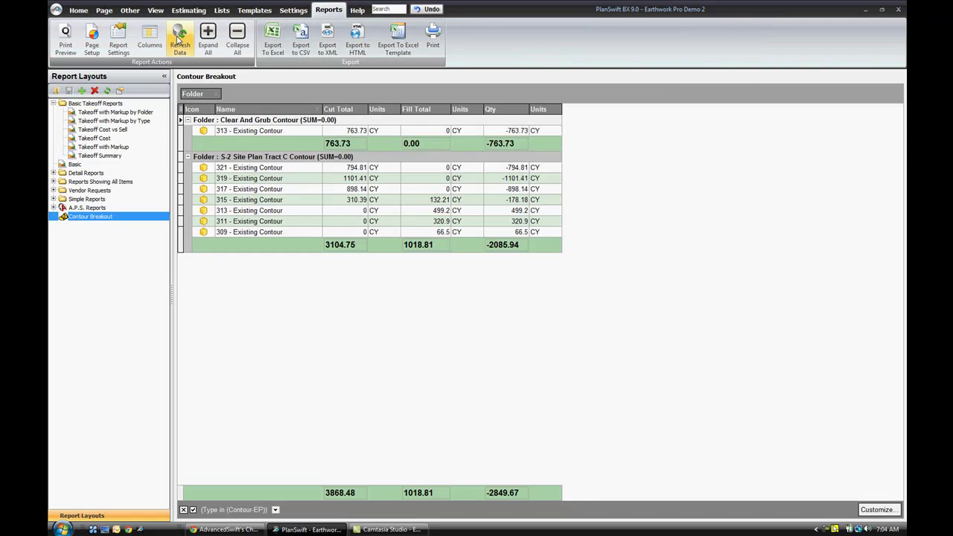
- Refresh the Contour Breakout data with adjusted totals, then return to the Clear And Grub plan
{"action": "left_click", "coordinate": [180, 41]}
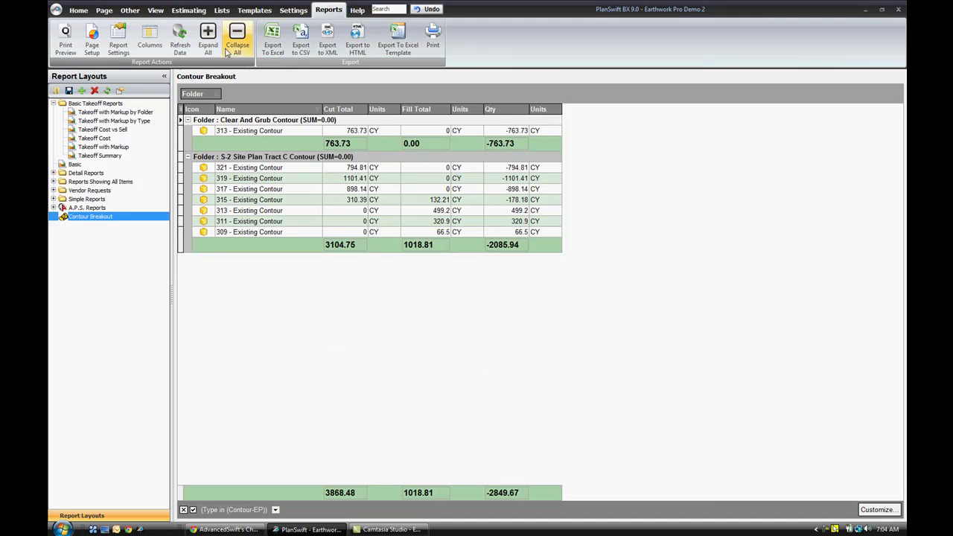
{"action": "left_click", "coordinate": [188, 10]}
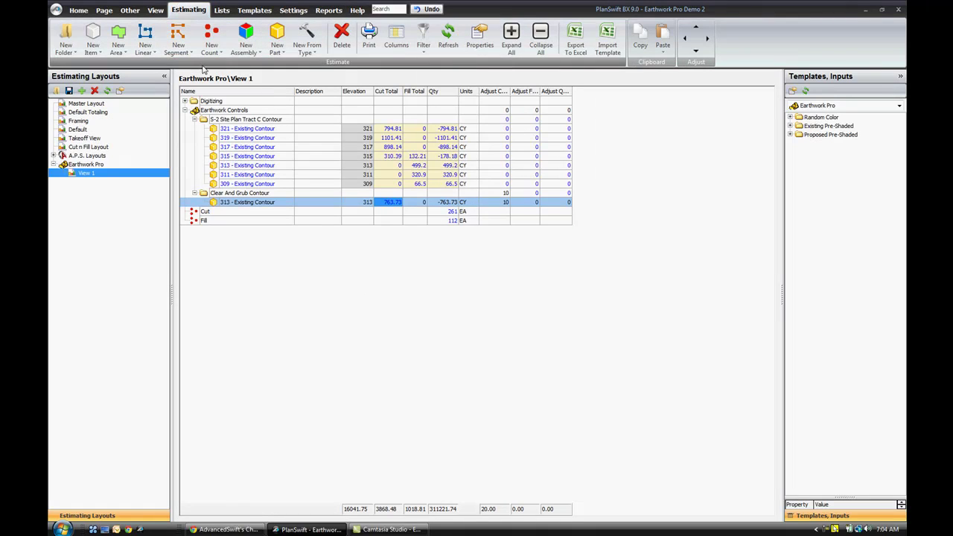
{"action": "left_click", "coordinate": [78, 9]}
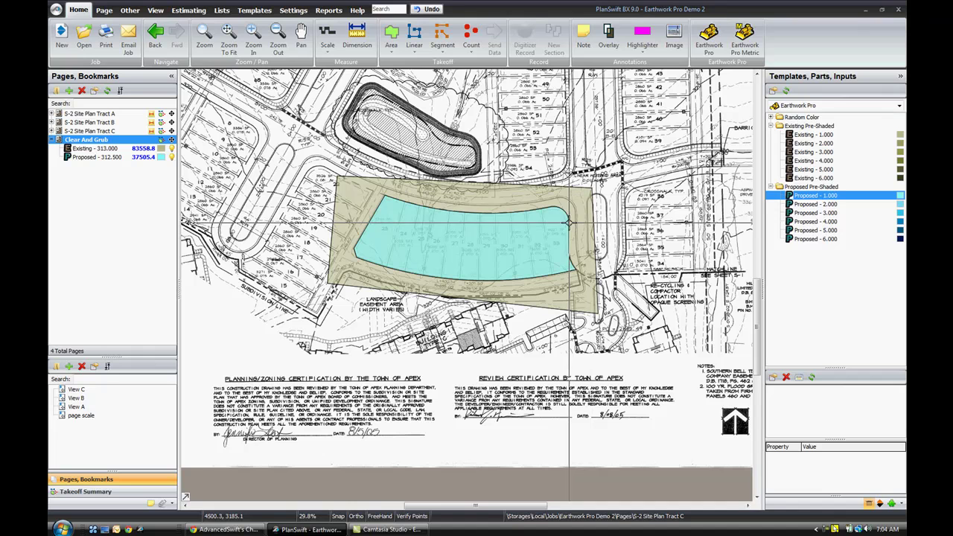
- Show the Earthwork Pro instruction video in a widened plugin downloads panel, then bring up Online Help
{"action": "mouse_move", "coordinate": [560, 202]}
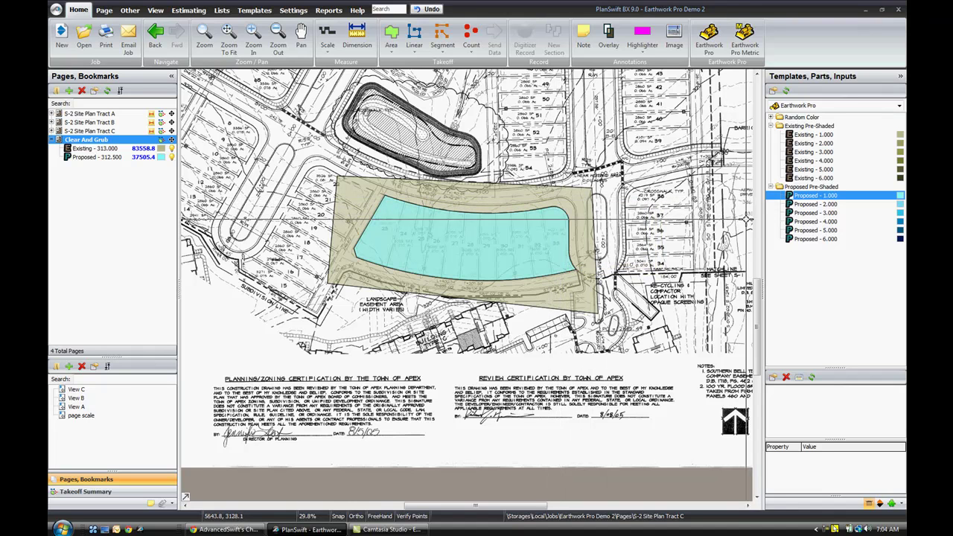
{"action": "left_click", "coordinate": [892, 505]}
{"action": "left_click_drag", "start_coordinate": [768, 246], "coordinate": [258, 244]}
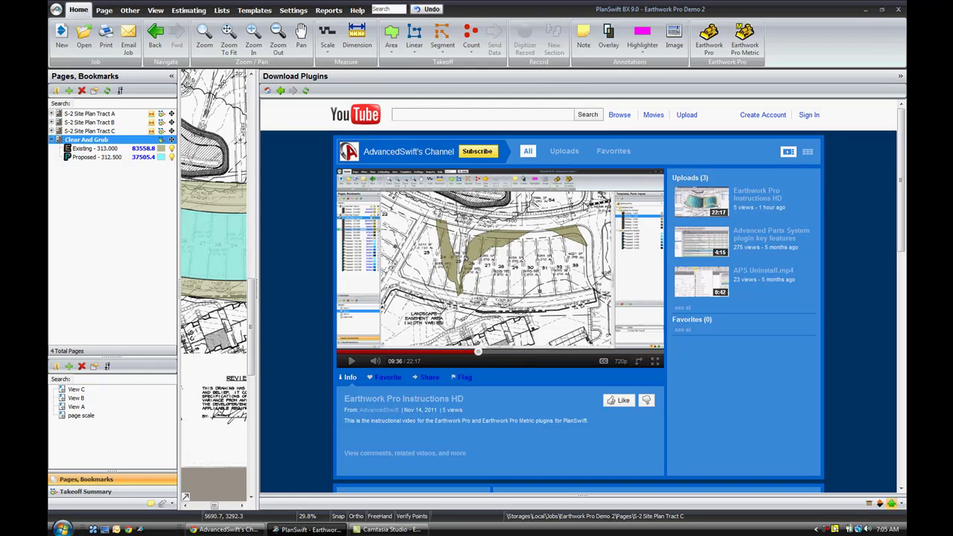
{"action": "left_click", "coordinate": [358, 12]}
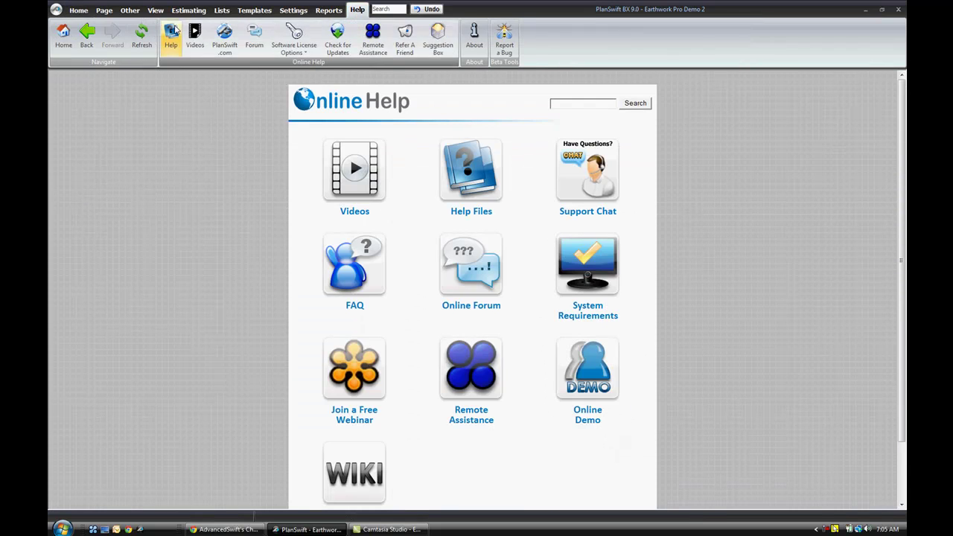
- Search the help for 'earthwork' and export the Earthwork Pro instructions article to an 11-page PDF
{"action": "left_click", "coordinate": [65, 36]}
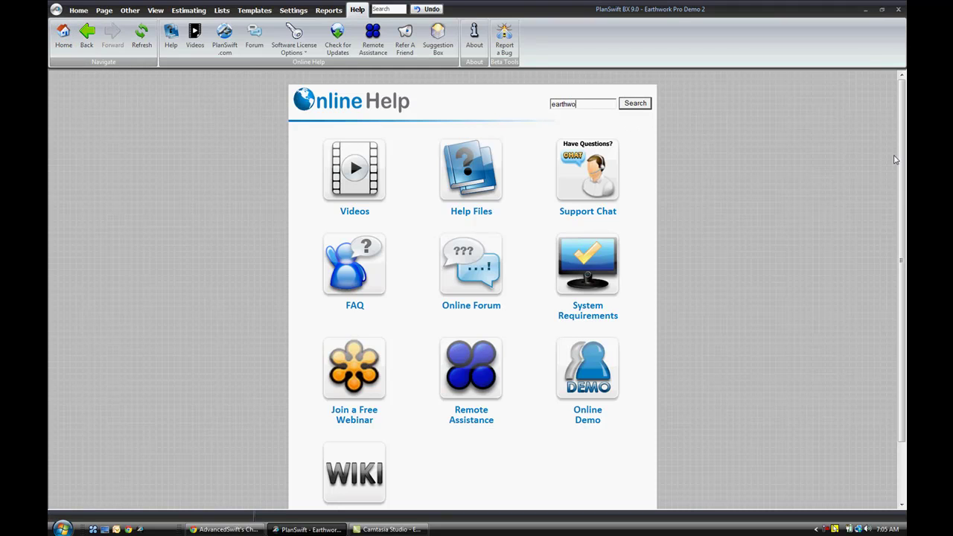
{"action": "left_click", "coordinate": [640, 105]}
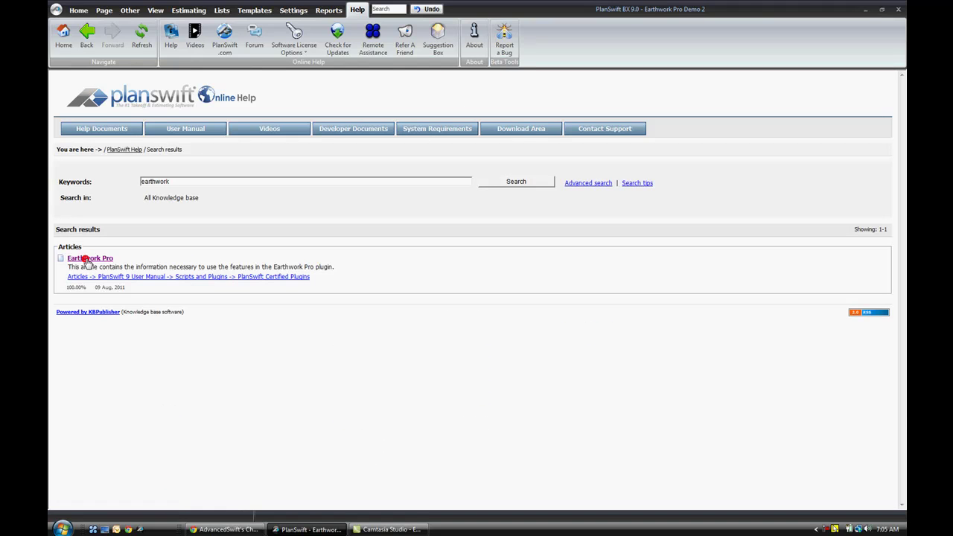
{"action": "left_click", "coordinate": [91, 258]}
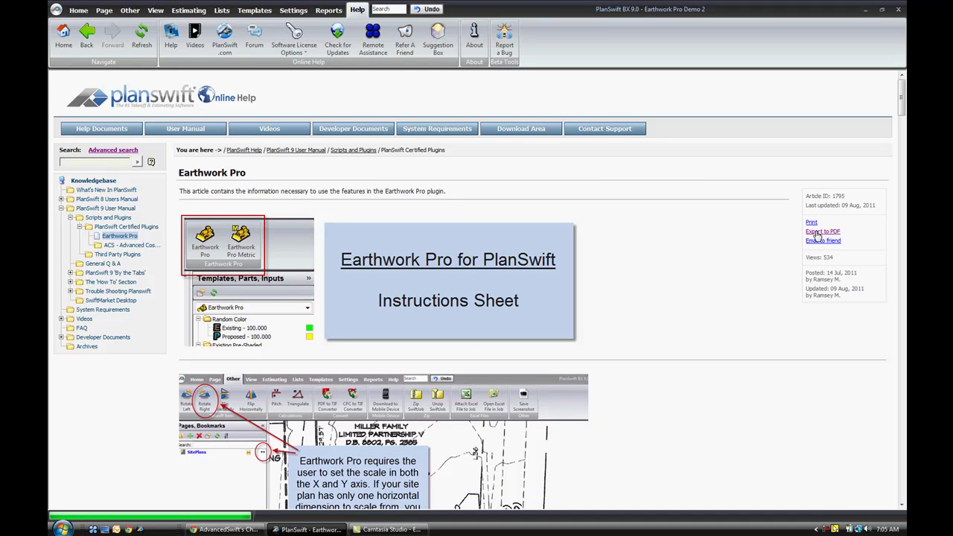
{"action": "left_click", "coordinate": [816, 233]}
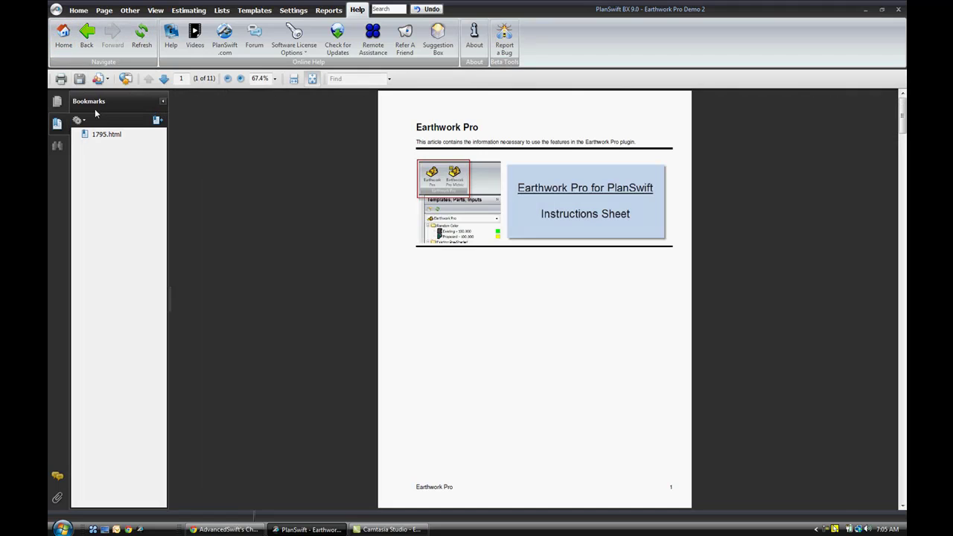
- Page through the Earthwork Pro PDF to page 11 of 11, then return to the Download Plugins panel
{"action": "left_click", "coordinate": [164, 79]}
{"action": "left_click", "coordinate": [164, 79]}
{"action": "left_click", "coordinate": [164, 79]}
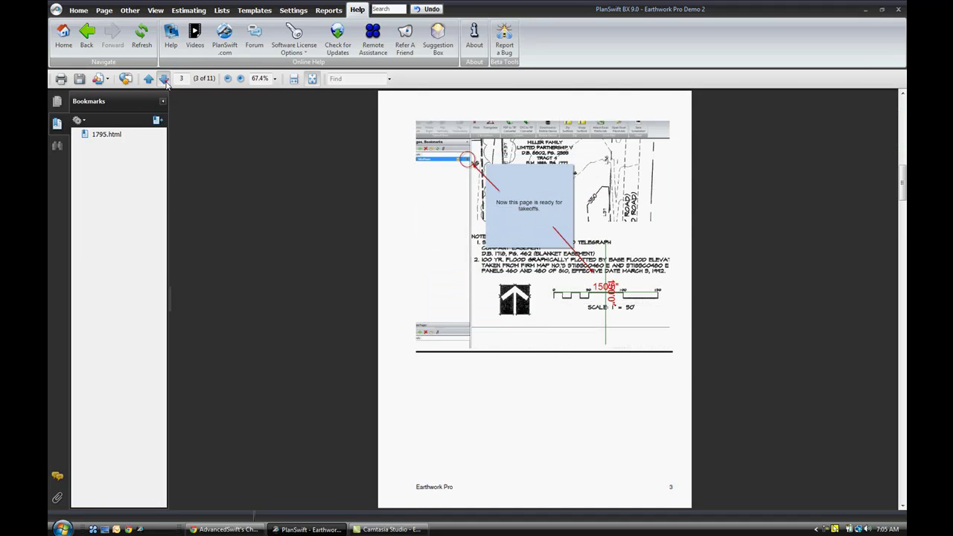
{"action": "left_click", "coordinate": [164, 80]}
{"action": "left_click", "coordinate": [164, 80]}
{"action": "left_click", "coordinate": [165, 80]}
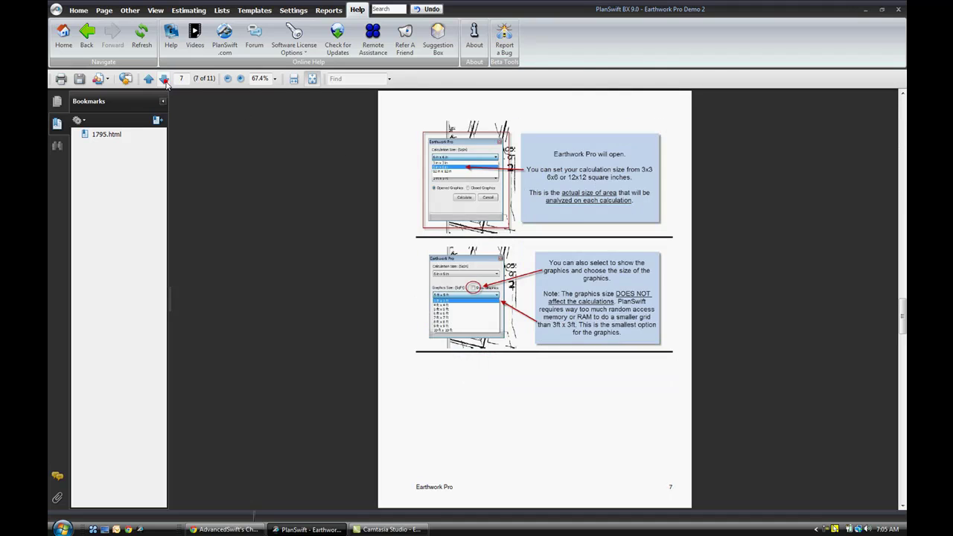
{"action": "left_click", "coordinate": [165, 80]}
{"action": "left_click", "coordinate": [164, 79]}
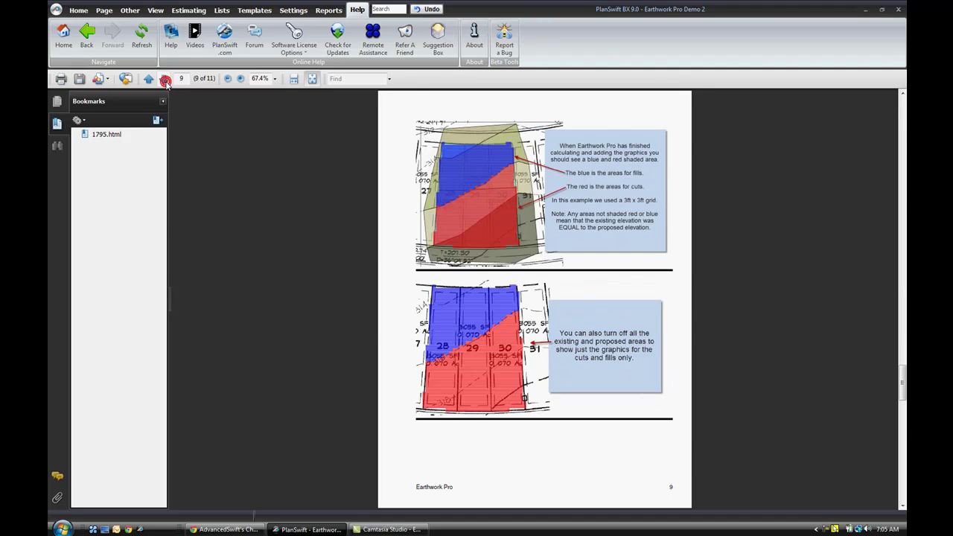
{"action": "left_click", "coordinate": [165, 80]}
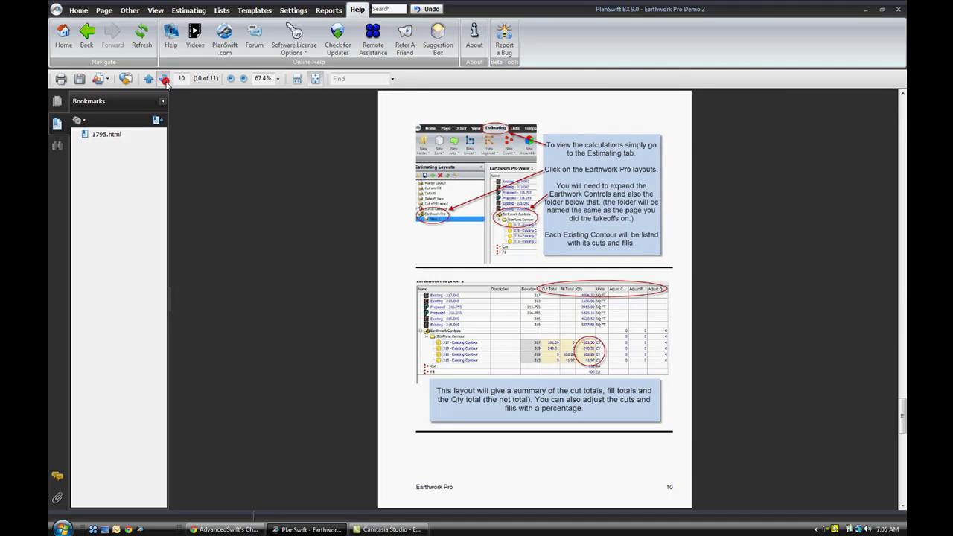
{"action": "left_click", "coordinate": [164, 79]}
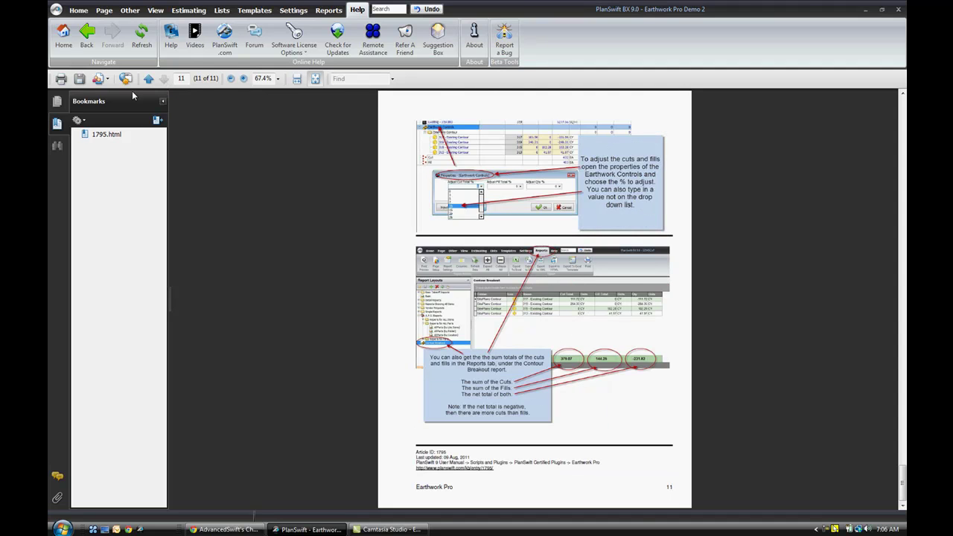
{"action": "left_click", "coordinate": [79, 10]}
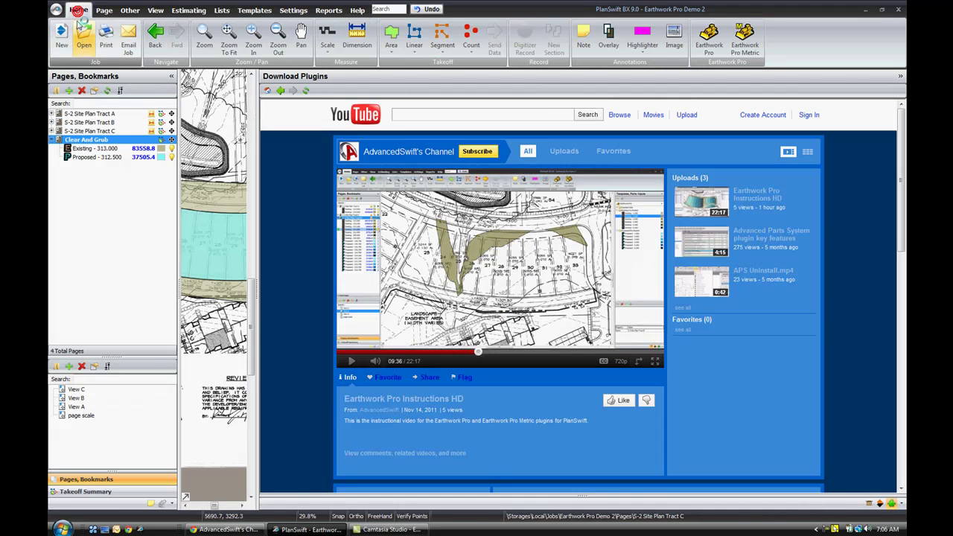
- Back up to the plugin list, open the Earthwork Pro 2.0 details, and highlight its contact lines
{"action": "left_click", "coordinate": [280, 91]}
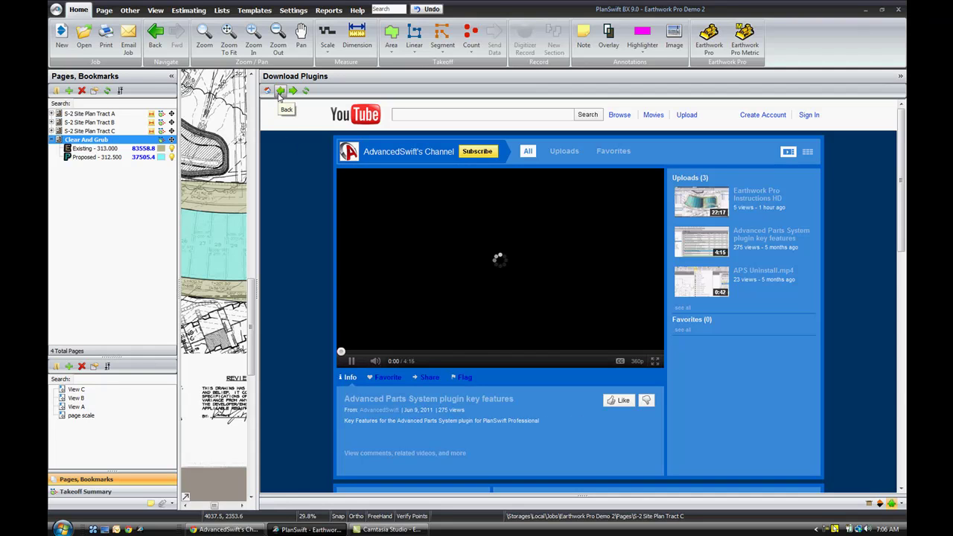
{"action": "left_click", "coordinate": [280, 92]}
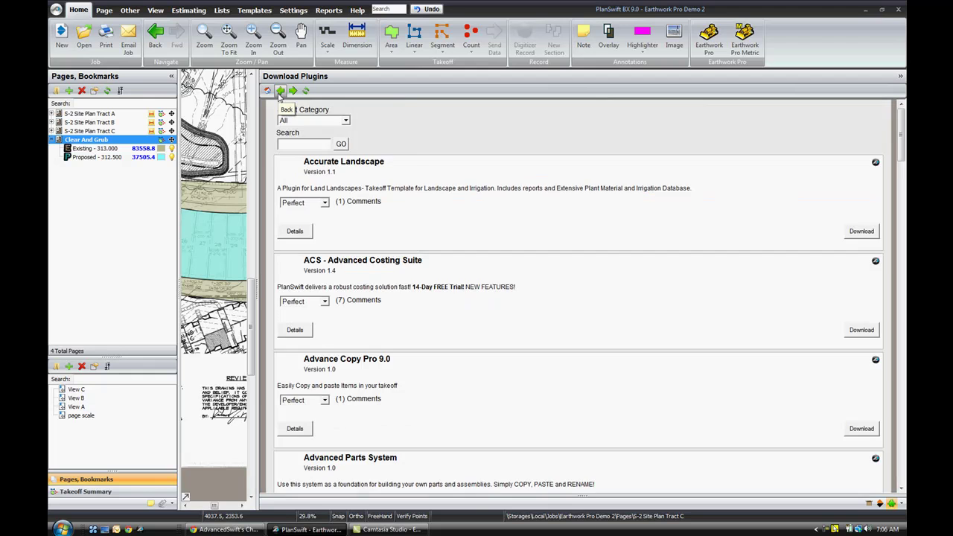
{"action": "scroll", "coordinate": [298, 142], "scroll_direction": "down", "scroll_amount": 2}
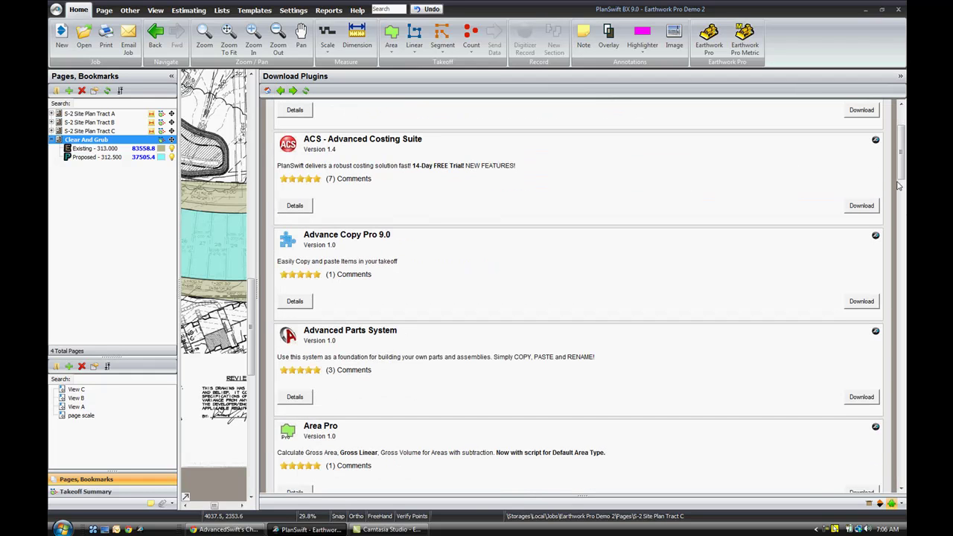
{"action": "left_click_drag", "start_coordinate": [900, 164], "coordinate": [771, 255]}
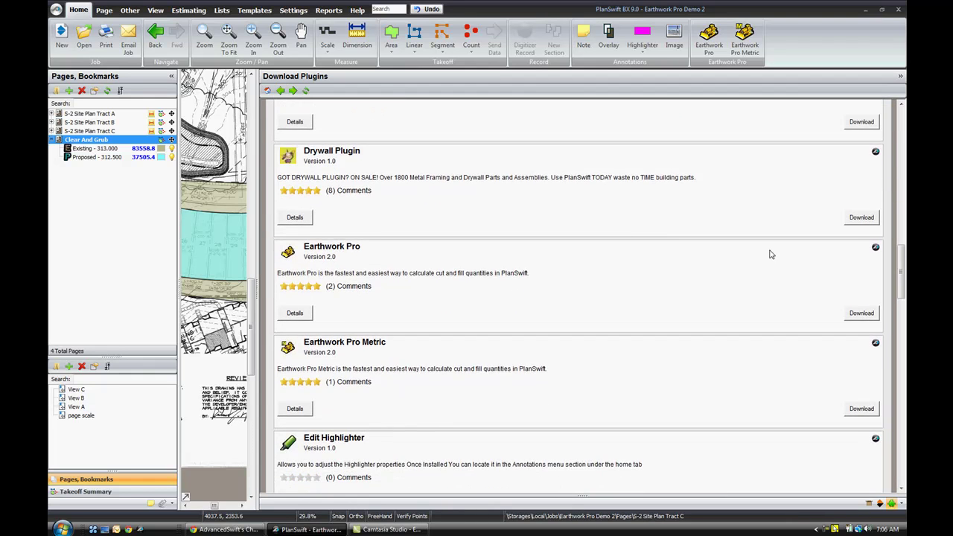
{"action": "left_click", "coordinate": [295, 313]}
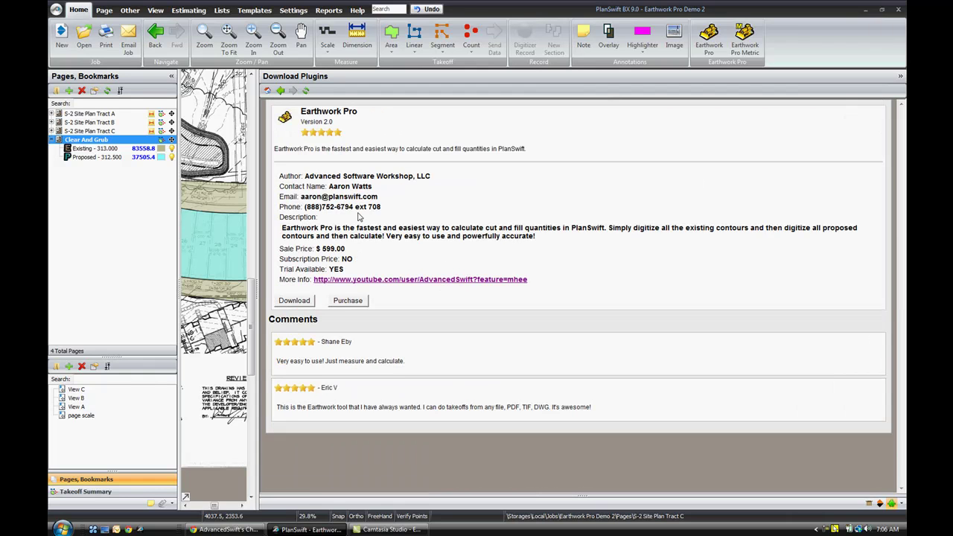
{"action": "left_click_drag", "start_coordinate": [329, 187], "coordinate": [384, 208]}
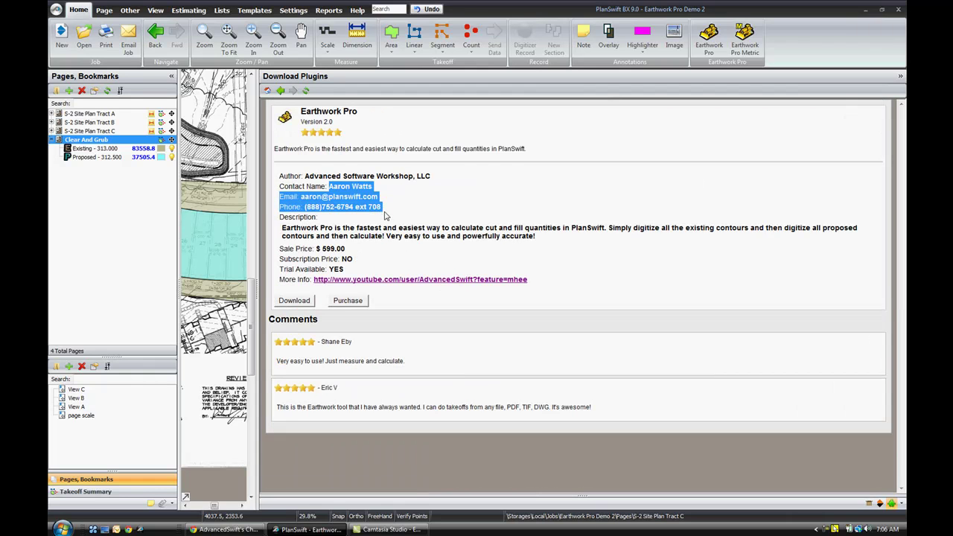